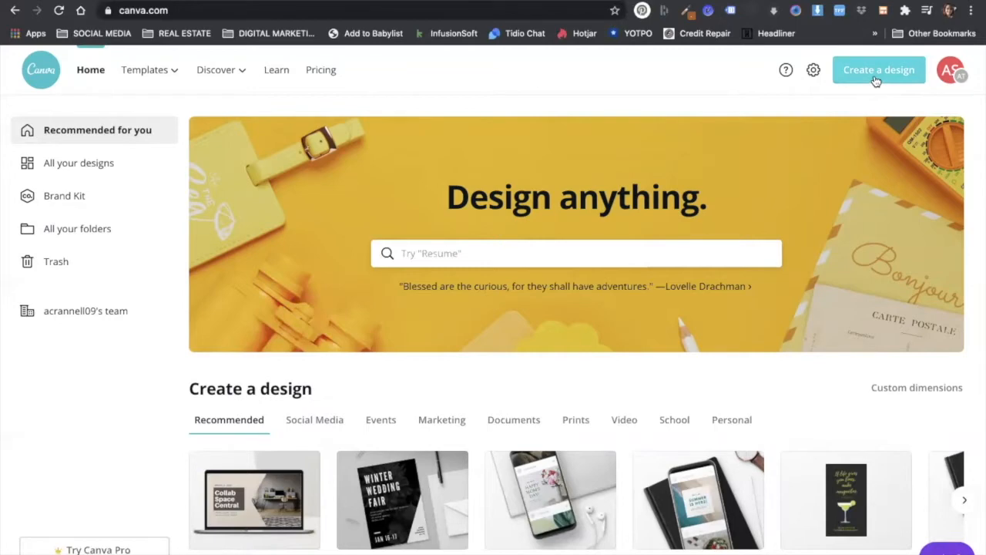
# Search the available design types for "Facebook post" and look at the suggestions
pyautogui.click(400, 254)
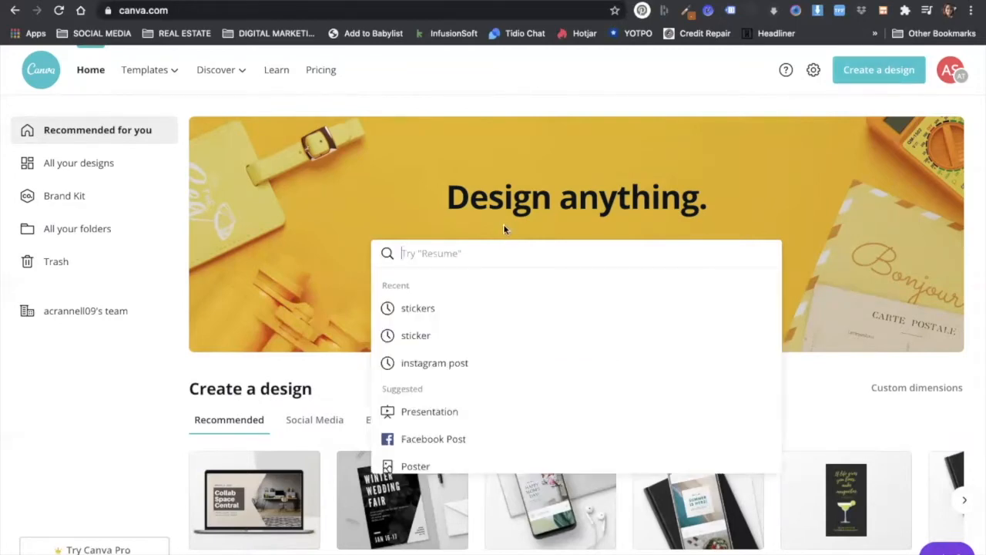
pyautogui.write('Fa')
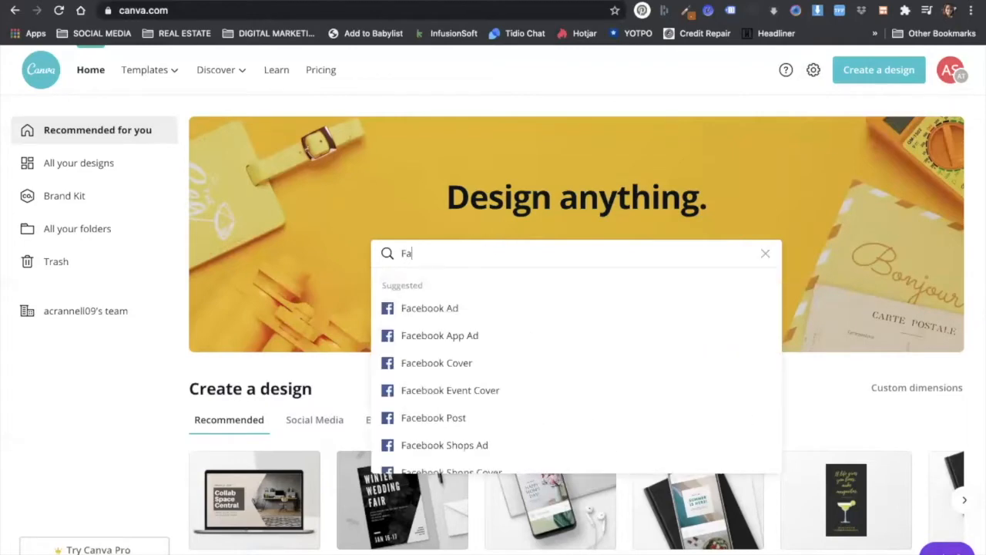
pyautogui.write('cebook post')
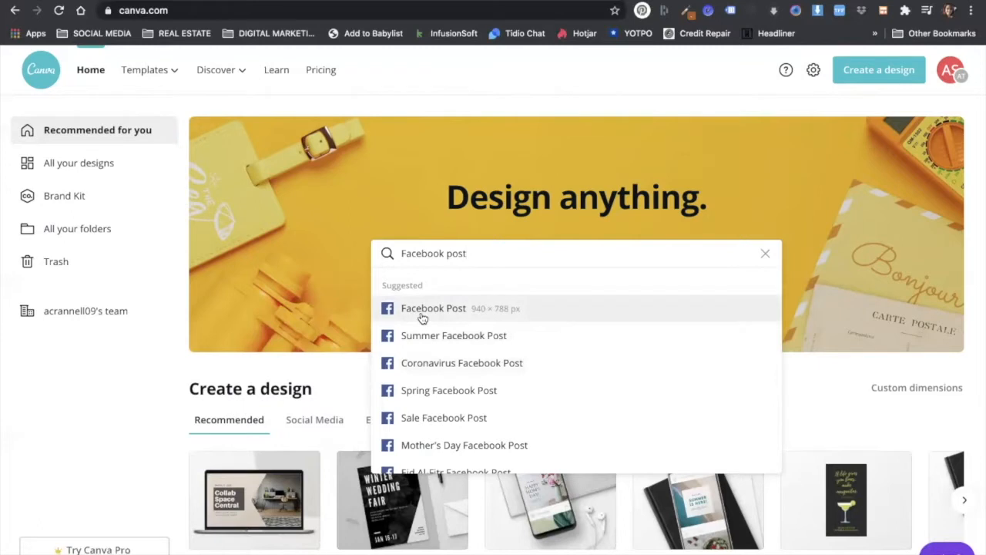
pyautogui.click(335, 365)
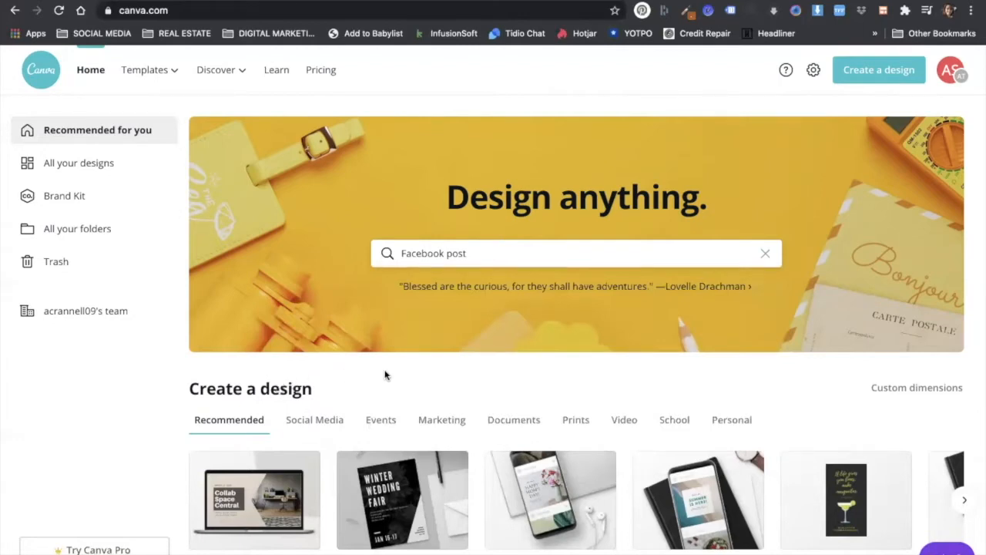
# Enter custom design dimensions of 1000 × 1000 px and check the unit options, then dismiss them without creating a design
pyautogui.scroll(-1, 386, 375)
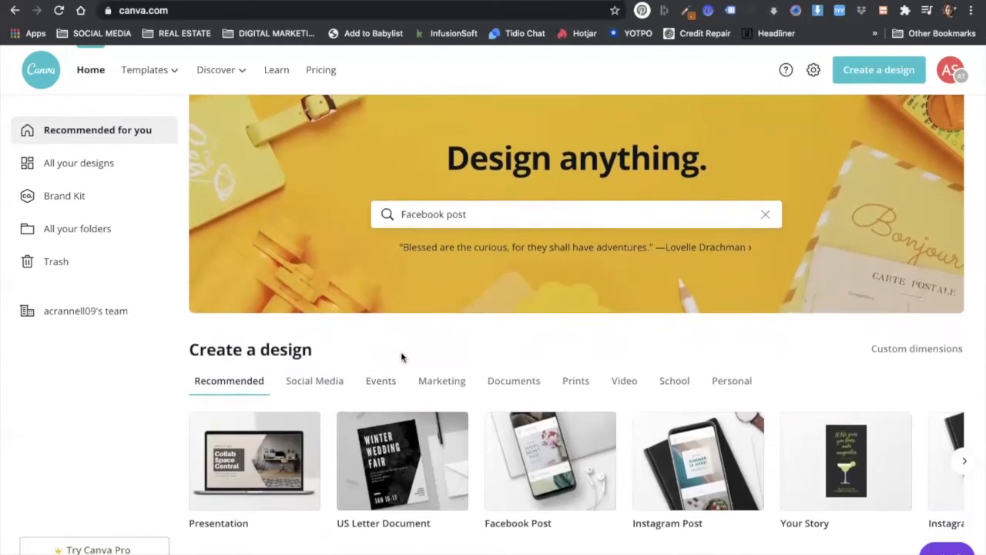
pyautogui.scroll(-1, 401, 357)
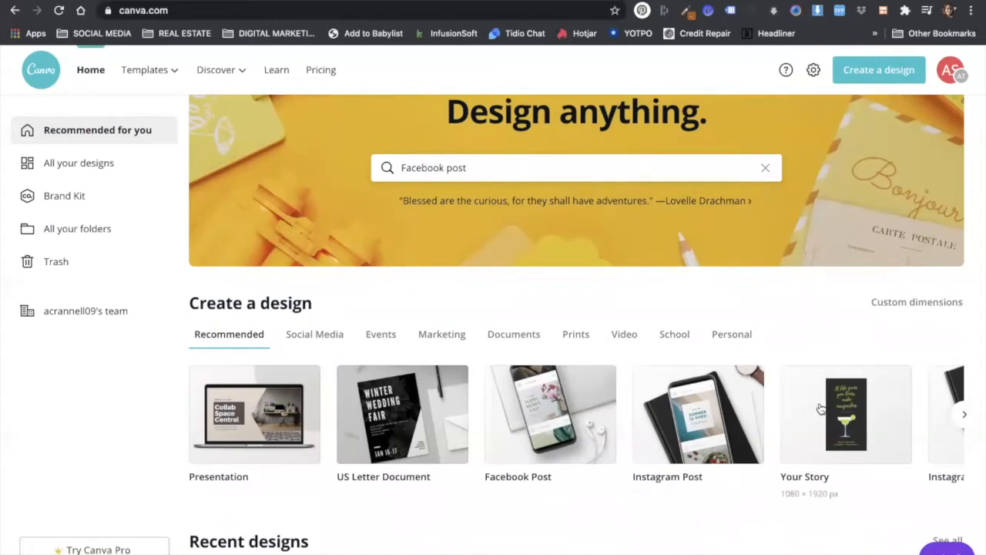
pyautogui.click(899, 308)
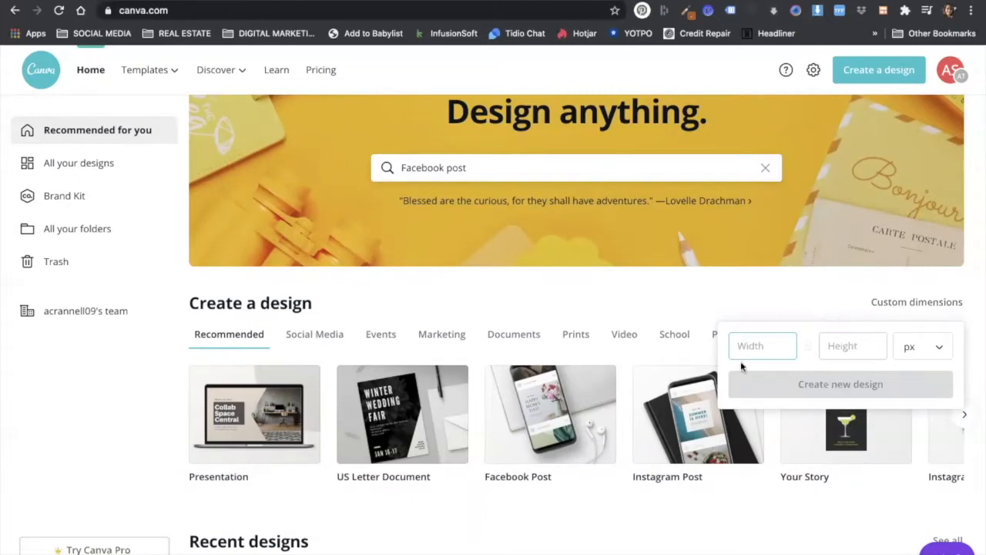
pyautogui.write('1000')
pyautogui.press('Tab')
pyautogui.write('1000')
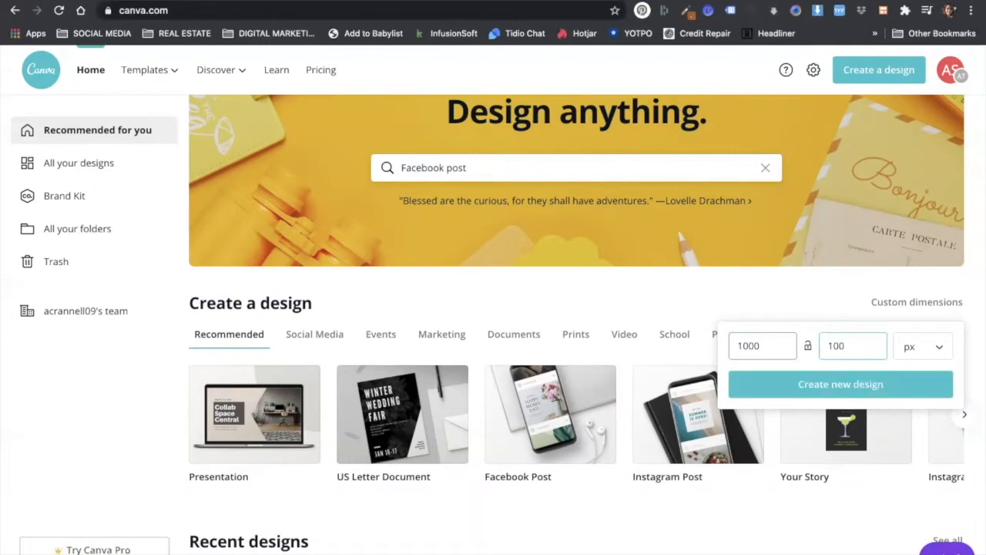
pyautogui.click(934, 352)
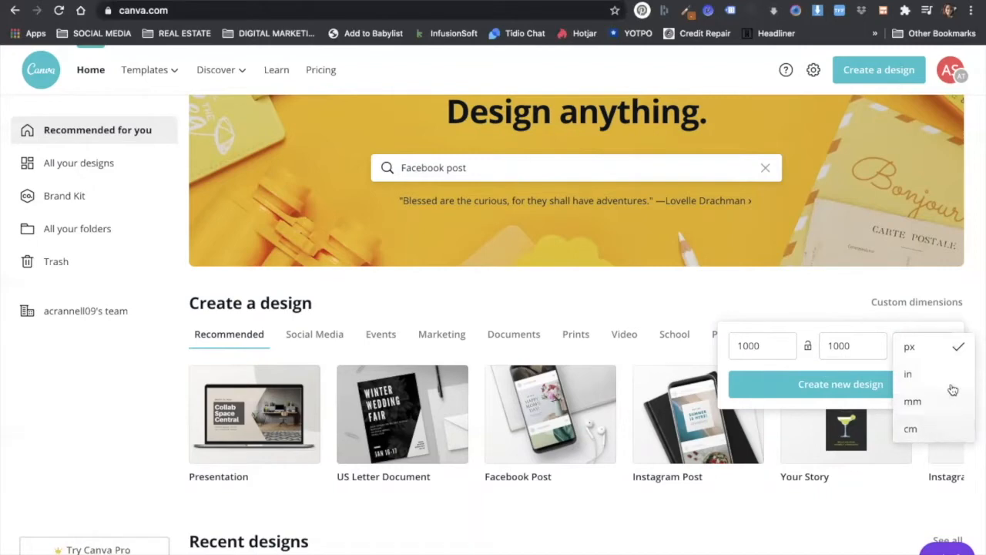
pyautogui.click(932, 350)
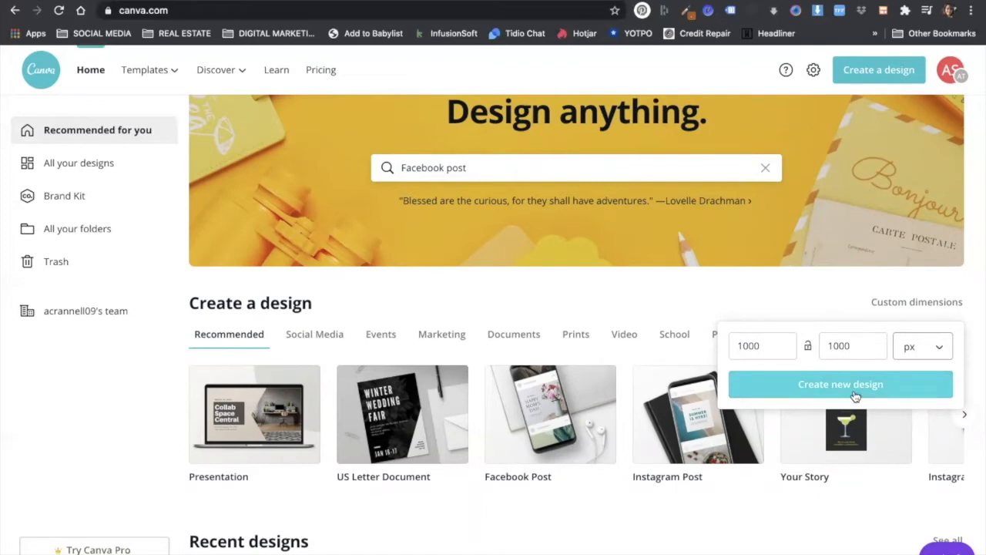
pyautogui.click(576, 287)
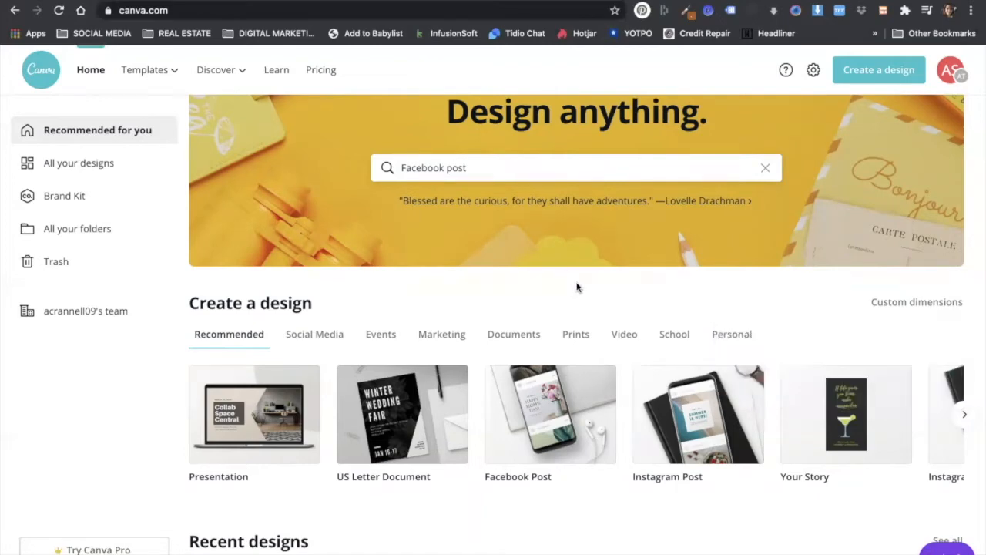
# Browse the home page's recent designs and template sections, looking through the whole row of Instagram post templates
pyautogui.scroll(-3, 576, 287)
pyautogui.scroll(-3, 576, 288)
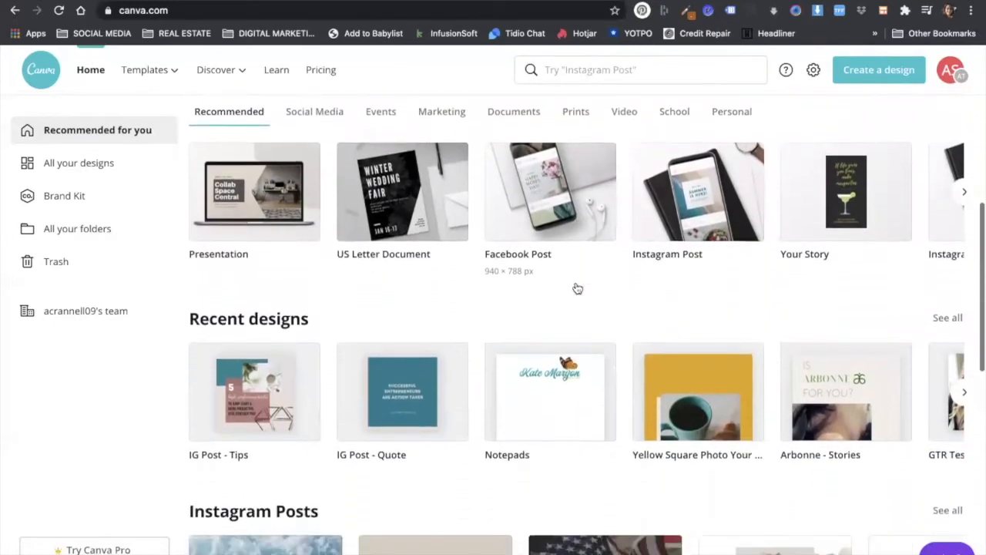
pyautogui.moveTo(241, 349)
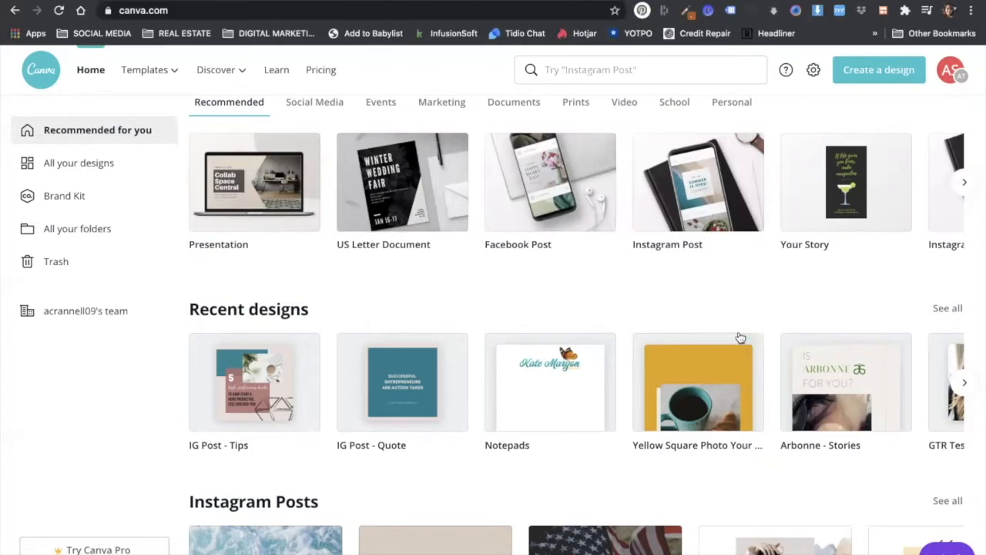
pyautogui.scroll(-2, 739, 336)
pyautogui.scroll(-3, 740, 336)
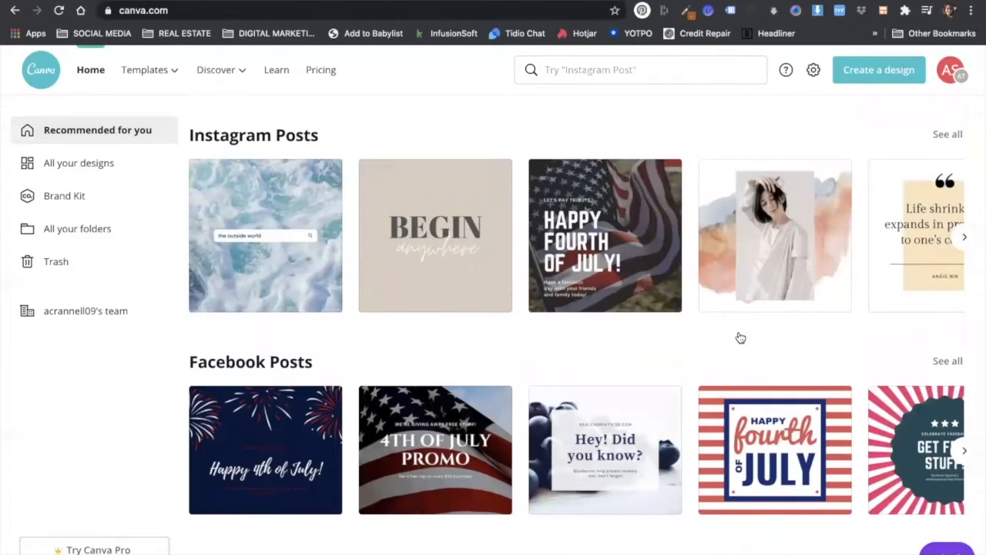
pyautogui.scroll(1, 739, 337)
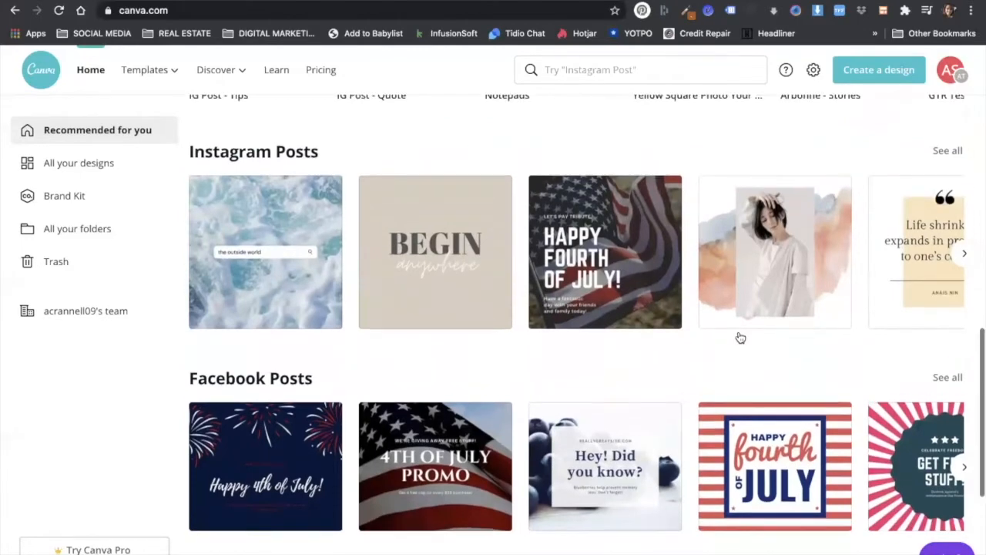
pyautogui.click(962, 258)
pyautogui.click(962, 259)
pyautogui.click(961, 255)
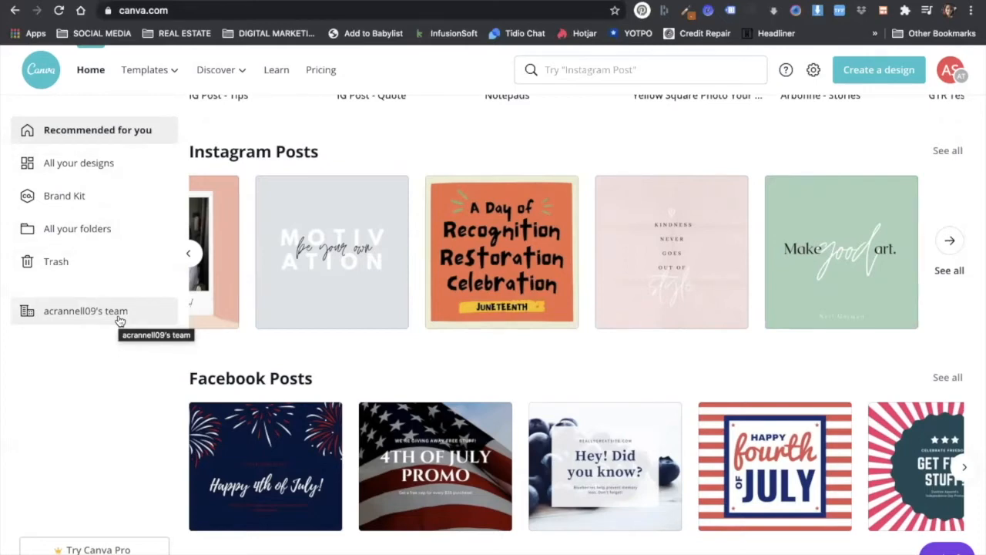
# Open the collection of all saved designs and browse through it
pyautogui.click(87, 169)
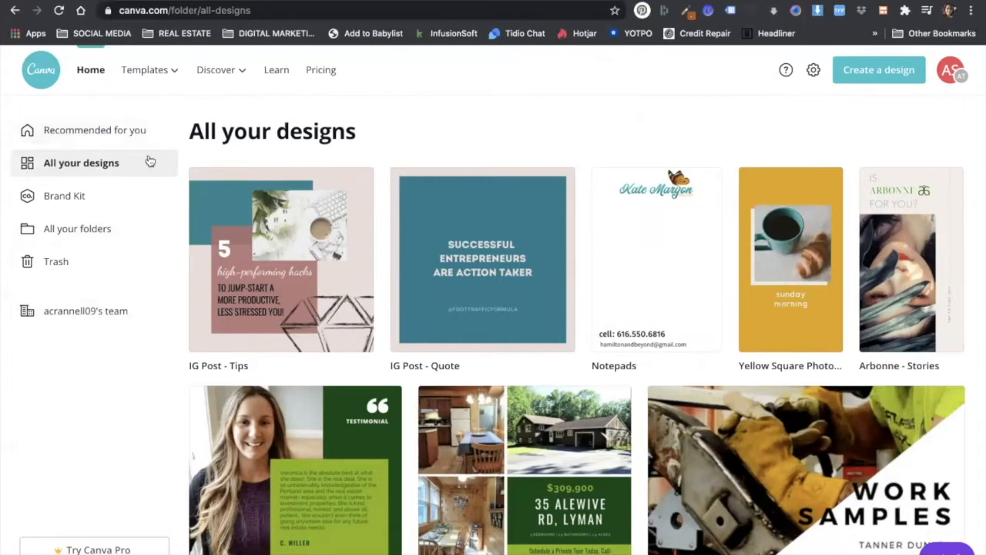
pyautogui.scroll(-5, 465, 296)
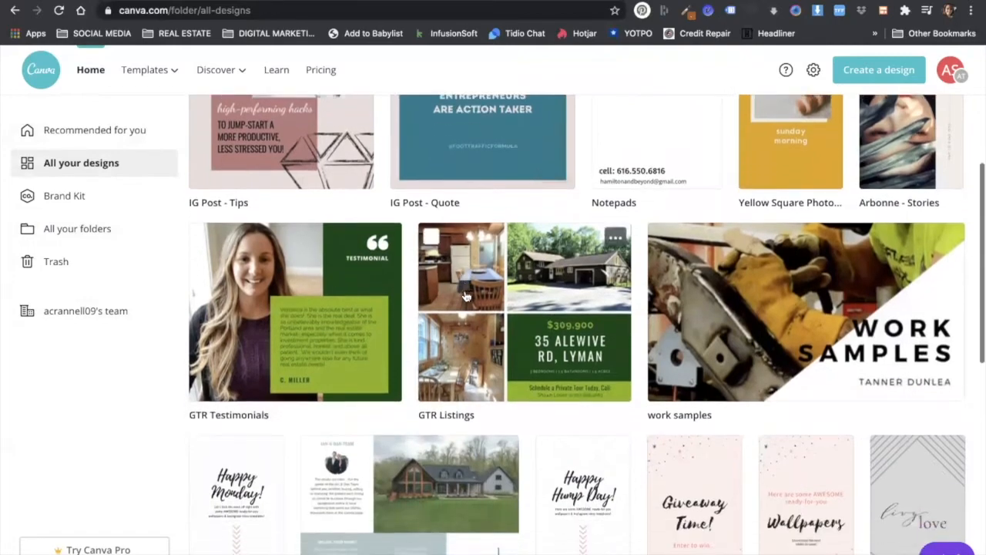
pyautogui.scroll(5, 465, 296)
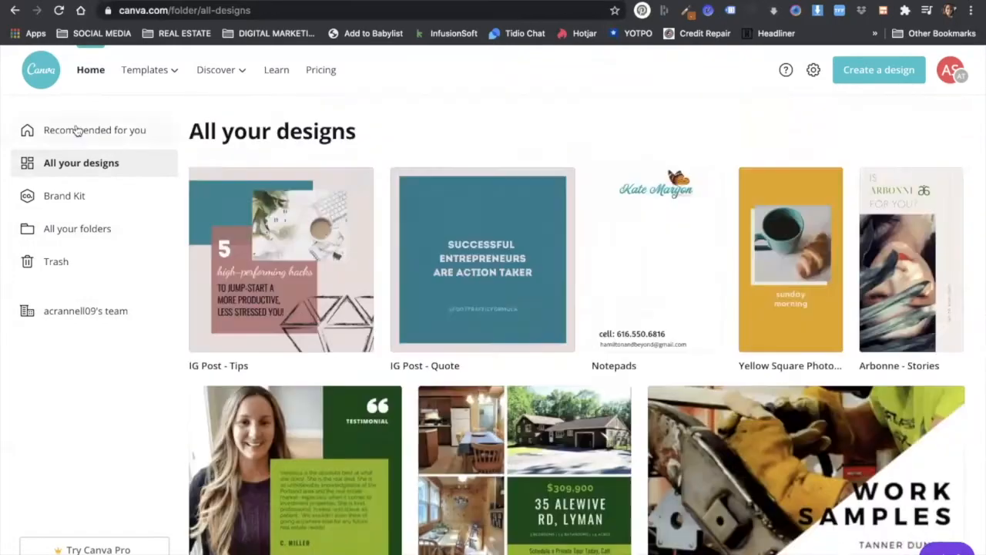
# Examine the Brand Kit's sections for logos, colors and fonts, and open the overview of all folders
pyautogui.click(70, 199)
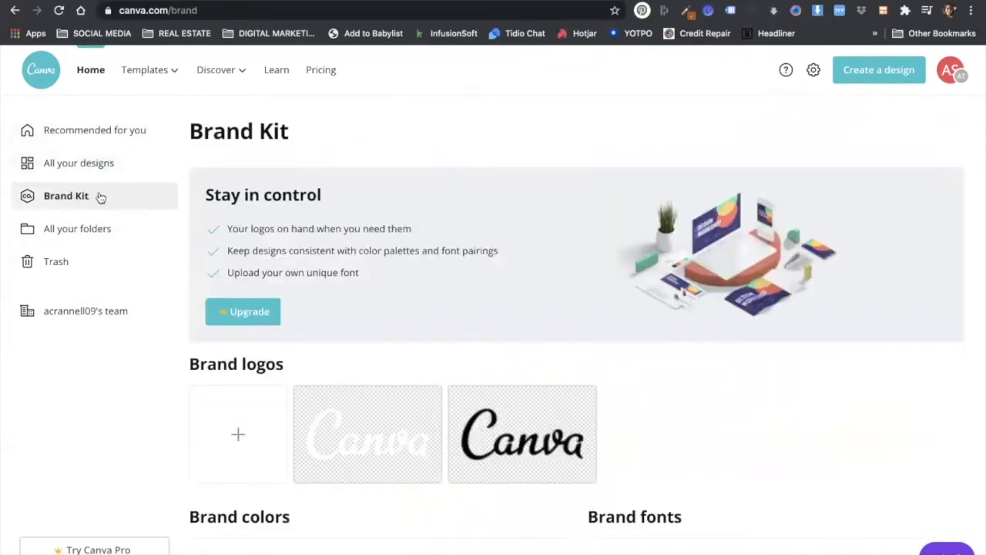
pyautogui.scroll(-3, 397, 248)
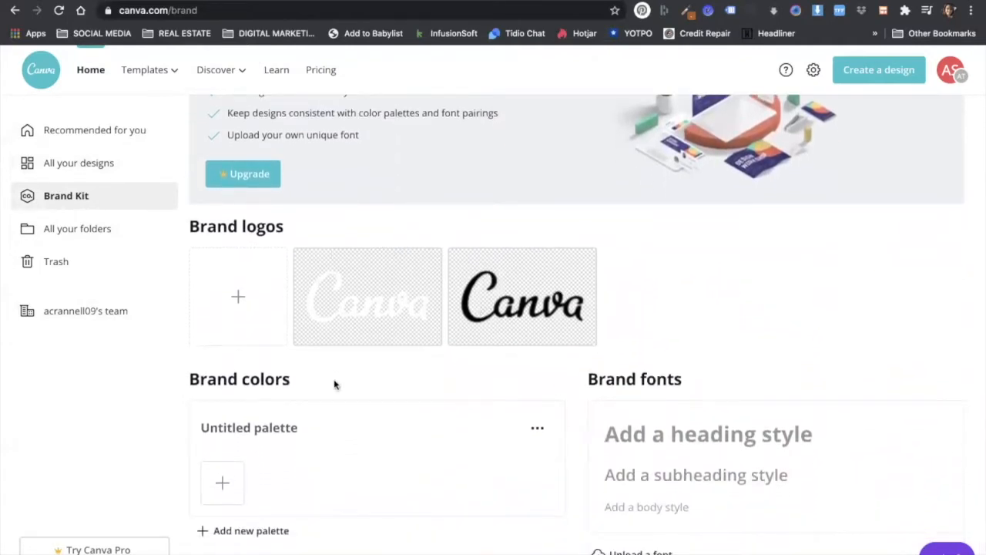
pyautogui.scroll(-1, 673, 455)
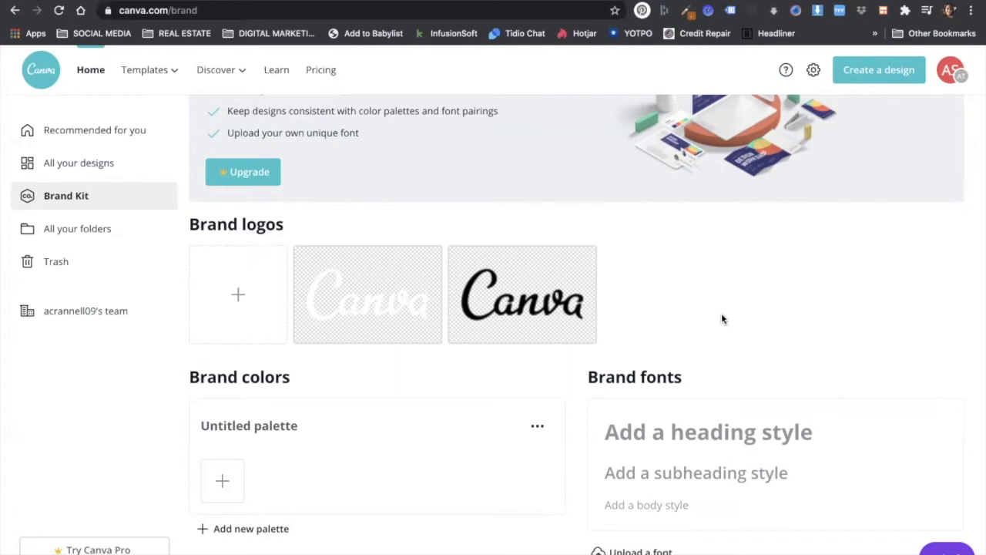
pyautogui.click(89, 231)
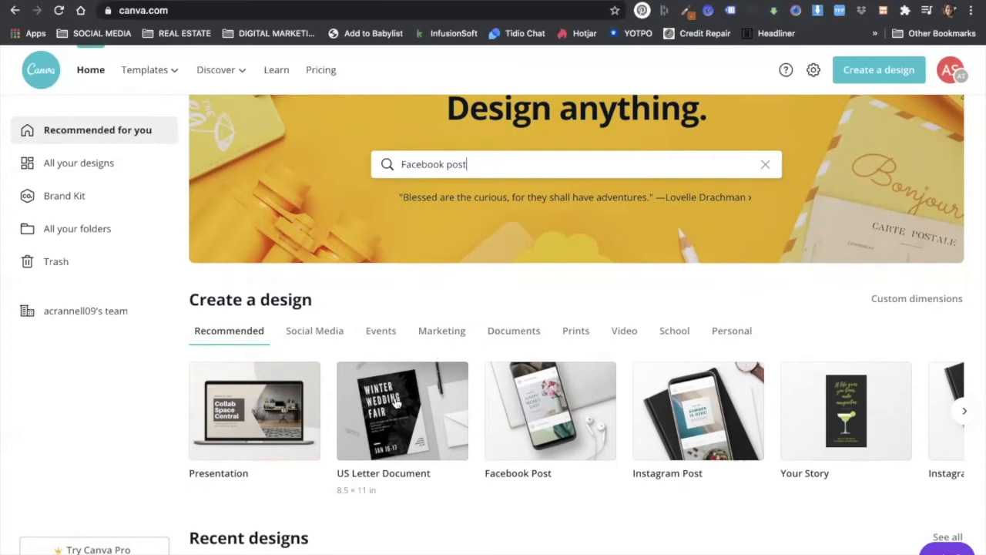
# Create a blank US Letter document and look over its file options
pyautogui.click(392, 421)
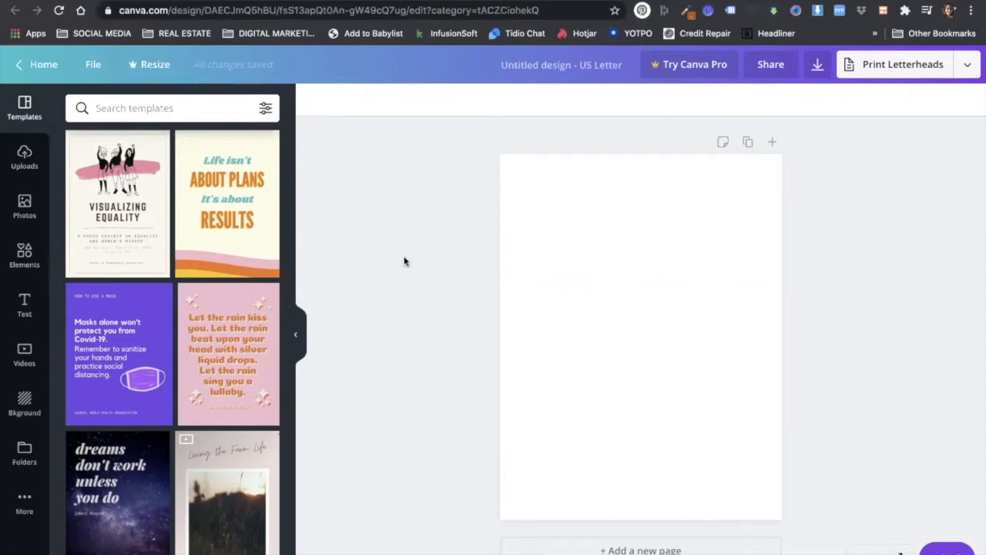
pyautogui.click(92, 67)
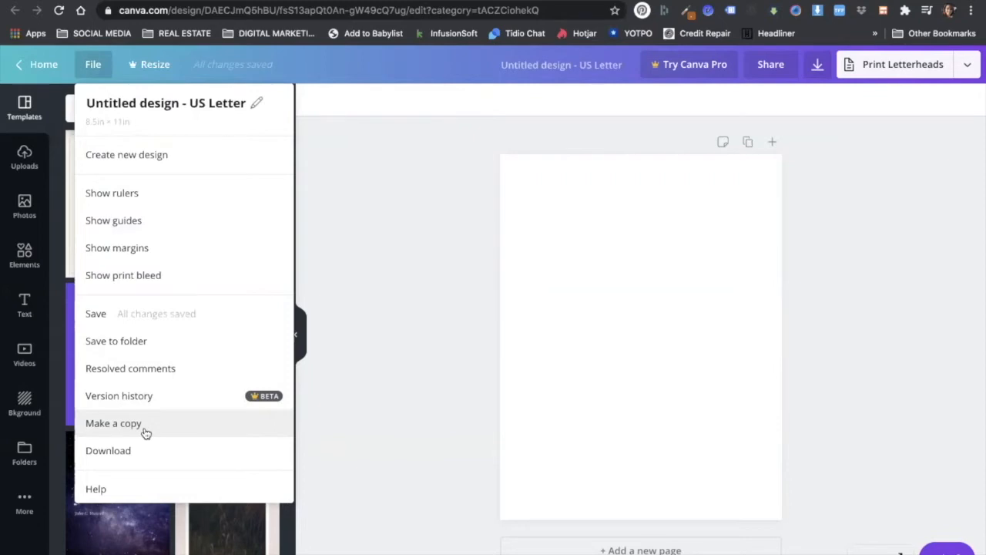
pyautogui.click(93, 64)
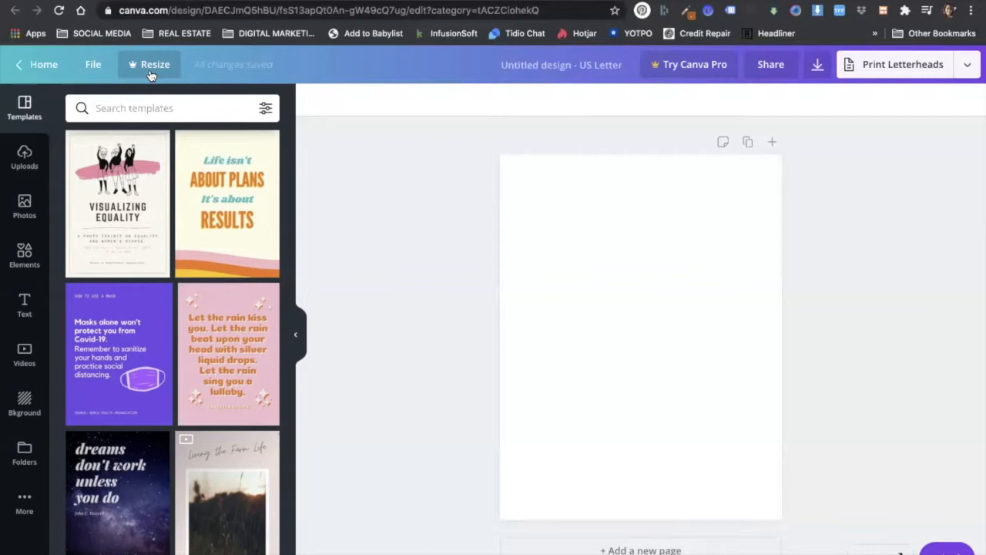
# Rename the untitled design as "Real Estate Buyer's Guide"
pyautogui.click(543, 63)
pyautogui.press('BackSpace')
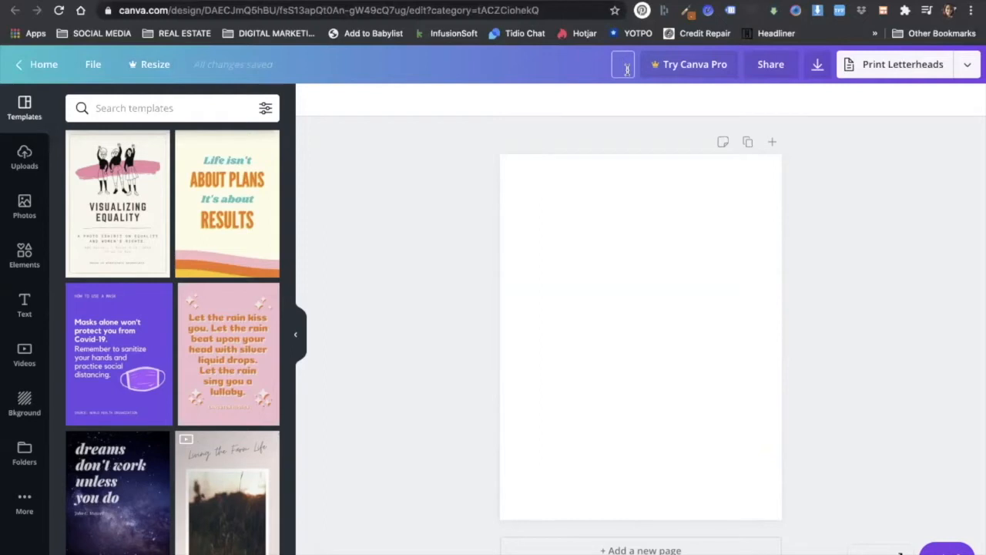
pyautogui.write('Real Estate Buyer')
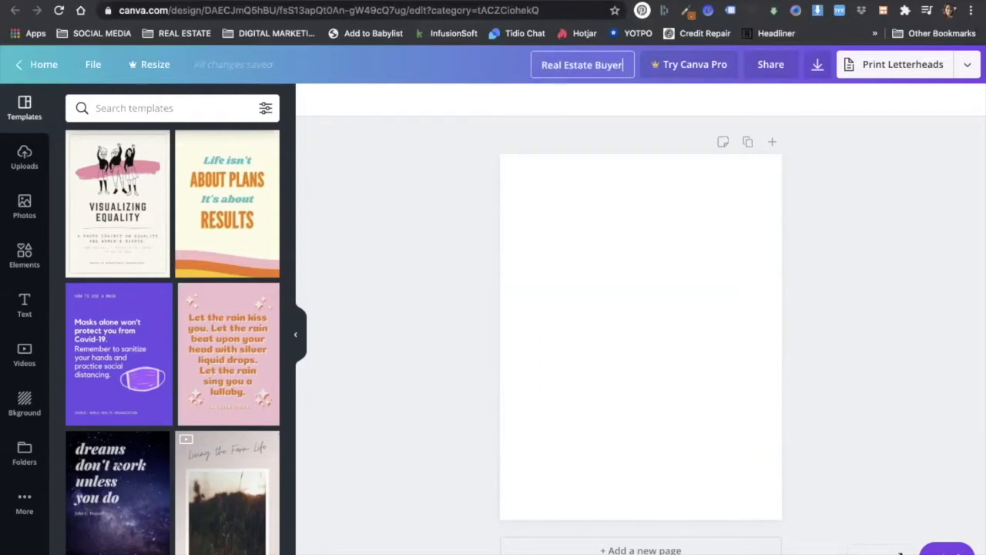
pyautogui.write("'s Guide")
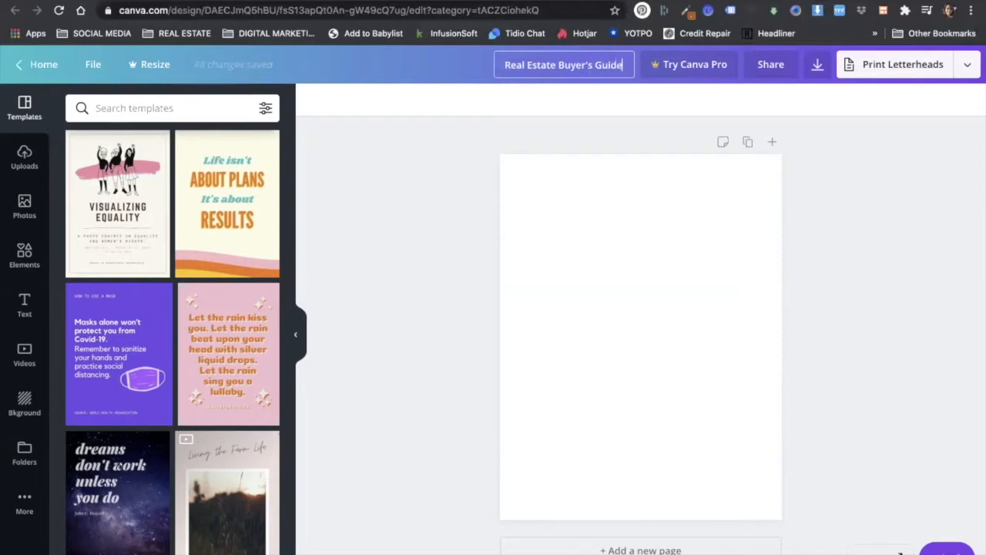
pyautogui.press('Return')
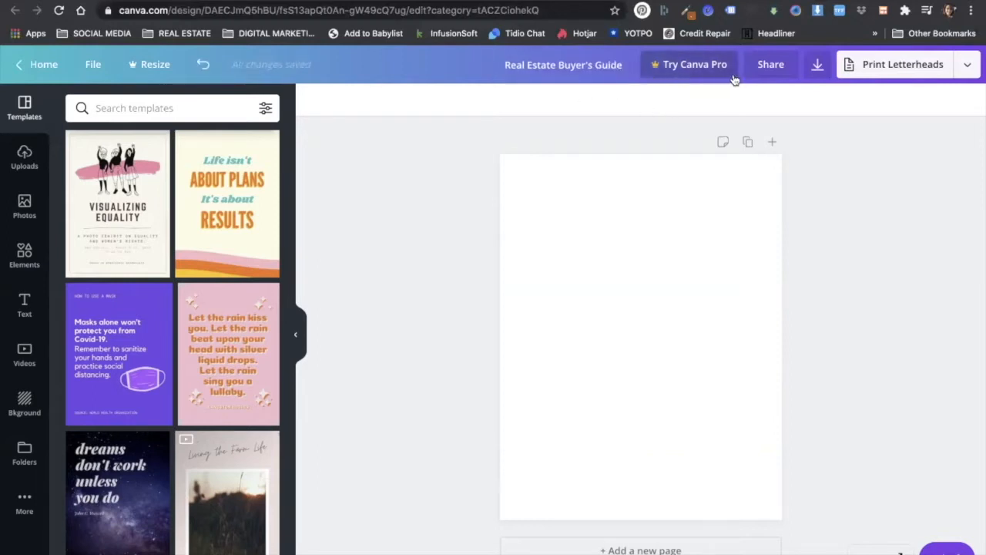
# Check the design's sharing options, including the link permission choices, and its download settings
pyautogui.click(780, 69)
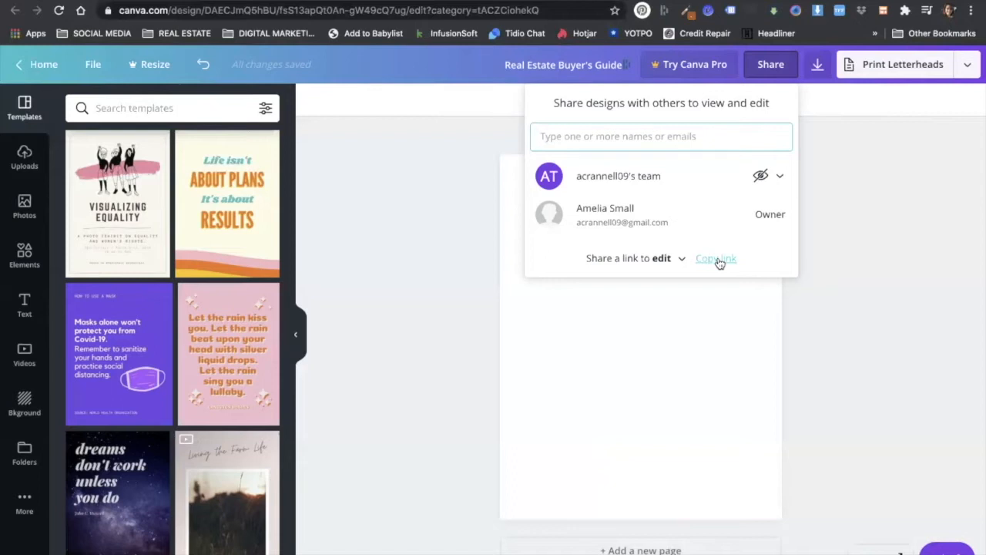
pyautogui.click(678, 259)
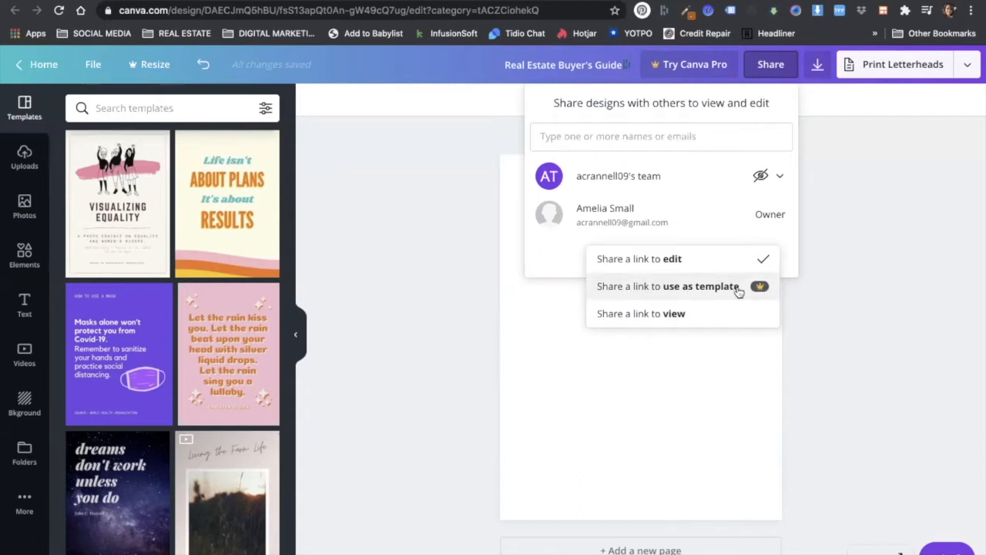
pyautogui.click(802, 123)
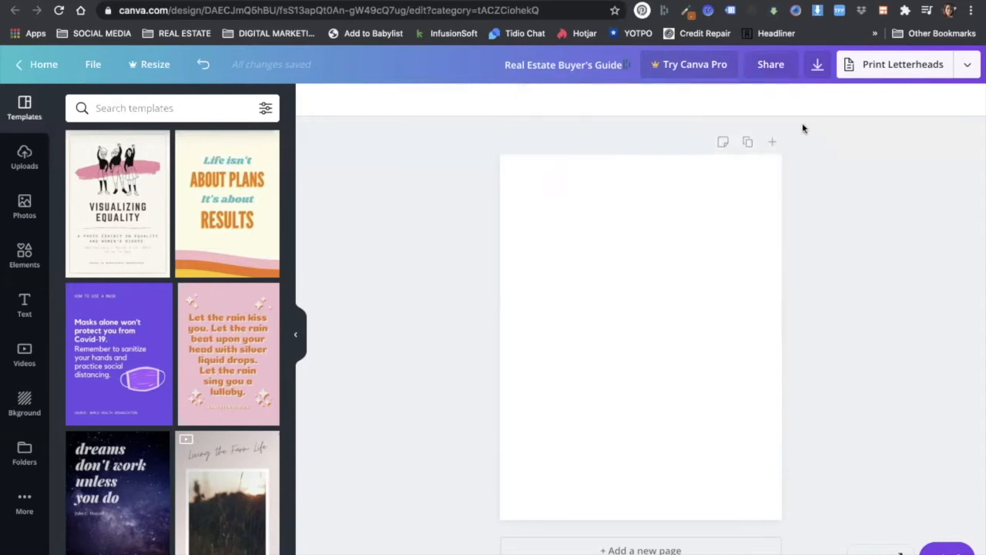
pyautogui.click(818, 66)
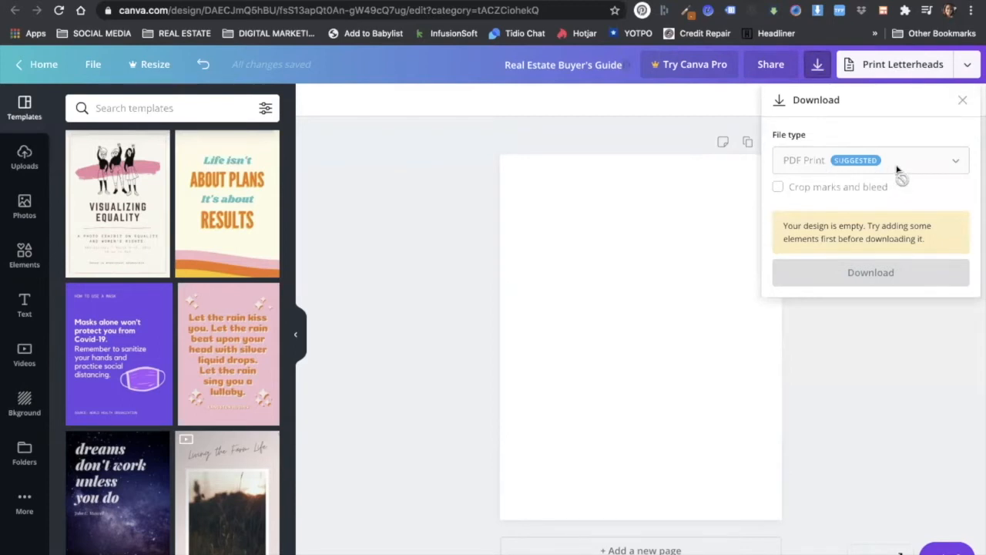
pyautogui.click(885, 79)
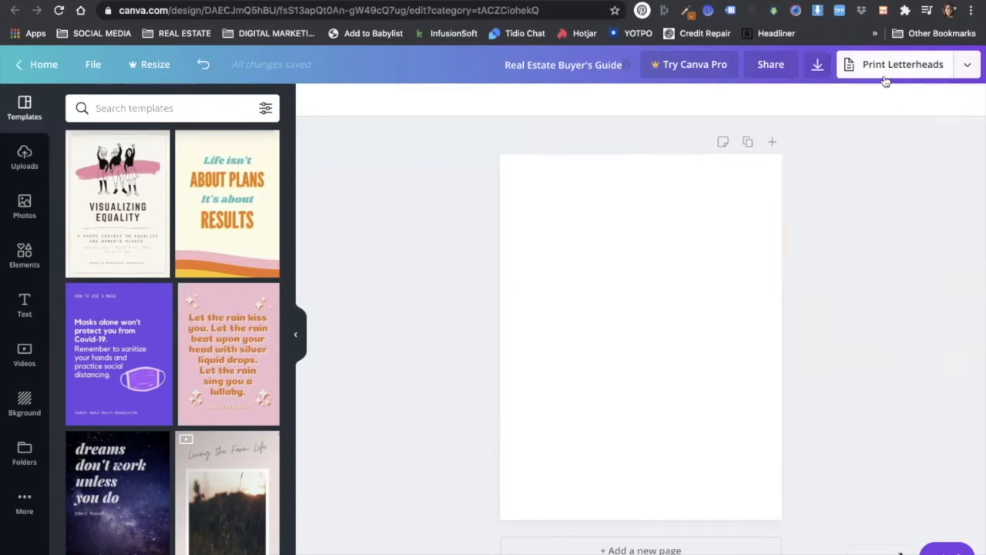
# Check the design's publishing options, such as printing, share link, presenting and social media
pyautogui.click(968, 69)
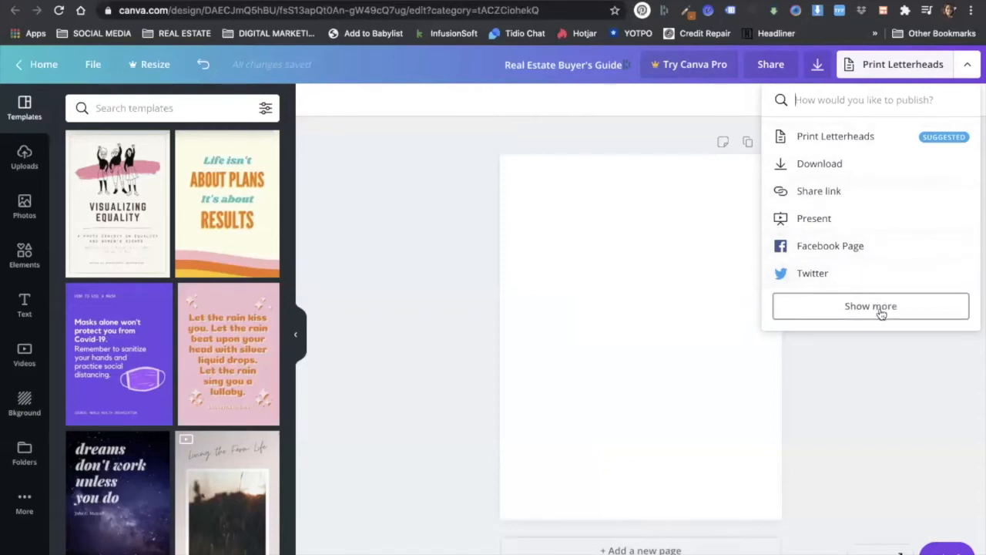
pyautogui.click(603, 158)
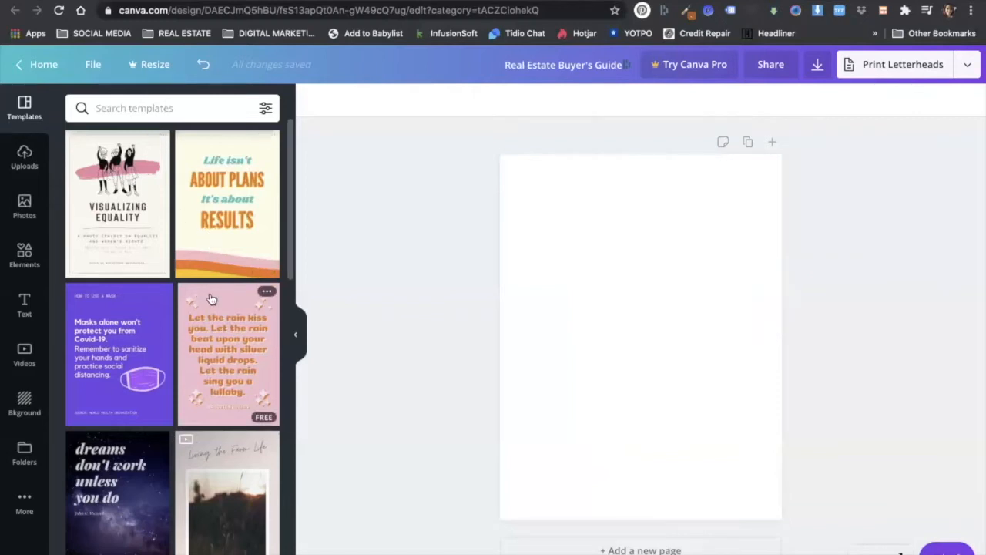
# Apply the free social media manager résumé template with the beige sidebar and dark header to the blank page
pyautogui.scroll(-1, 212, 299)
pyautogui.scroll(-4, 212, 299)
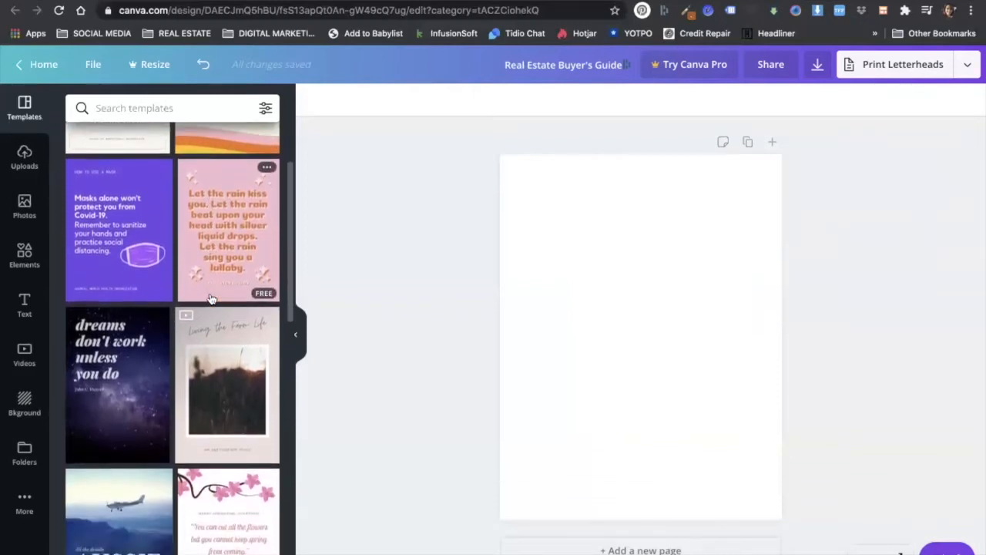
pyautogui.scroll(-2, 212, 299)
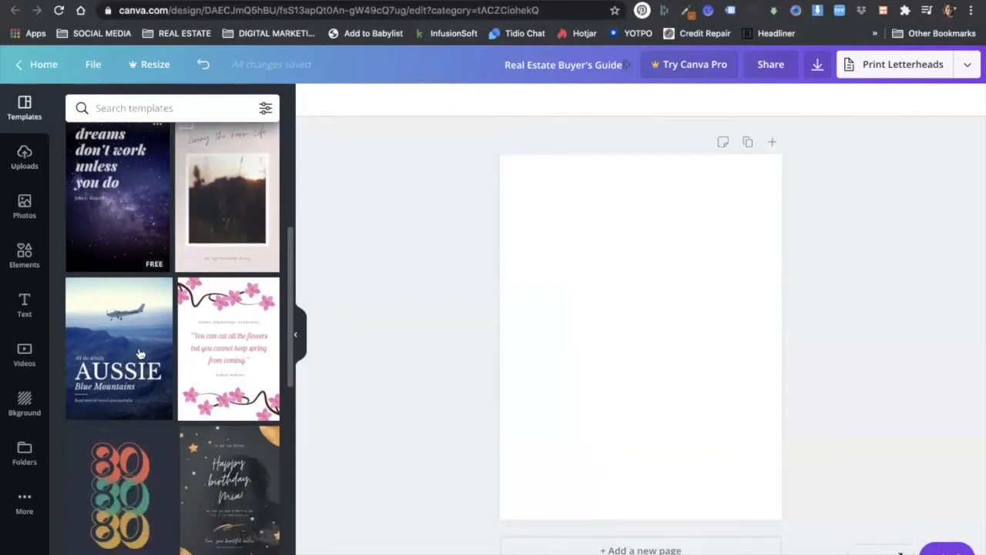
pyautogui.scroll(-2, 139, 354)
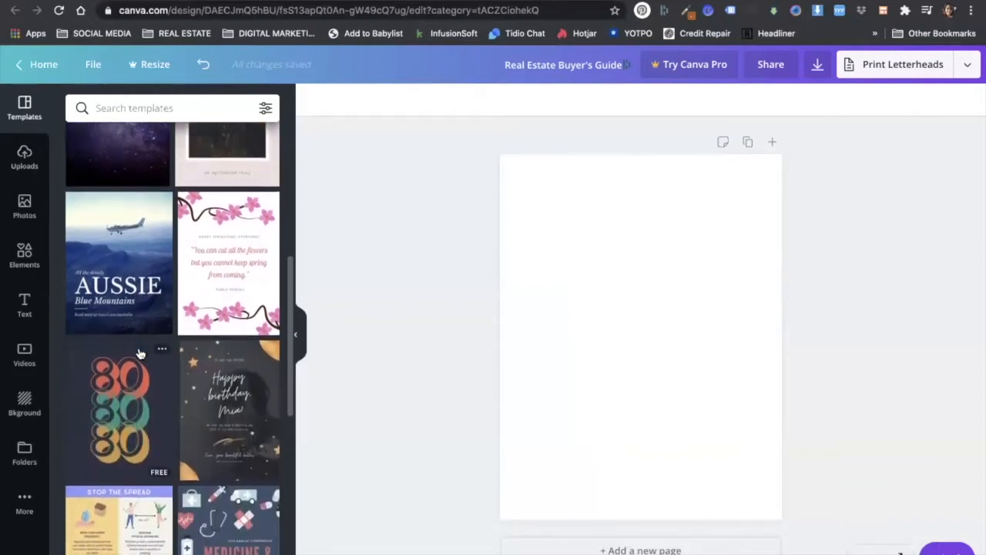
pyautogui.scroll(-2, 140, 353)
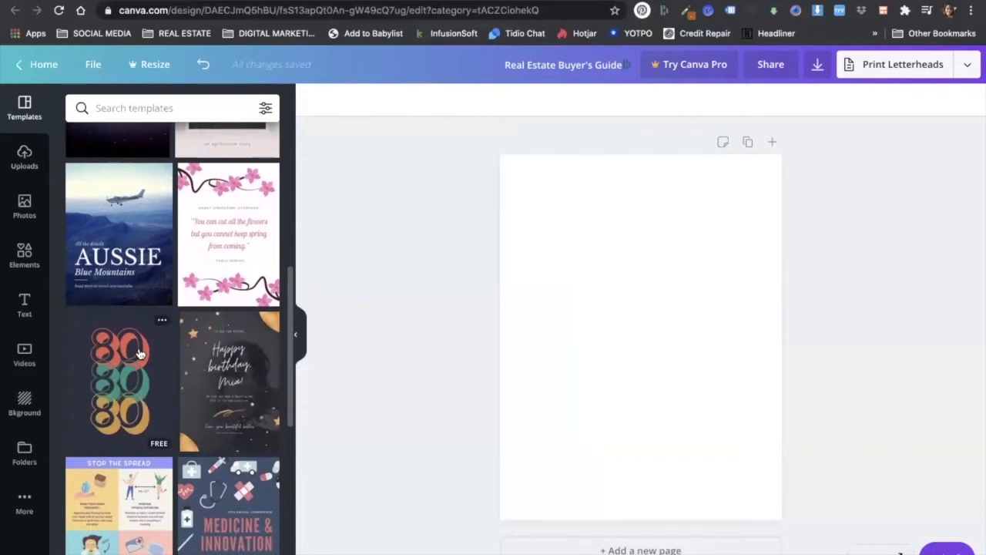
pyautogui.scroll(-2, 140, 354)
pyautogui.scroll(-3, 140, 353)
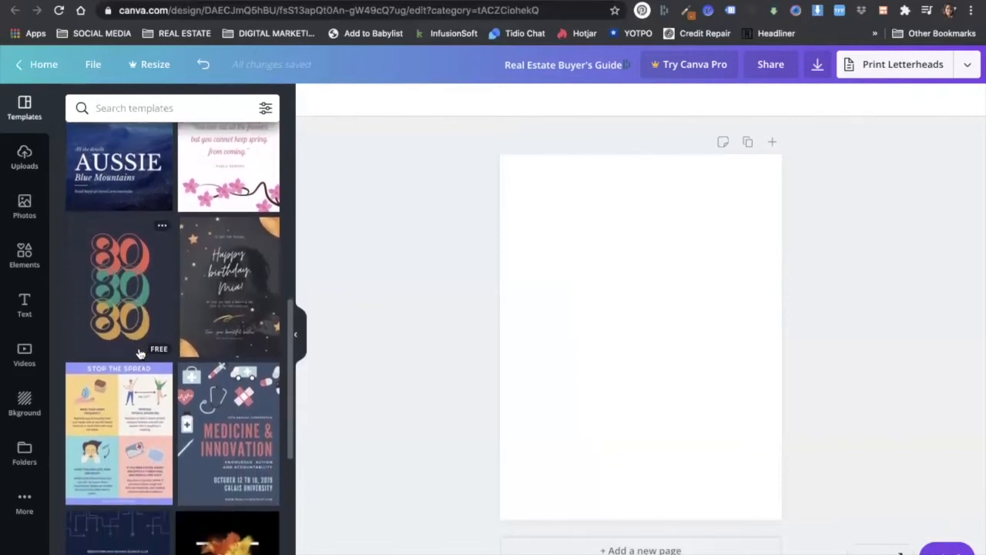
pyautogui.scroll(-5, 139, 353)
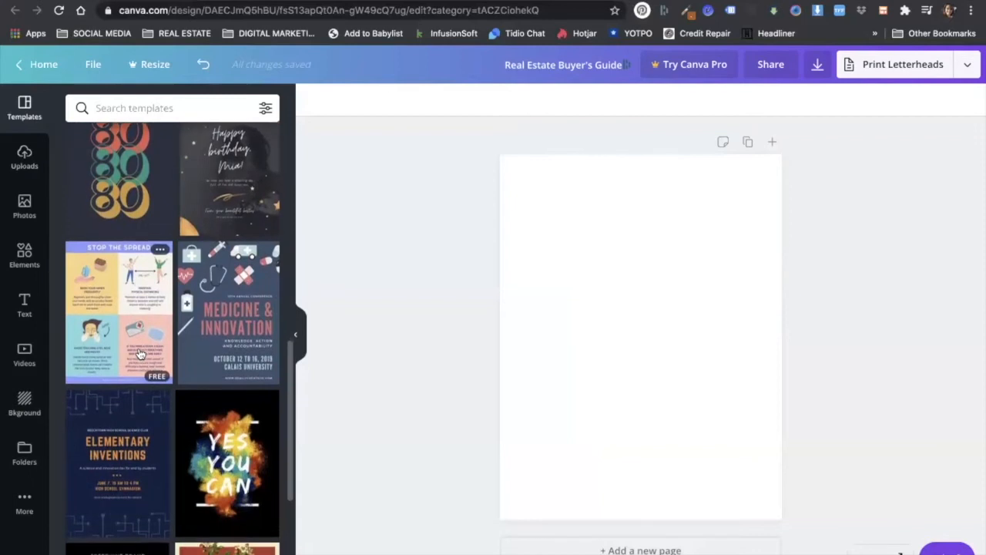
pyautogui.scroll(-3, 139, 354)
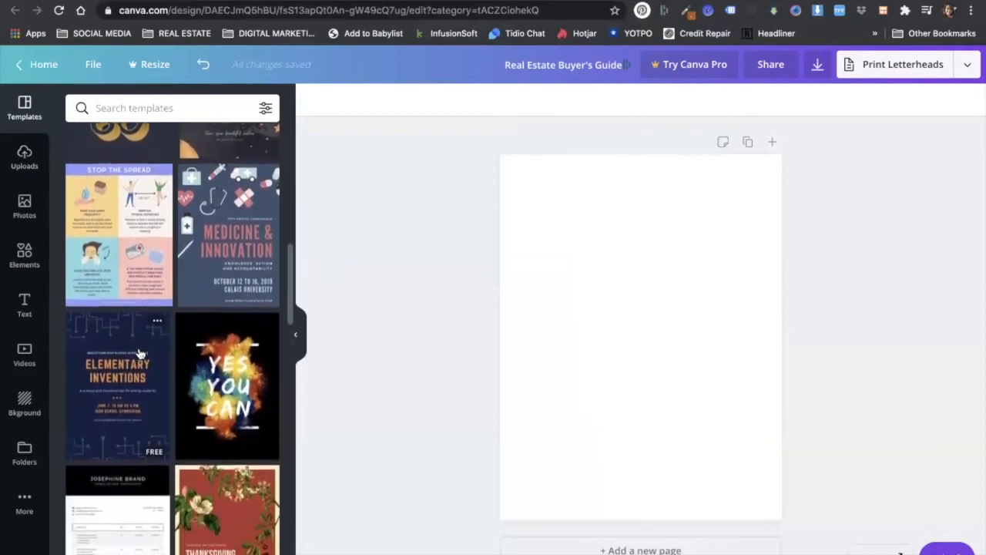
pyautogui.scroll(-7, 139, 353)
pyautogui.scroll(-5, 139, 354)
pyautogui.scroll(-5, 139, 353)
pyautogui.scroll(-4, 139, 353)
pyautogui.scroll(-9, 139, 353)
pyautogui.scroll(-6, 139, 352)
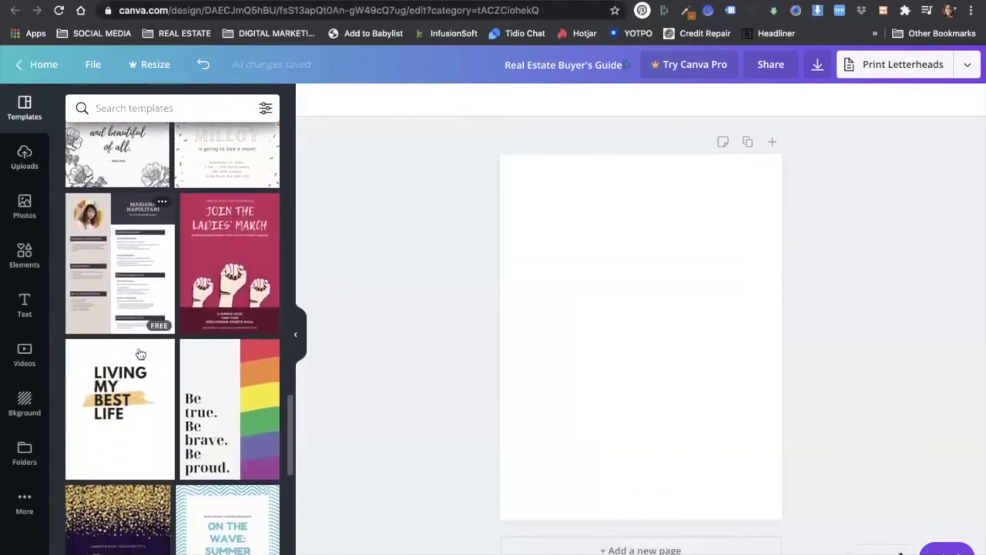
pyautogui.scroll(-8, 139, 353)
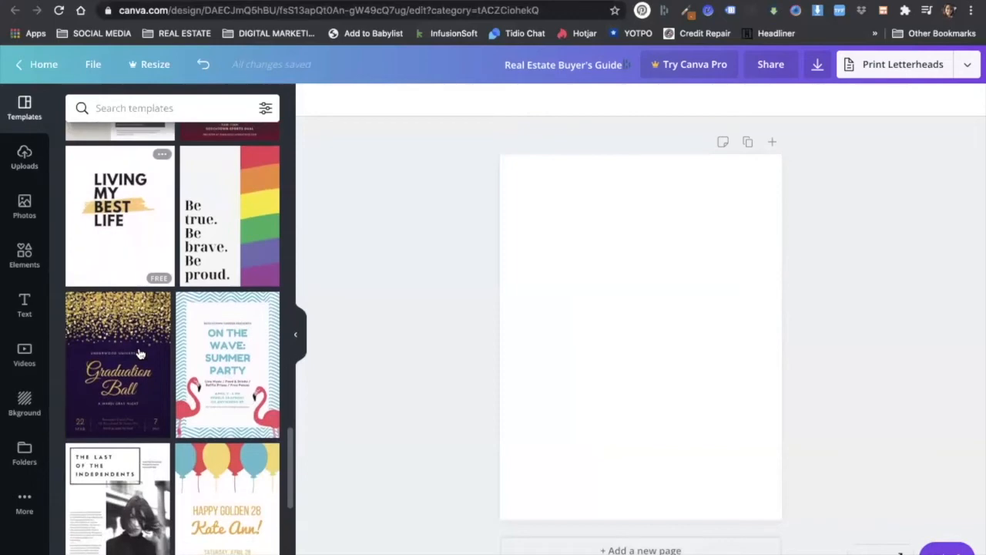
pyautogui.scroll(-20, 140, 352)
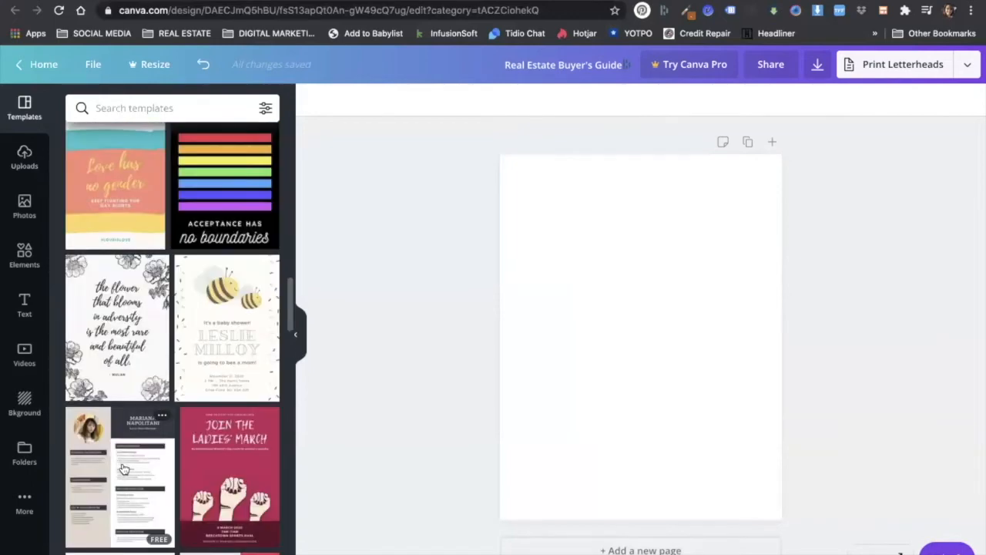
pyautogui.click(122, 466)
pyautogui.scroll(7, 123, 465)
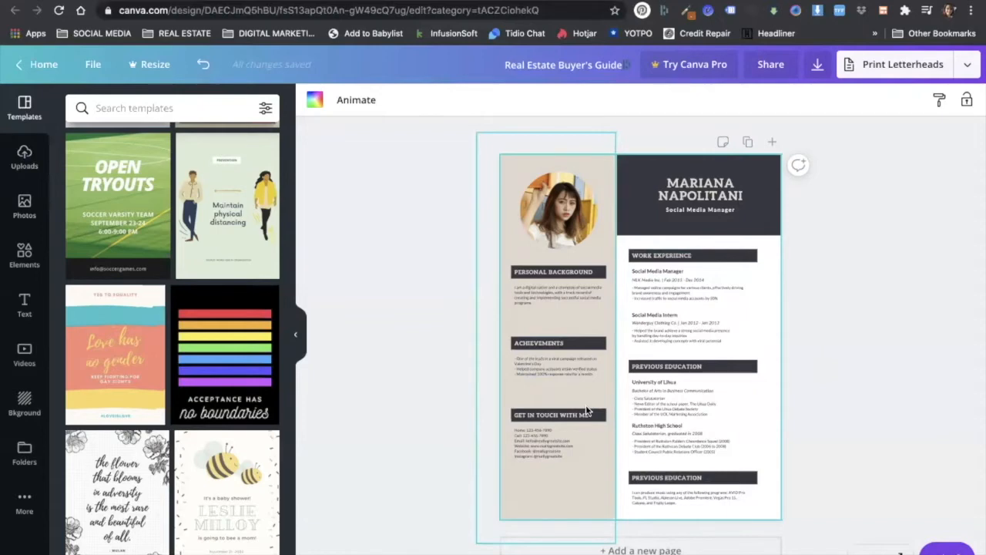
# Look over the uploaded images and browse the trending photos in the stock photo library
pyautogui.click(20, 158)
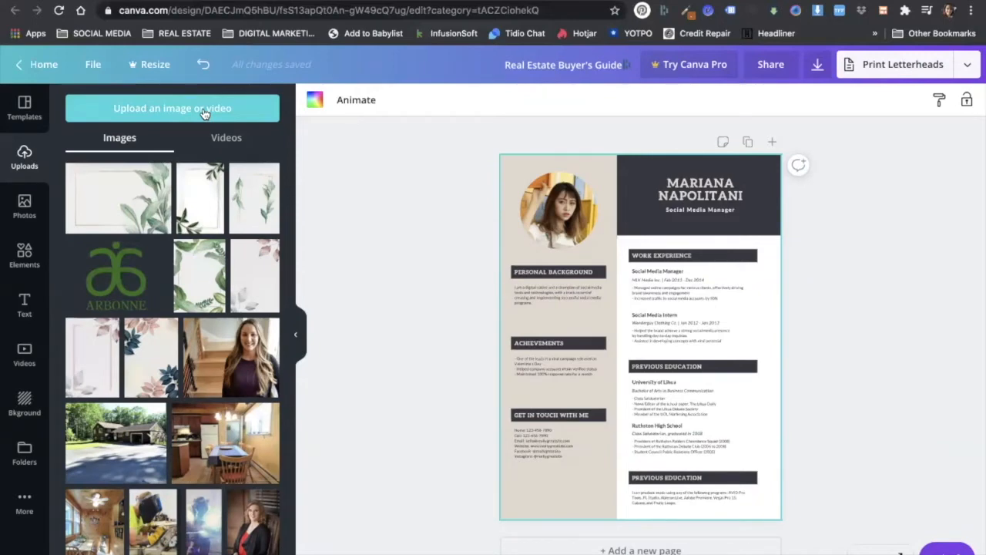
pyautogui.click(24, 205)
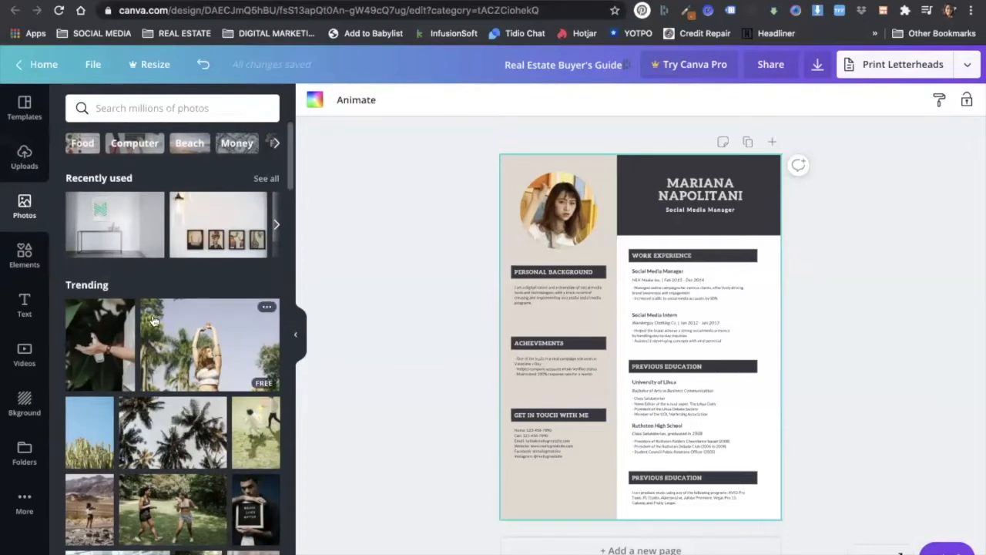
pyautogui.scroll(-2, 124, 292)
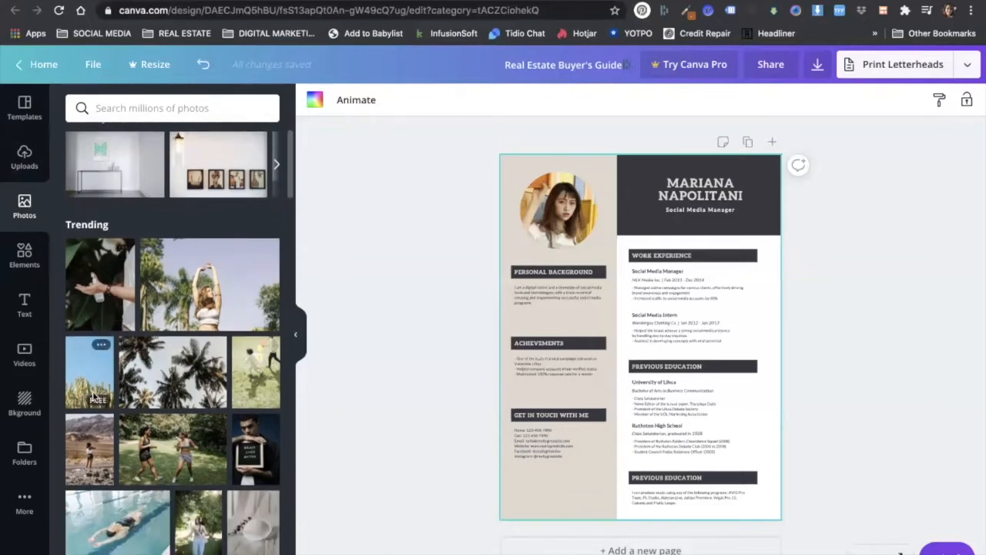
pyautogui.scroll(-4, 172, 376)
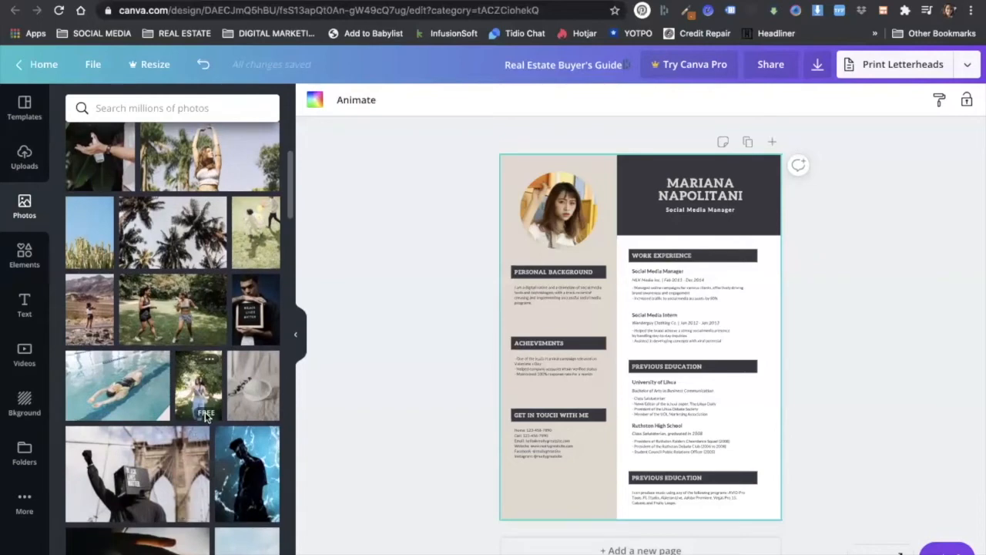
pyautogui.scroll(-4, 214, 426)
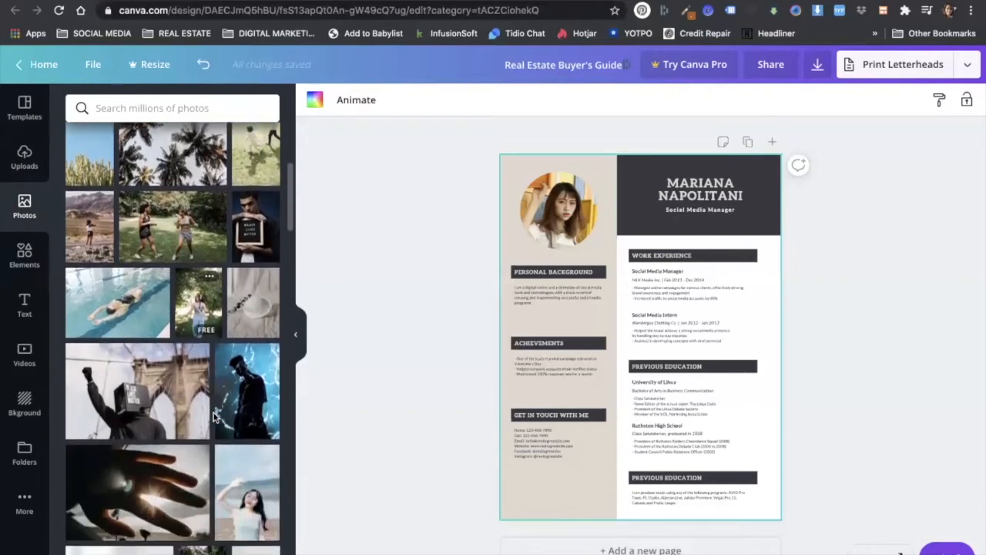
pyautogui.scroll(-2, 214, 416)
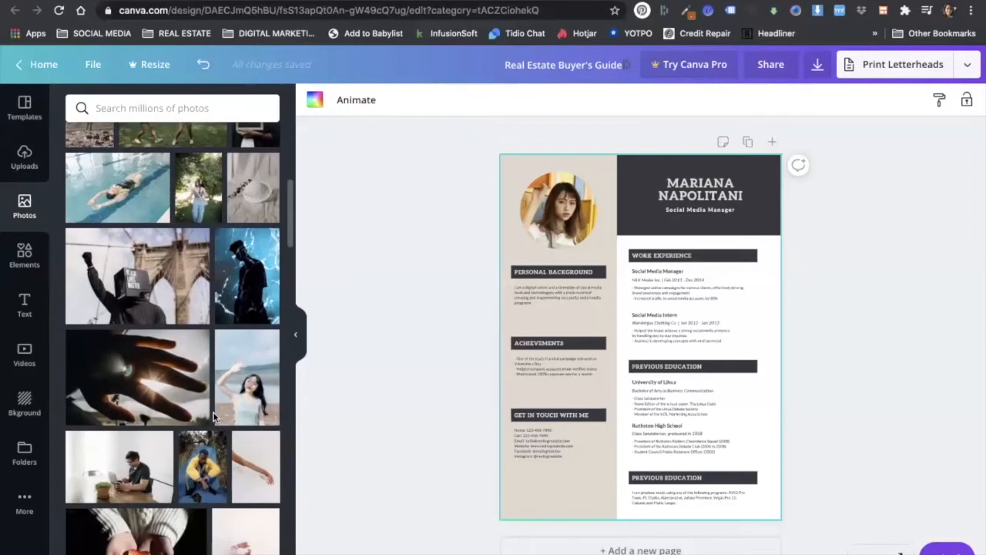
pyautogui.scroll(-3, 215, 416)
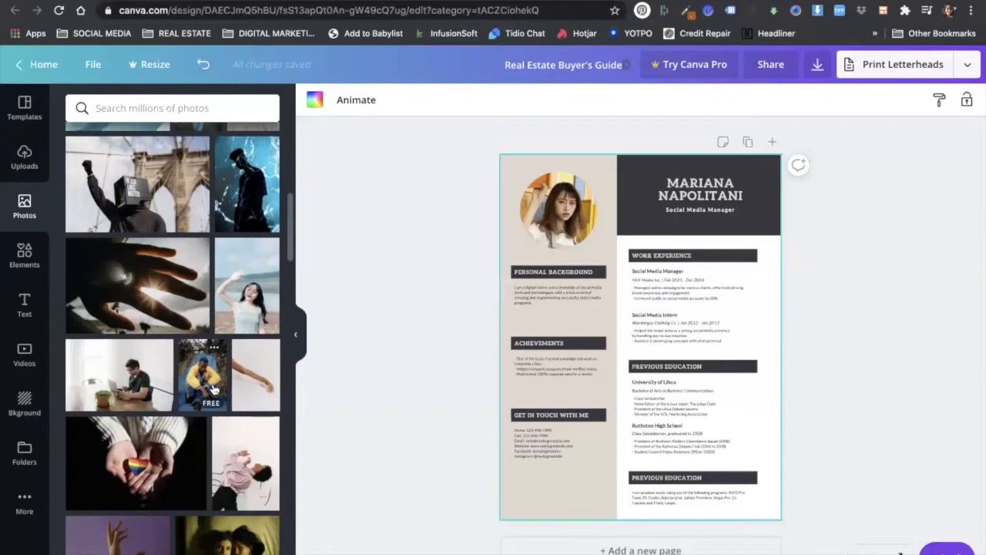
pyautogui.scroll(-5, 214, 389)
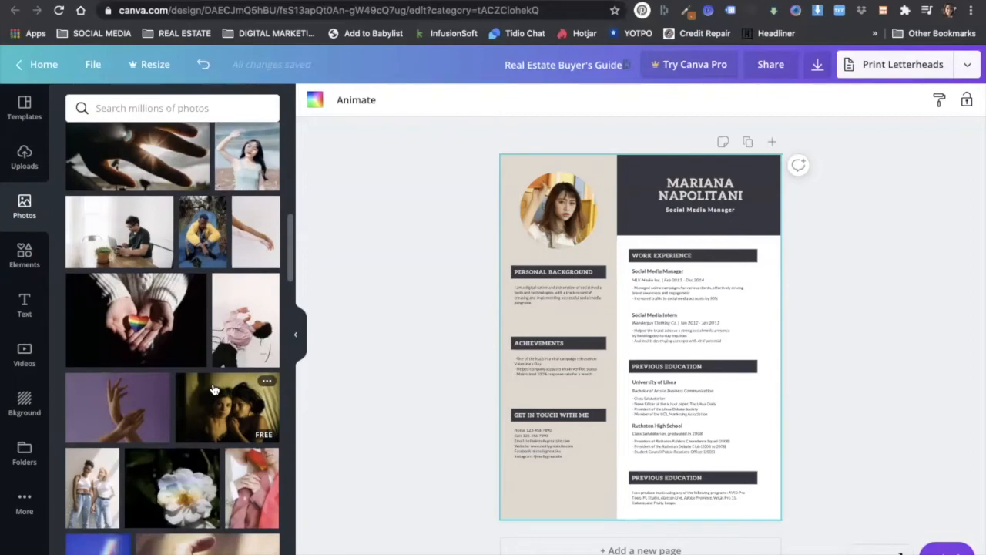
pyautogui.scroll(-2, 214, 389)
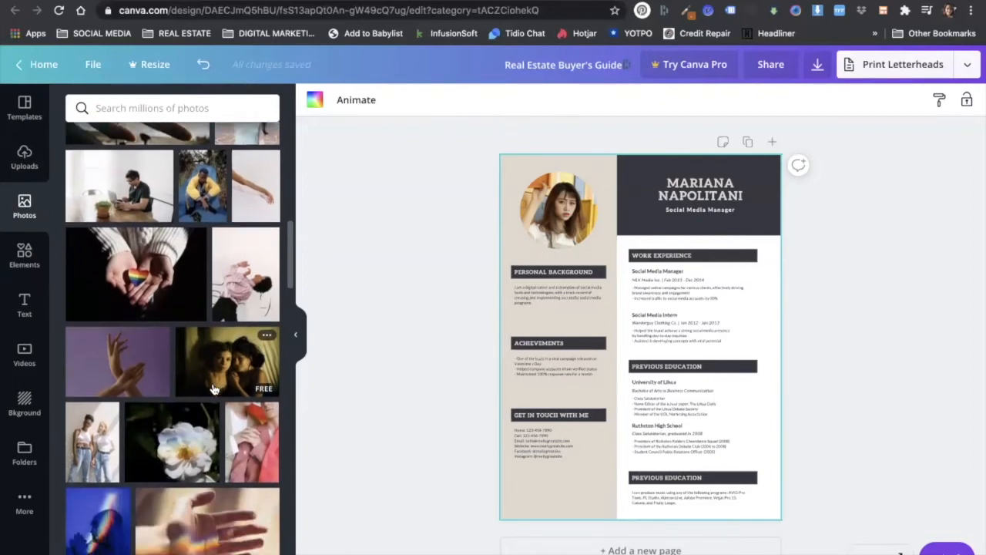
pyautogui.scroll(-10, 214, 389)
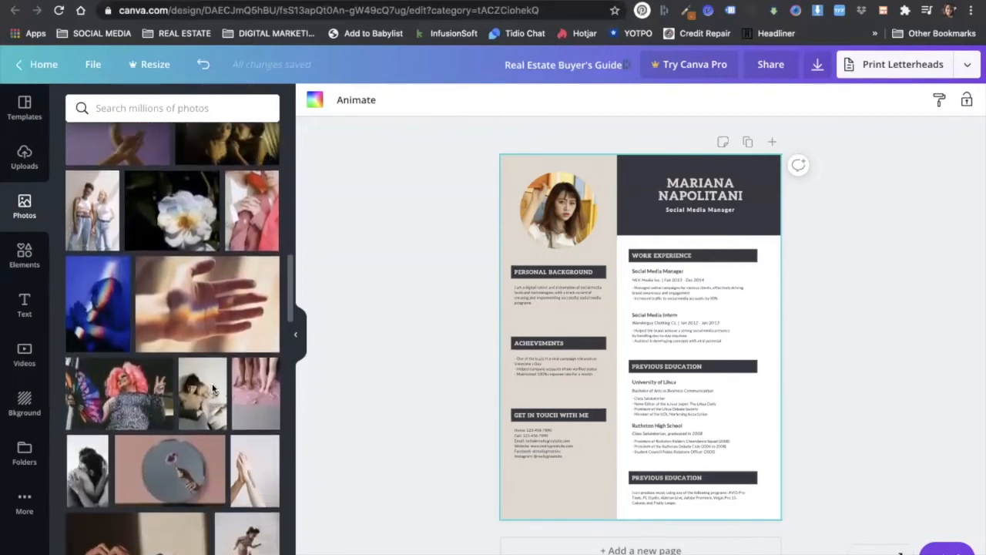
# Search the photo library for "house" and replace the circular portrait with the Pro photo of the modern house entrance
pyautogui.scroll(20, 214, 388)
pyautogui.click(128, 107)
pyautogui.write('house')
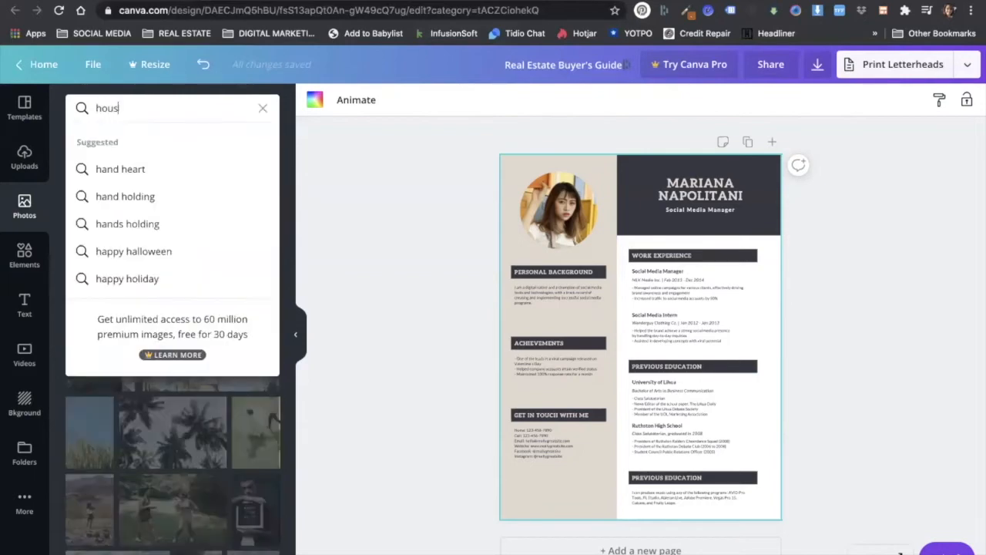
pyautogui.press('Return')
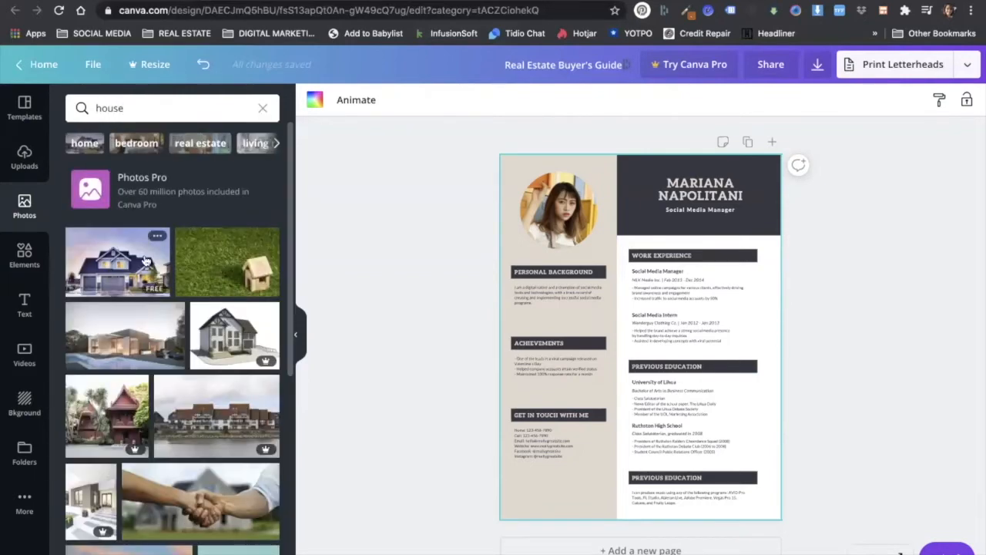
pyautogui.click(113, 106)
pyautogui.moveTo(113, 105); pyautogui.dragTo(92, 106)
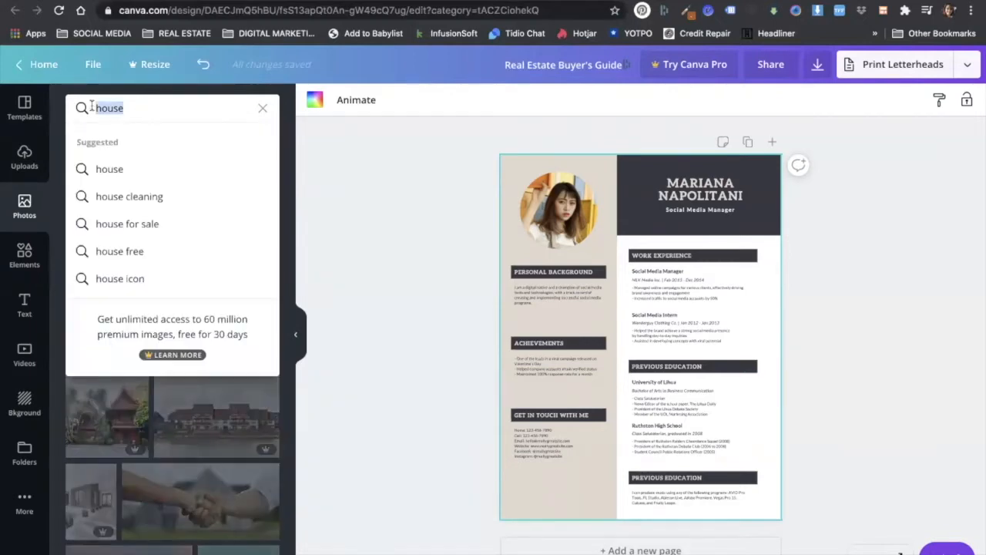
pyautogui.click(196, 92)
pyautogui.scroll(-2, 241, 324)
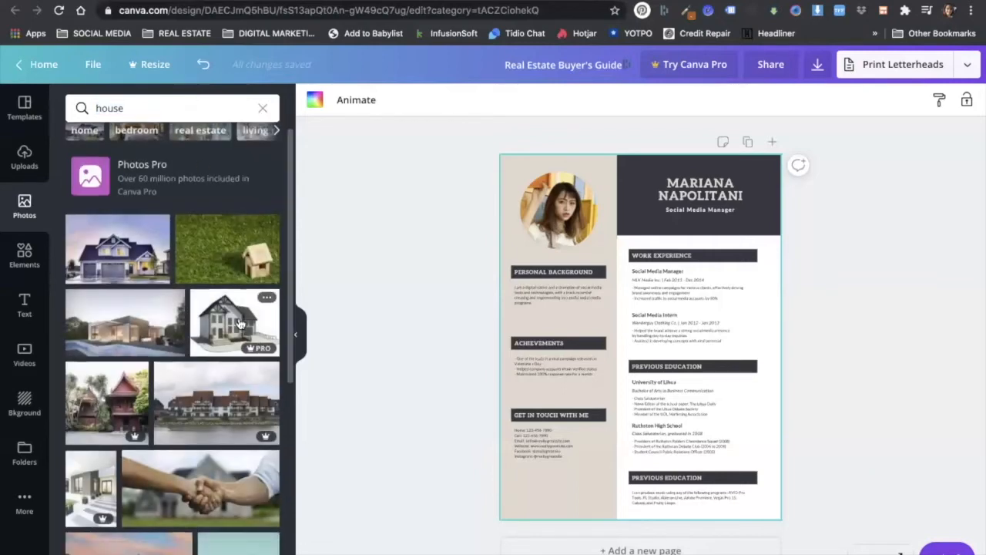
pyautogui.scroll(-1, 239, 322)
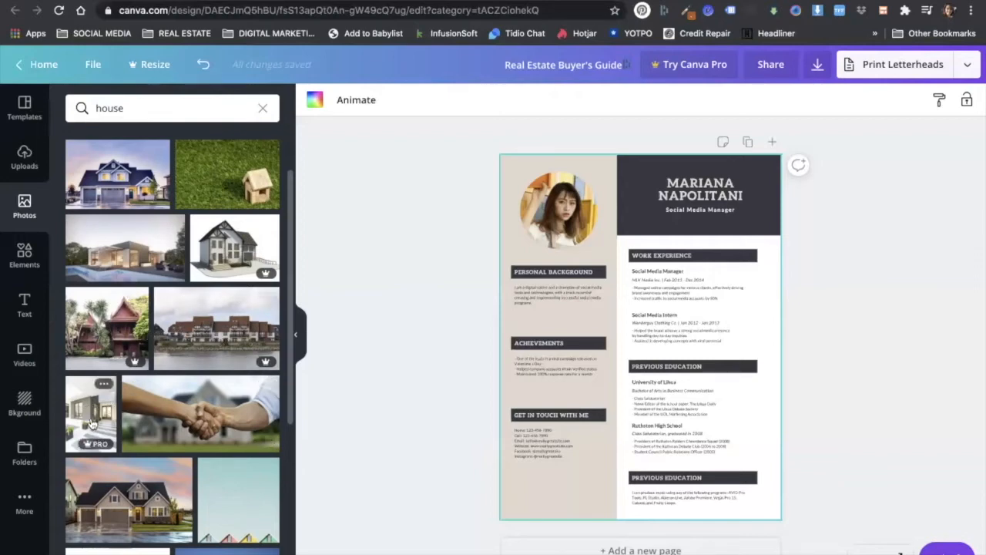
pyautogui.moveTo(90, 423); pyautogui.dragTo(553, 251)
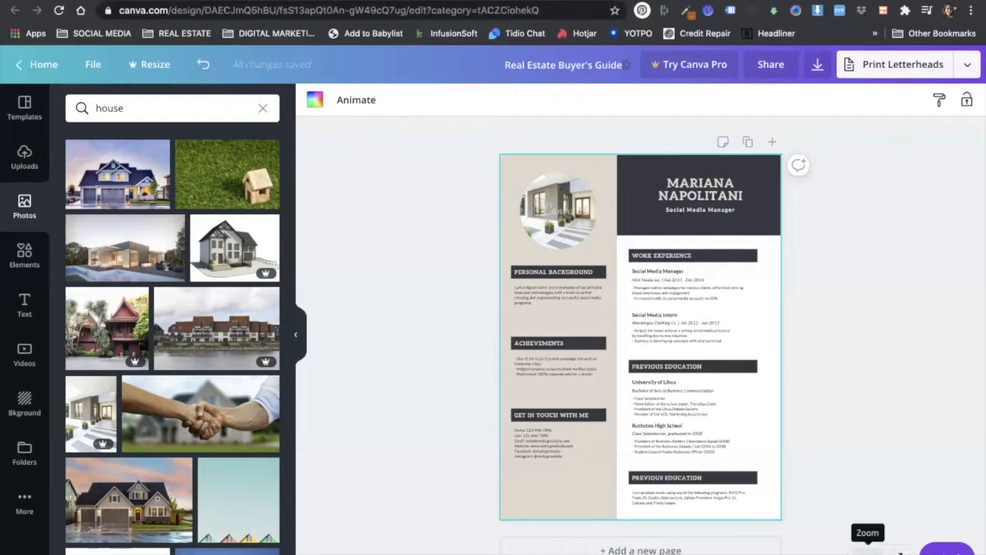
# Inspect the house photo in the circular frame at 100% zoom
pyautogui.click(868, 549)
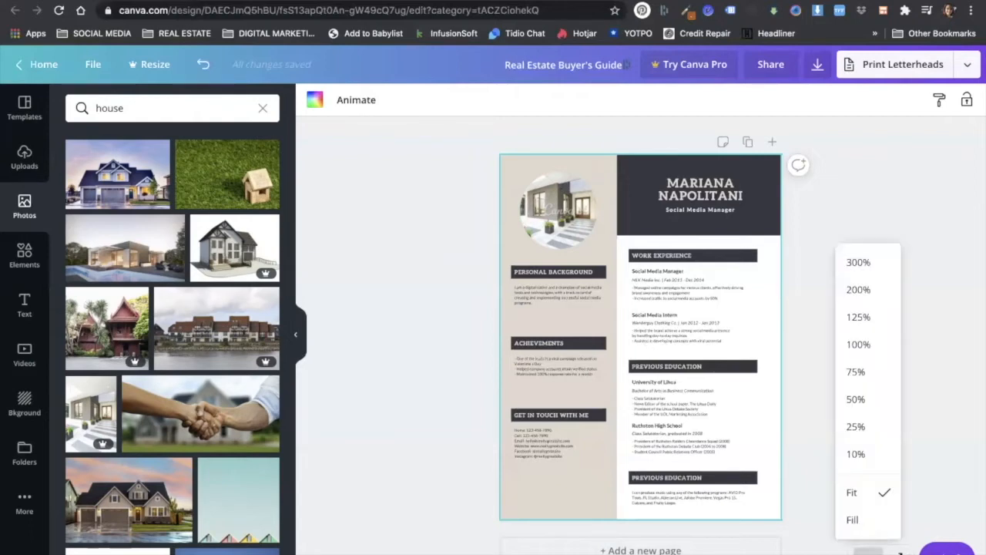
pyautogui.click(875, 346)
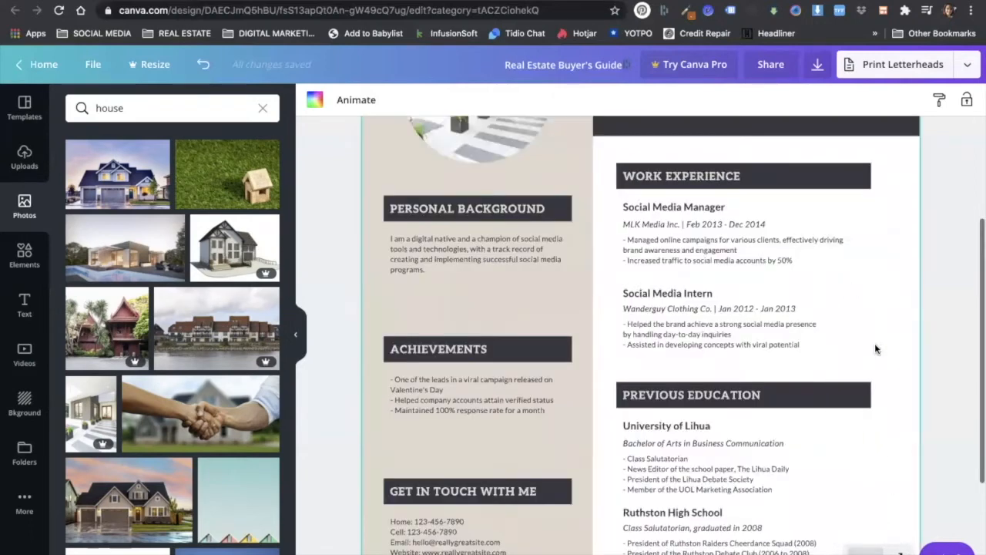
pyautogui.scroll(3, 806, 262)
pyautogui.scroll(1, 806, 262)
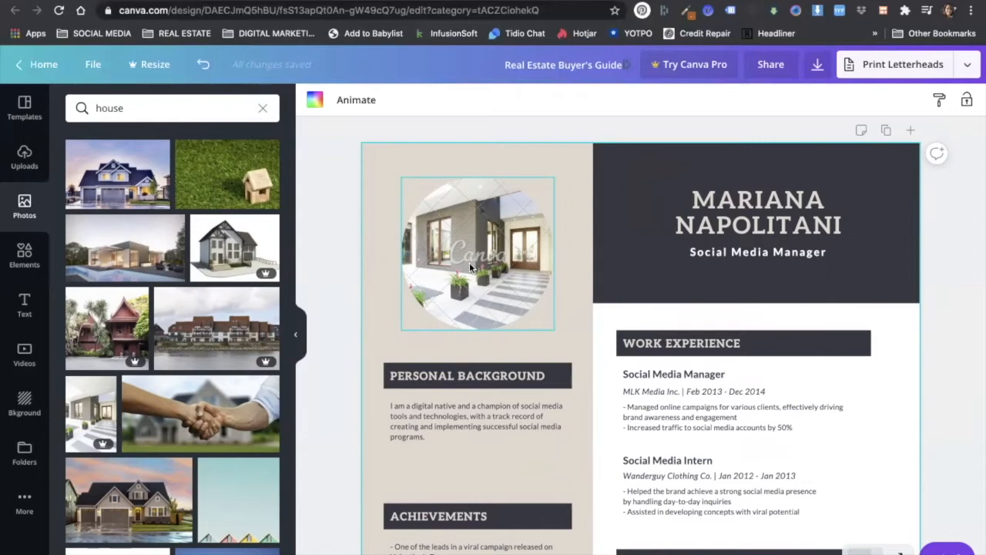
# Look over the element library's categories, including grids, shapes, frames, stickers and charts
pyautogui.click(24, 258)
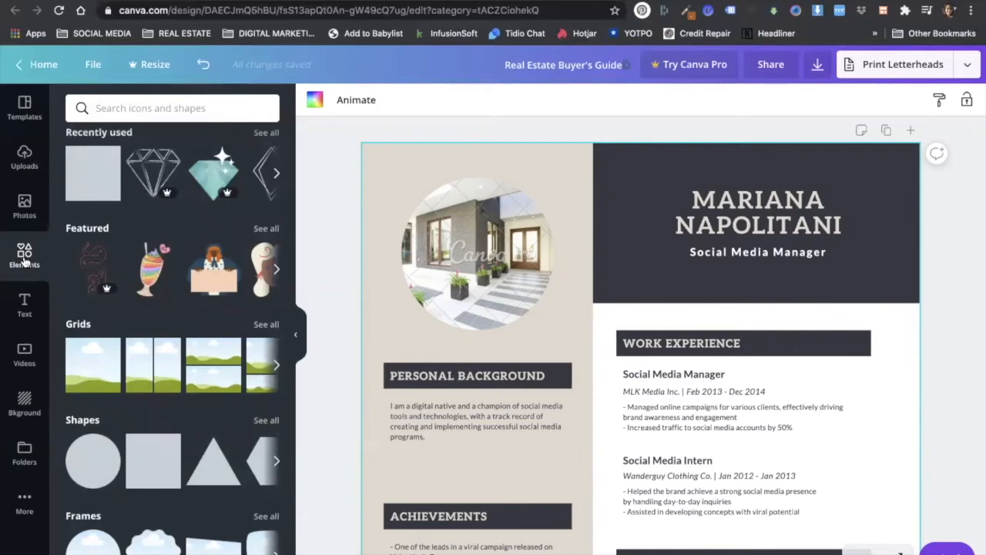
pyautogui.scroll(-1, 143, 181)
pyautogui.scroll(1, 143, 181)
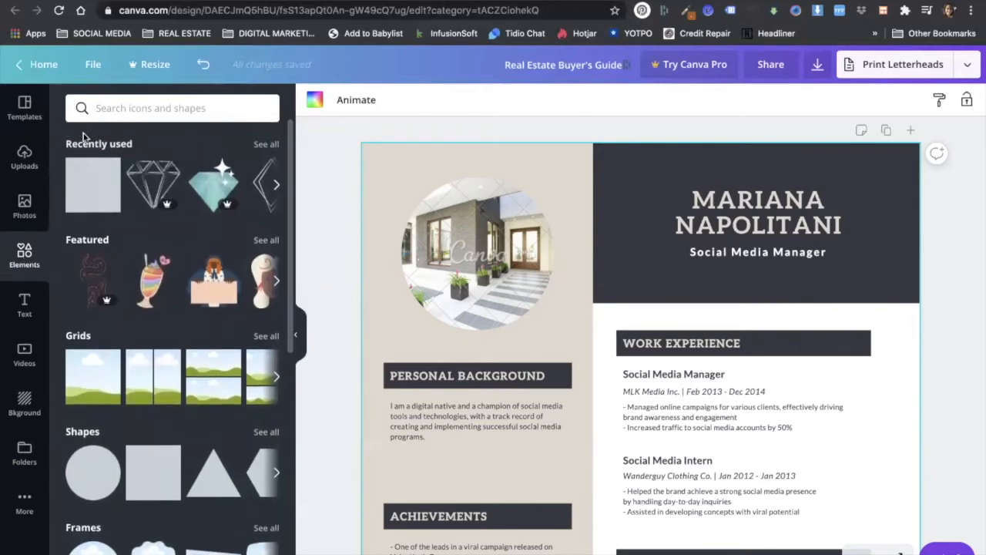
pyautogui.scroll(-3, 87, 252)
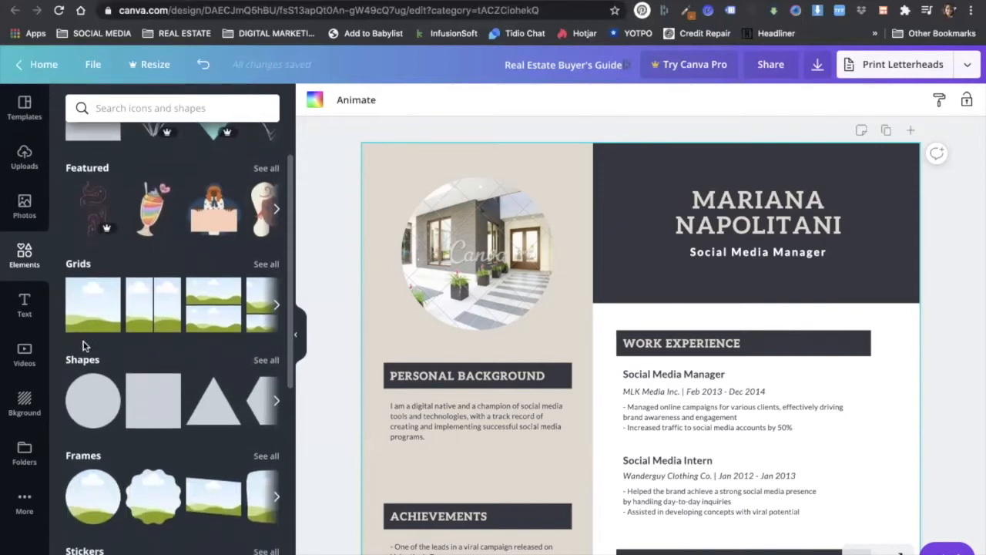
pyautogui.scroll(-5, 80, 362)
pyautogui.scroll(-6, 80, 416)
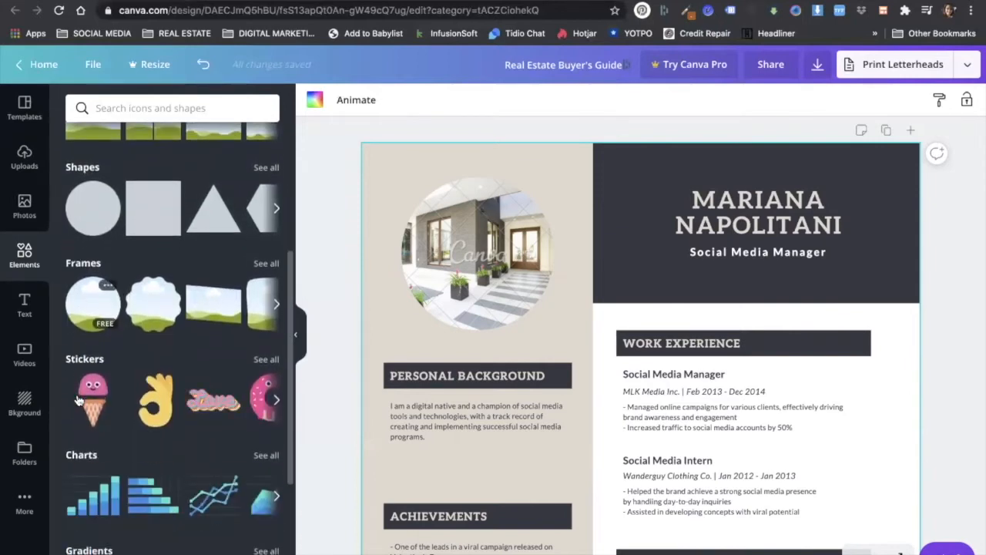
pyautogui.scroll(-3, 82, 448)
pyautogui.scroll(2, 82, 448)
pyautogui.scroll(14, 82, 448)
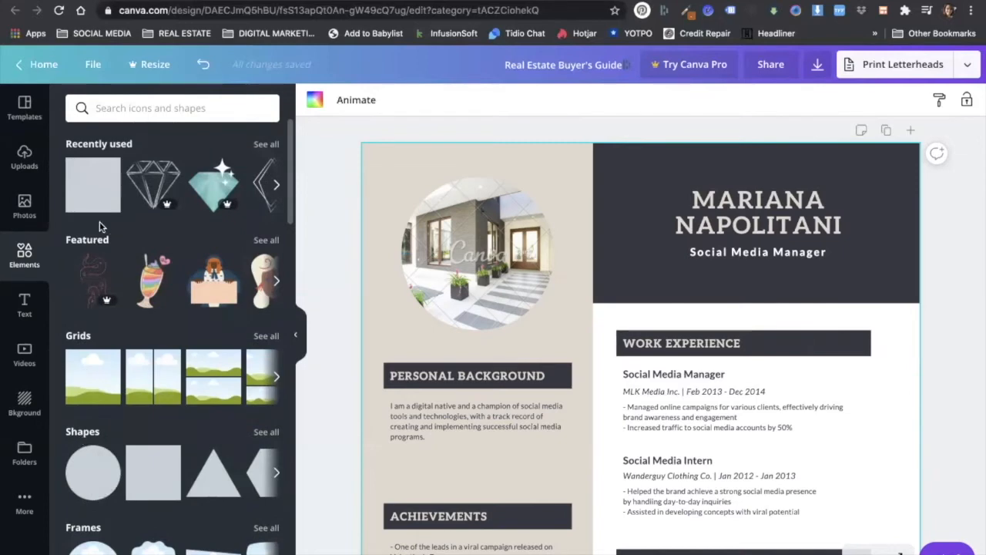
pyautogui.scroll(-3, 105, 375)
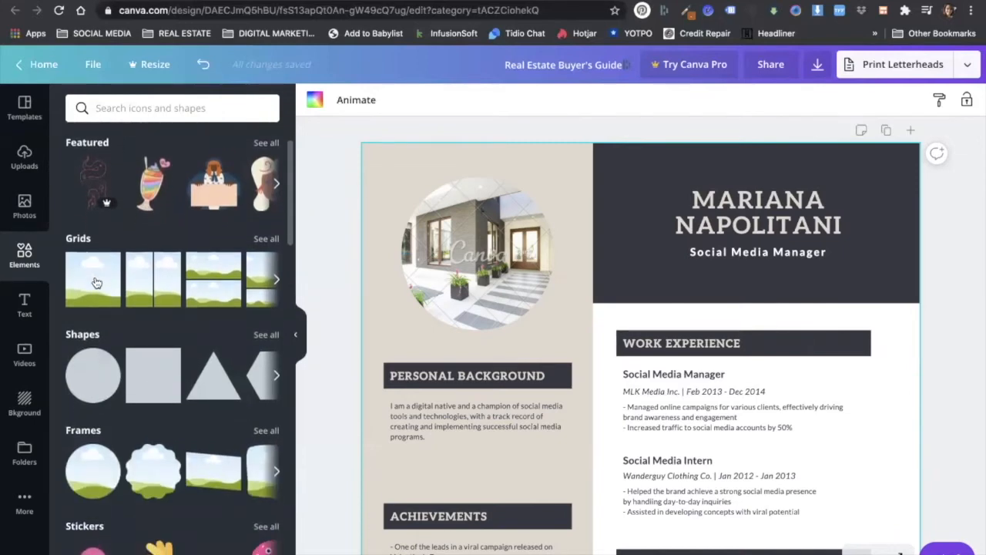
# Browse the full collection of photo grid layouts and return to the element categories
pyautogui.click(267, 239)
pyautogui.scroll(-5, 240, 314)
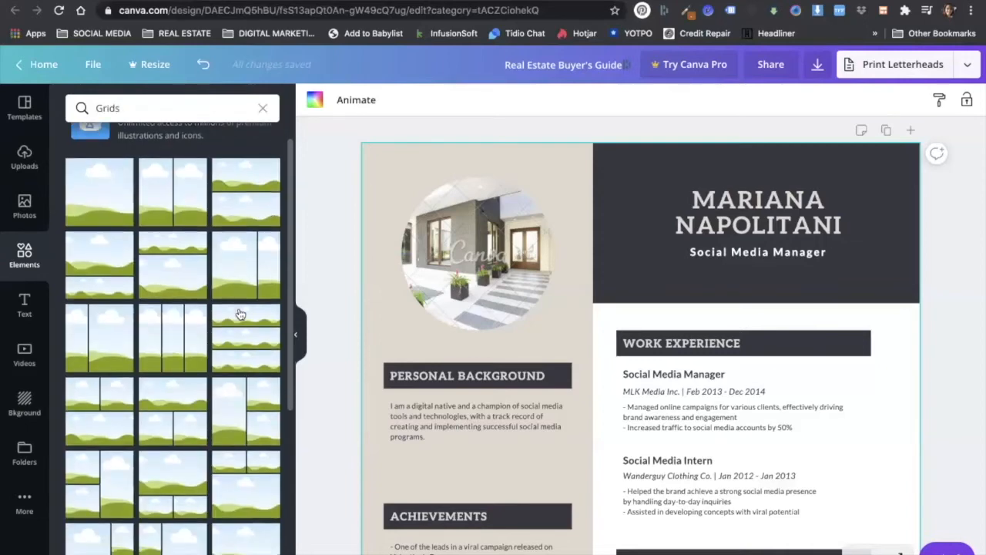
pyautogui.scroll(-5, 240, 313)
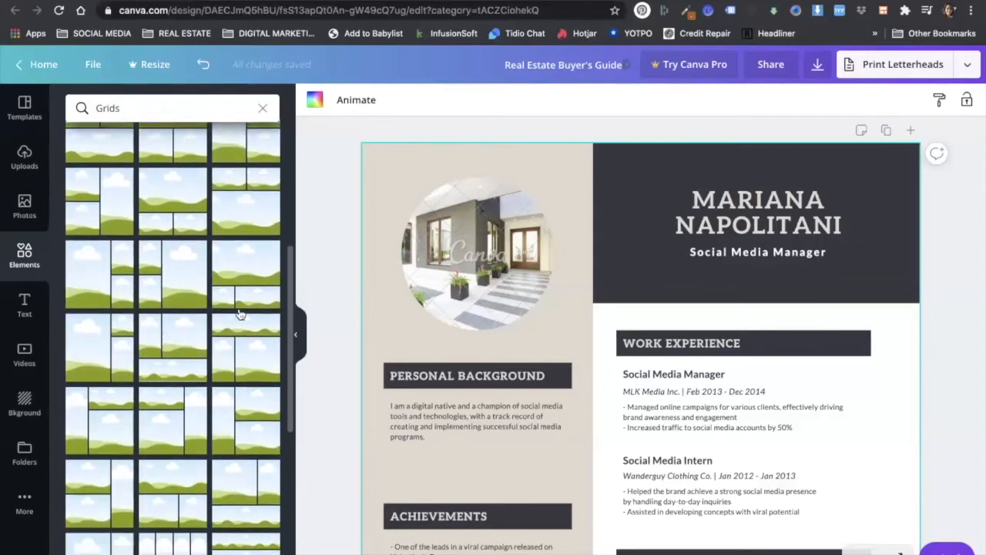
pyautogui.scroll(3, 241, 314)
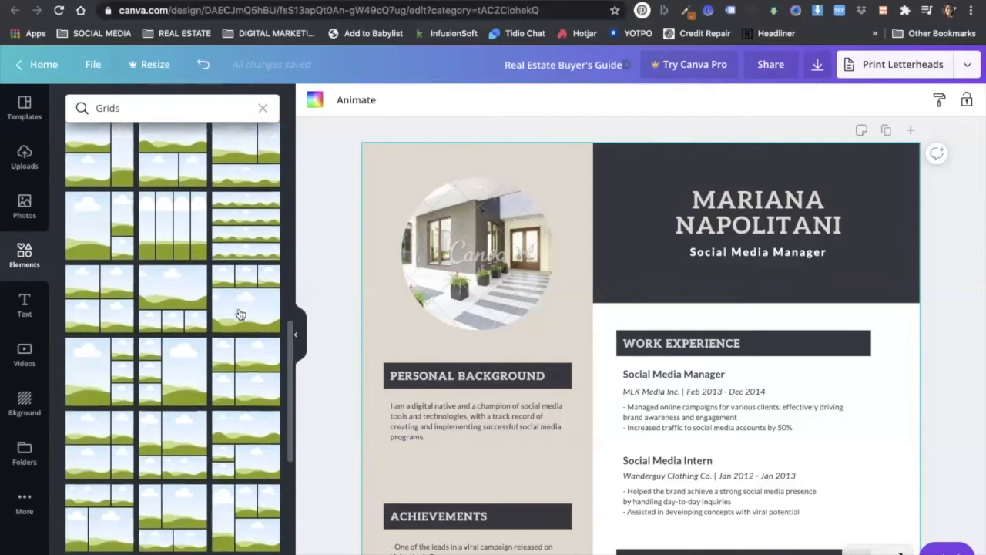
pyautogui.scroll(5, 241, 313)
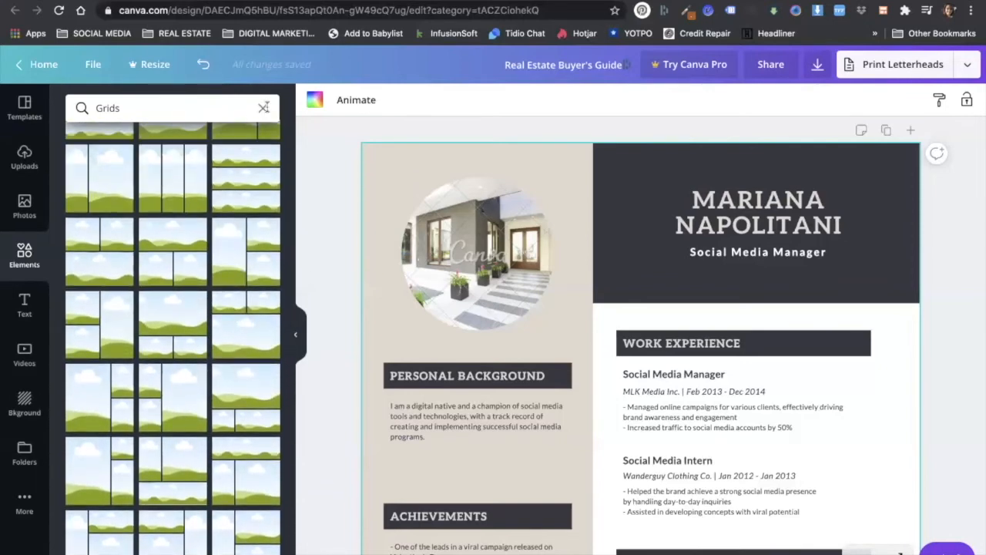
pyautogui.click(263, 108)
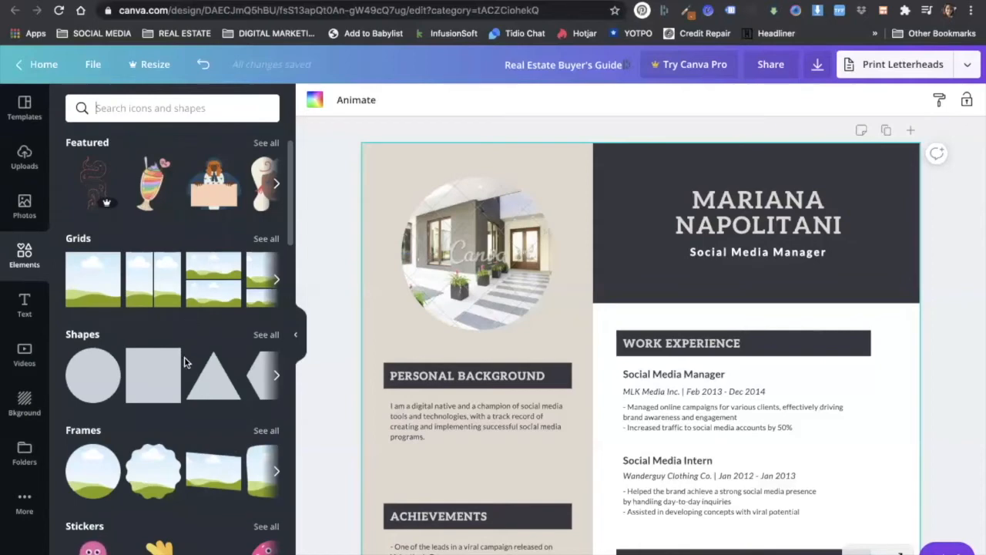
# Look through the further element categories down past the charts, gradients and lines
pyautogui.scroll(-4, 184, 361)
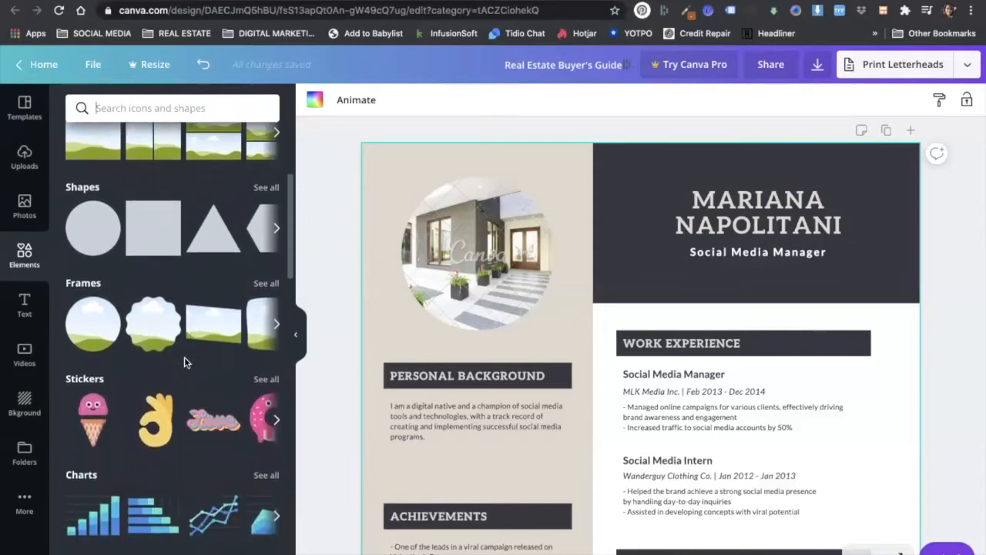
pyautogui.scroll(-5, 184, 357)
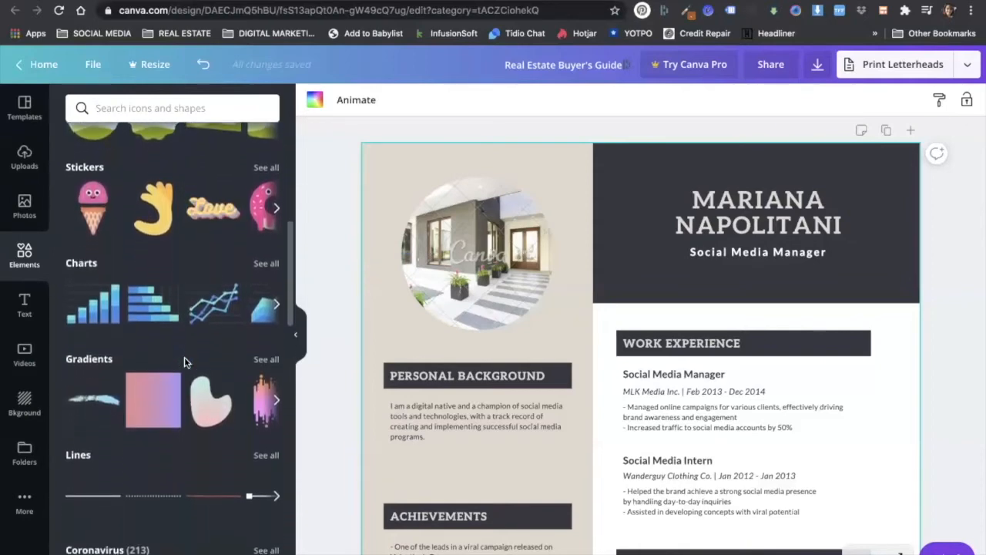
pyautogui.scroll(-3, 184, 356)
pyautogui.scroll(-8, 184, 356)
pyautogui.scroll(18, 184, 357)
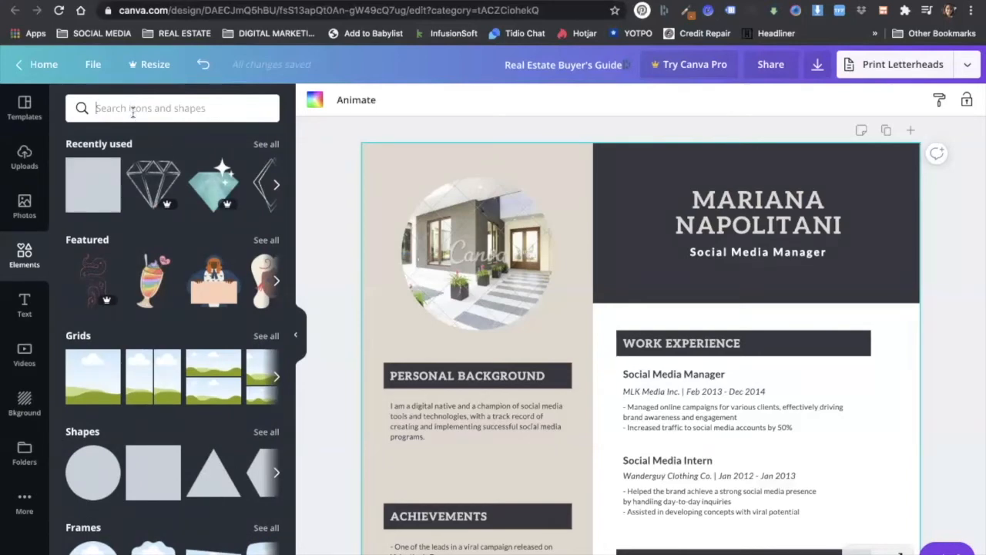
# Search the element library for "Circle" and browse the matching graphics
pyautogui.write('Circle')
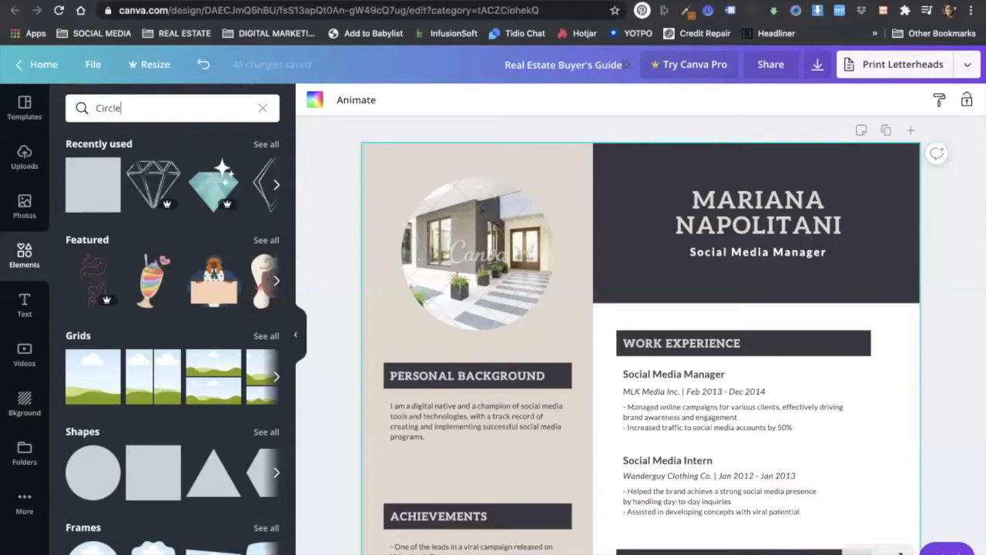
pyautogui.press('Return')
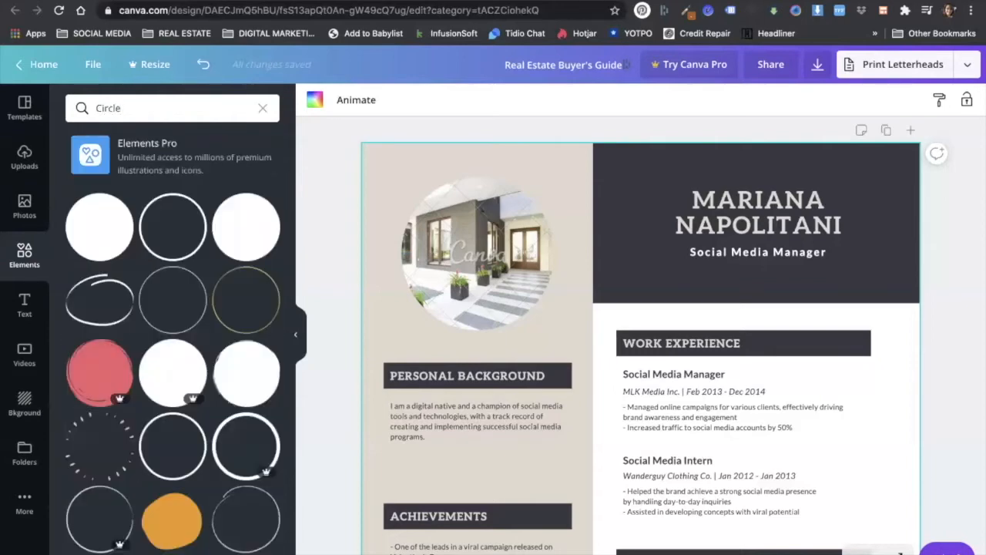
pyautogui.scroll(-1, 150, 316)
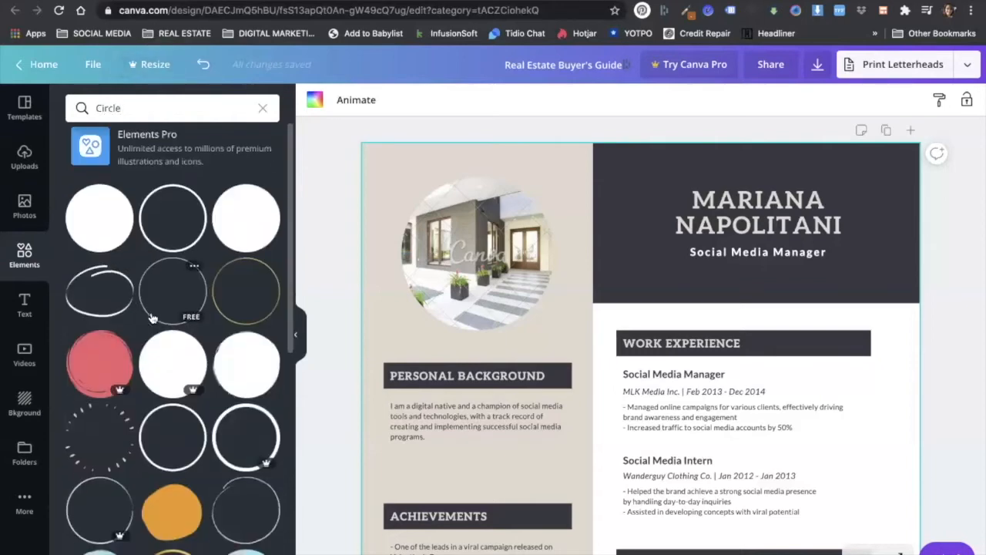
pyautogui.scroll(-5, 152, 317)
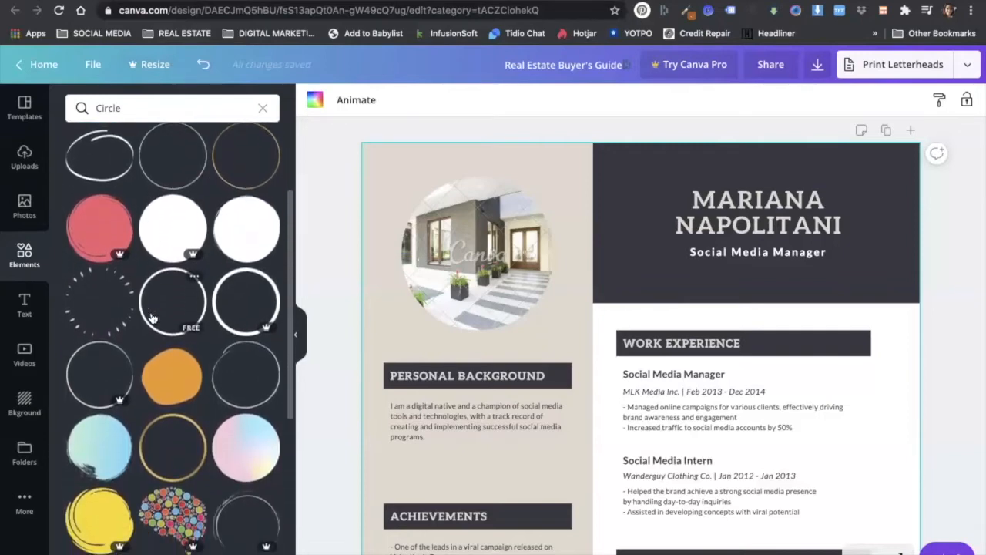
pyautogui.scroll(-8, 152, 317)
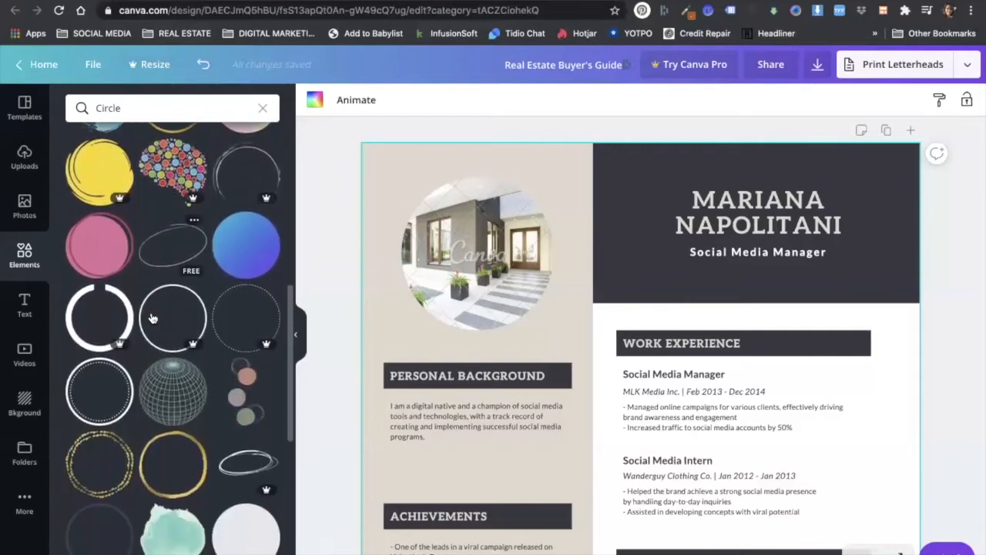
pyautogui.scroll(-10, 152, 317)
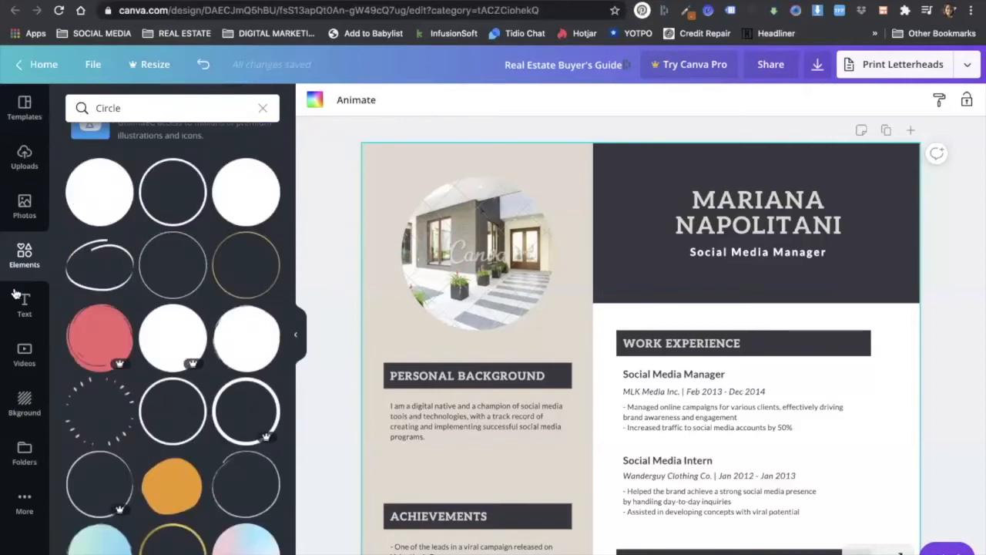
# Look over the text options and browse the ready-made font combinations
pyautogui.click(25, 306)
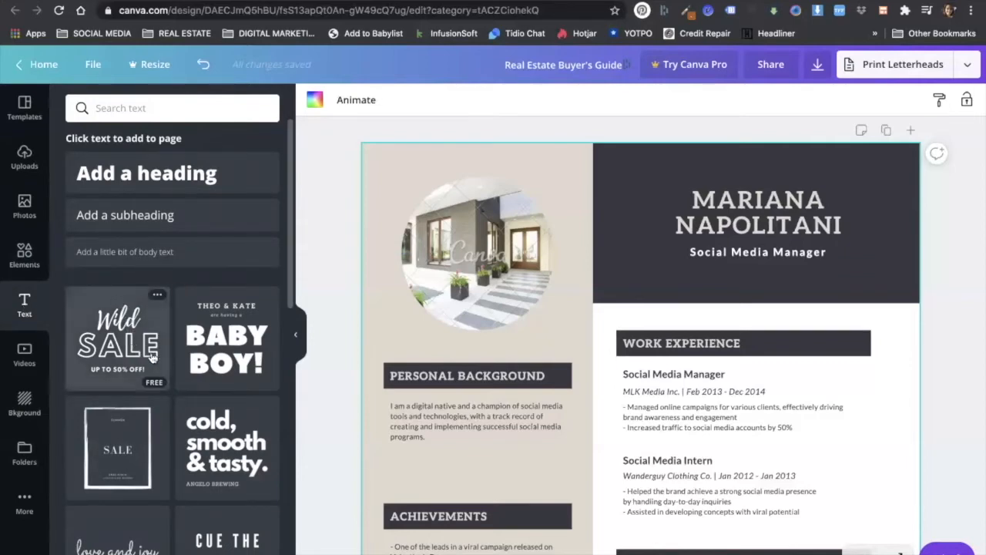
pyautogui.scroll(-1, 218, 327)
pyautogui.scroll(-1, 218, 327)
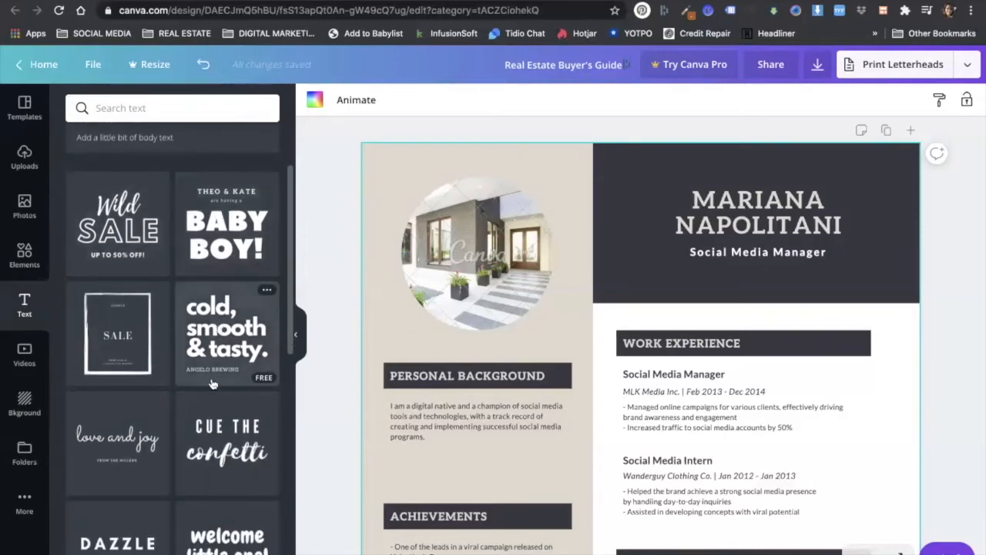
pyautogui.scroll(-1, 219, 445)
pyautogui.scroll(-2, 219, 445)
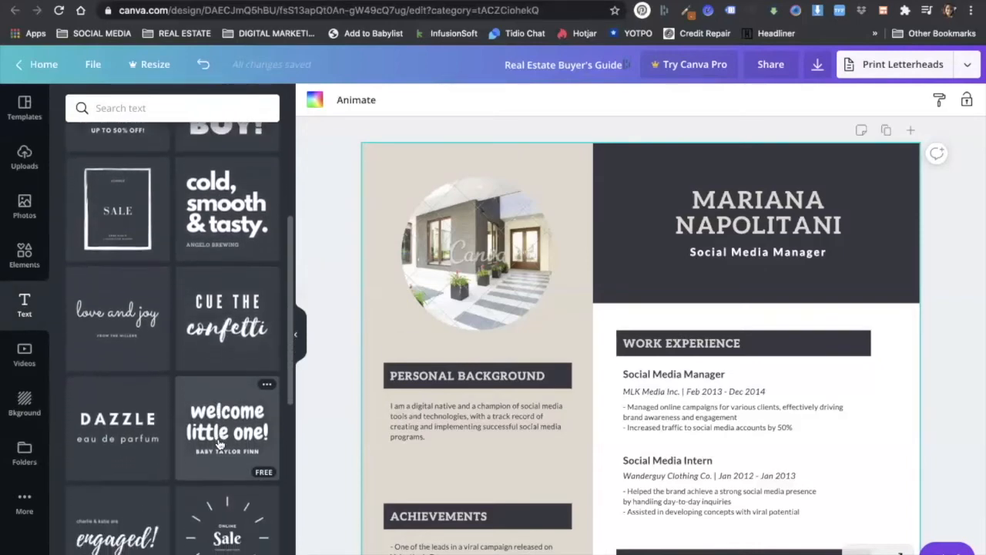
pyautogui.scroll(-1, 219, 445)
pyautogui.scroll(-3, 220, 444)
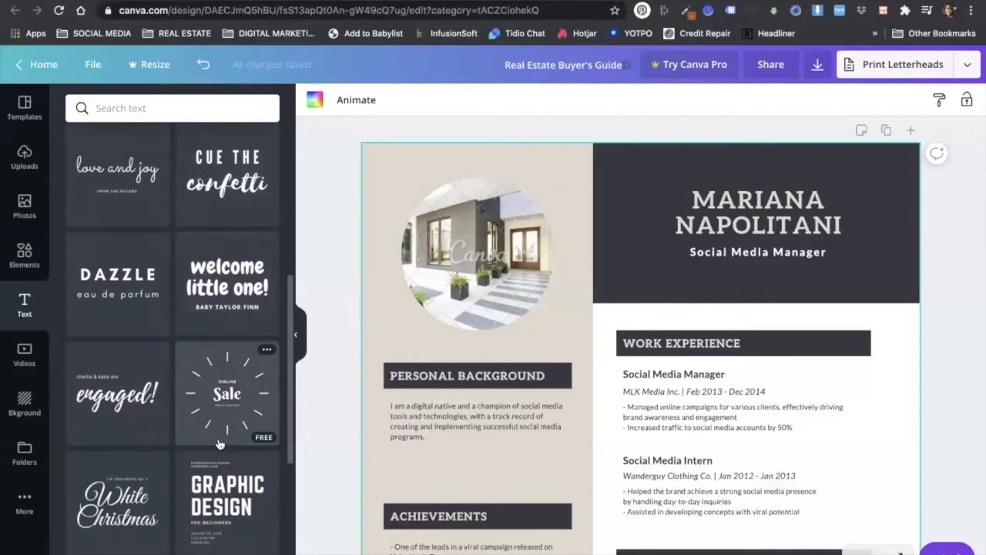
pyautogui.scroll(-1, 220, 444)
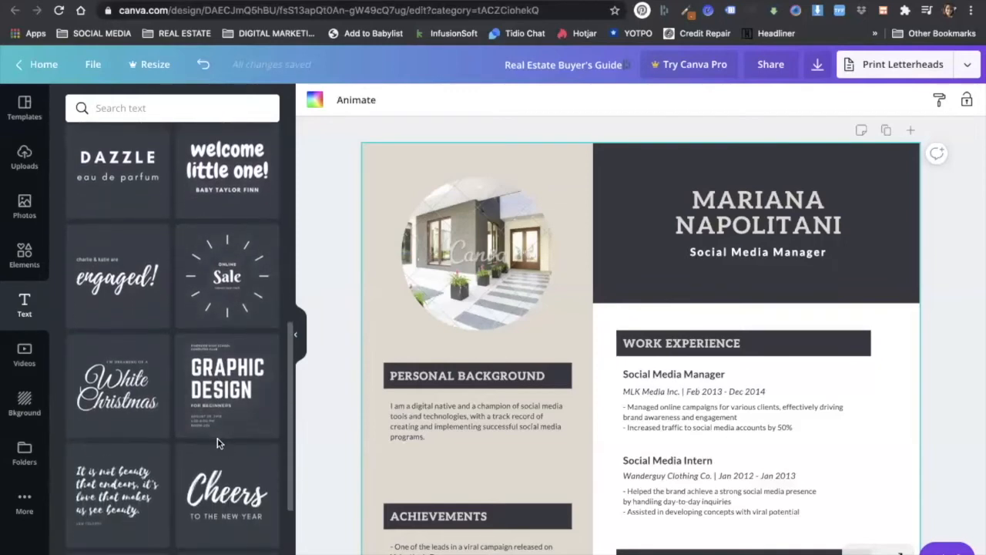
pyautogui.scroll(-2, 218, 443)
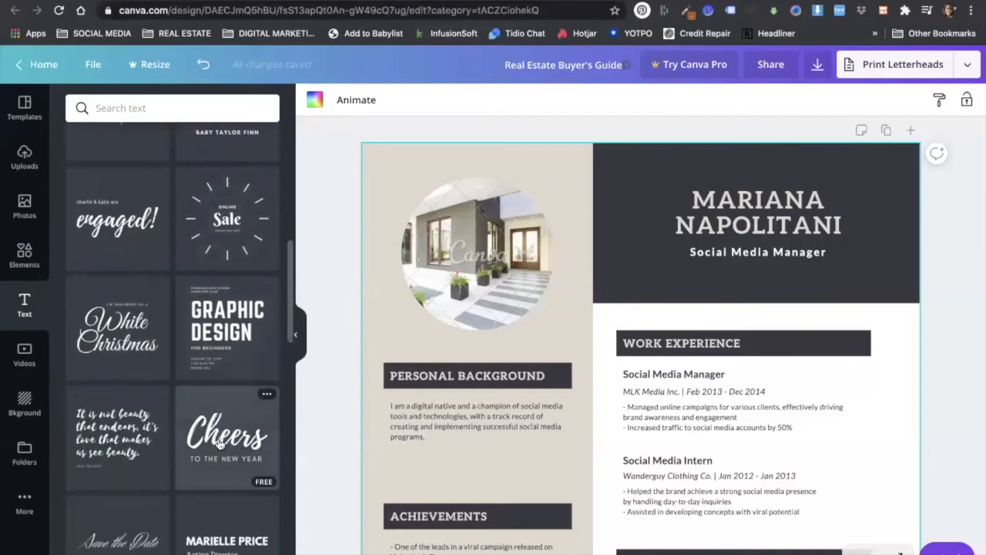
pyautogui.scroll(-2, 219, 445)
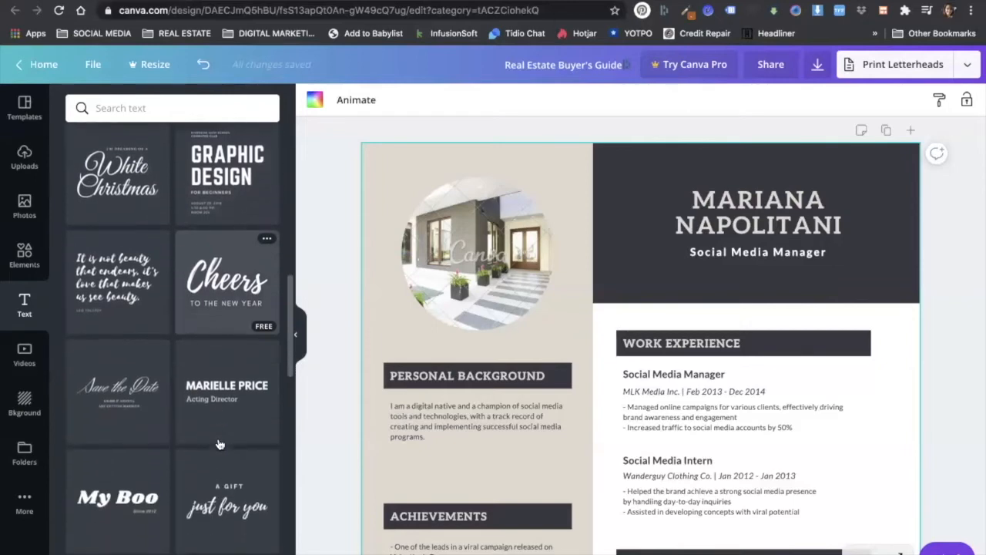
pyautogui.scroll(12, 220, 444)
pyautogui.scroll(1, 218, 444)
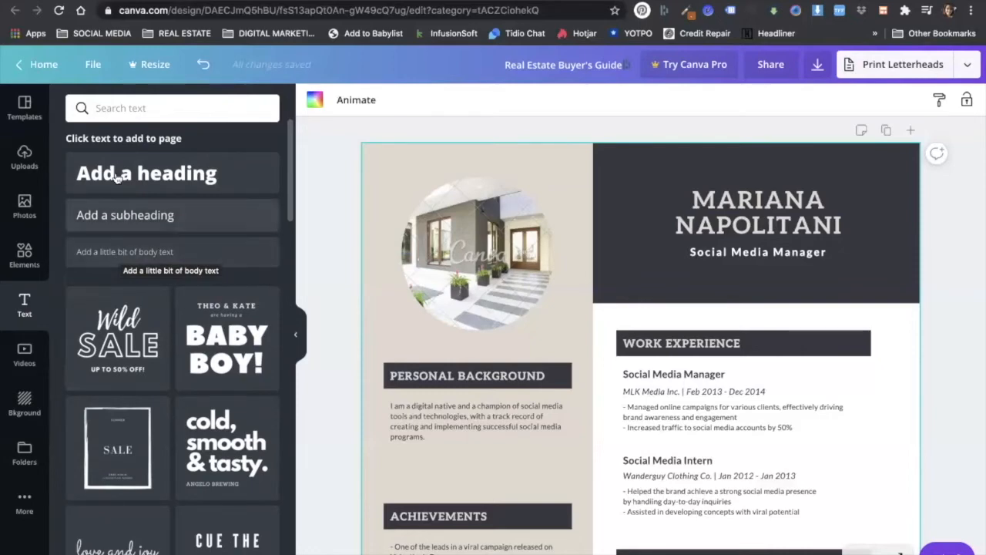
# Try adding a default heading to the page, without keeping it
pyautogui.click(93, 177)
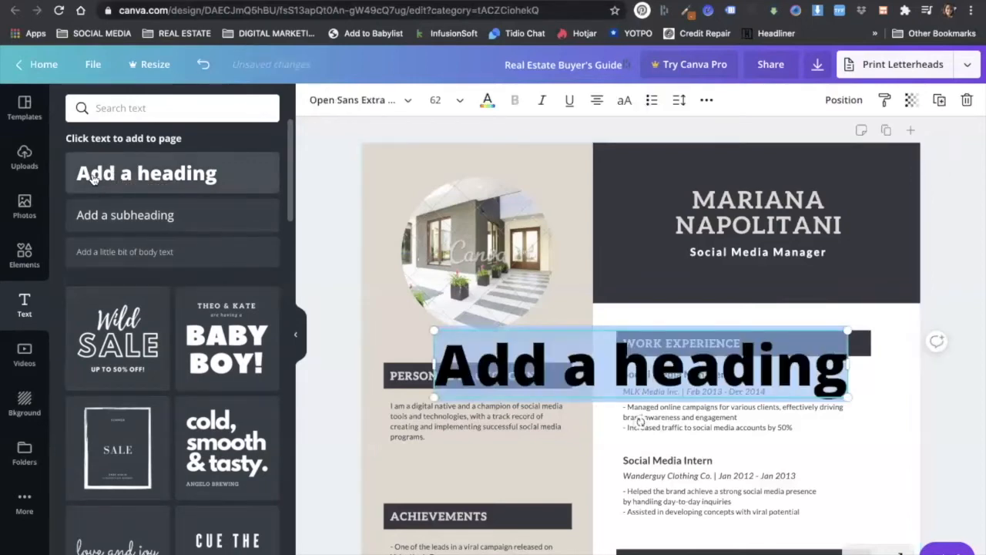
pyautogui.click(578, 429)
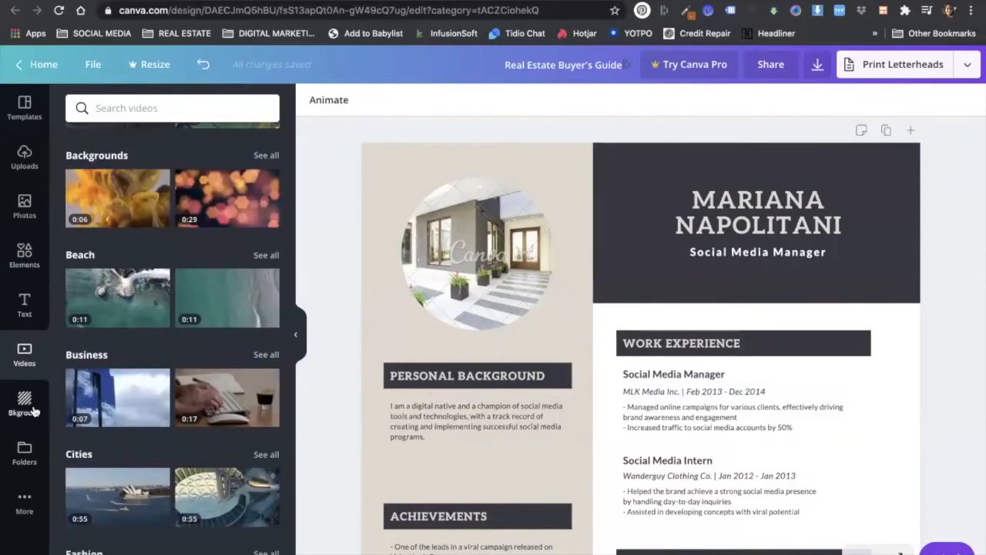
# Browse the background colours and images and apply the plain white background image to the page
pyautogui.click(34, 412)
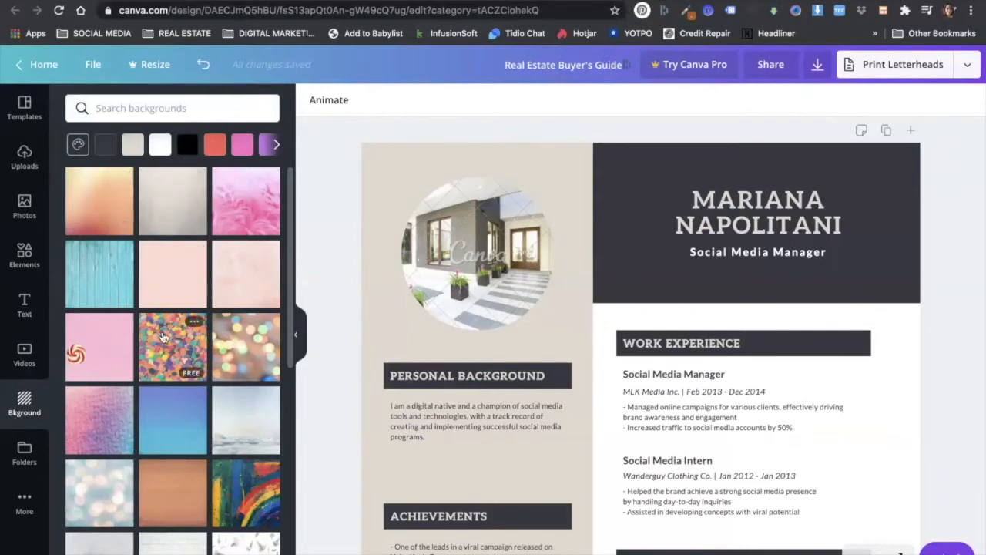
pyautogui.scroll(-3, 163, 336)
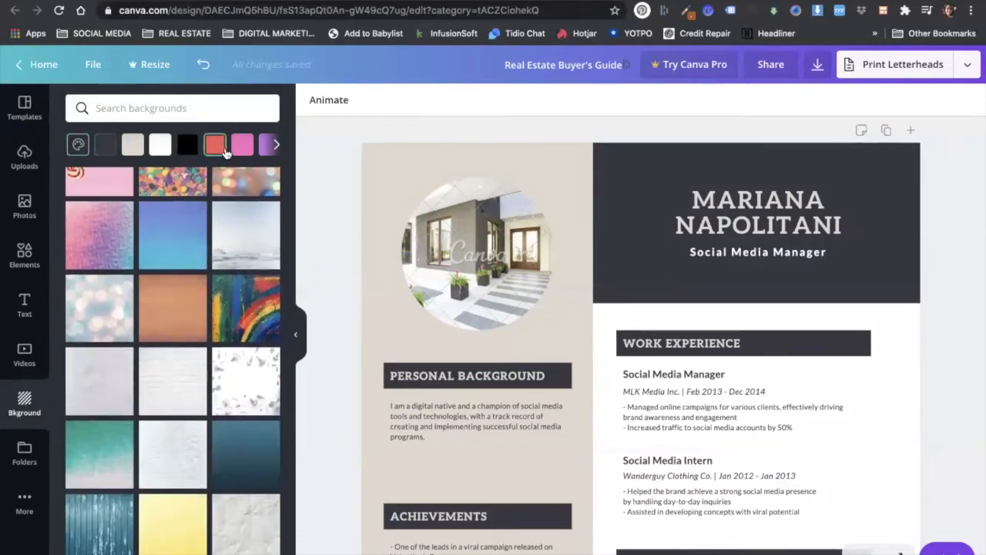
pyautogui.click(277, 145)
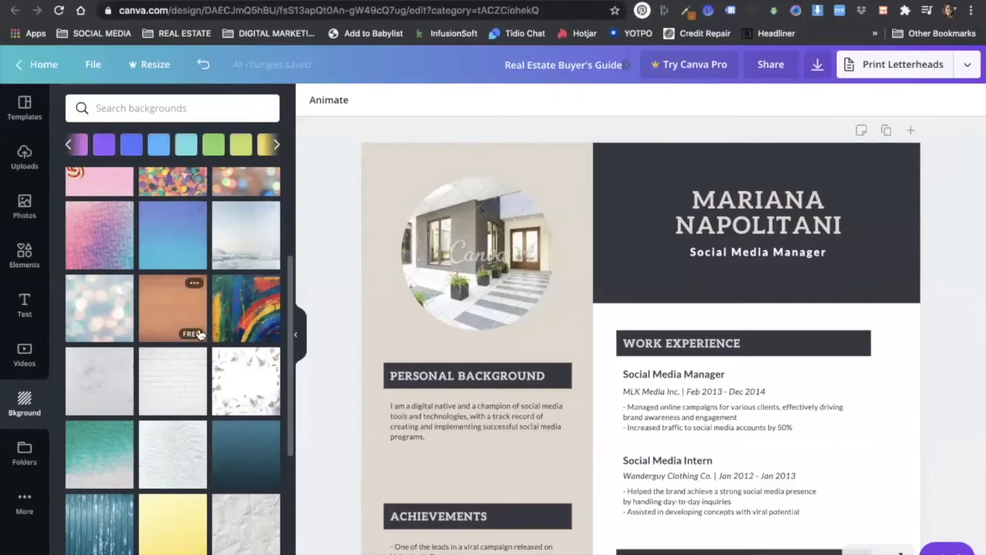
pyautogui.scroll(-2, 199, 334)
pyautogui.scroll(-1, 199, 333)
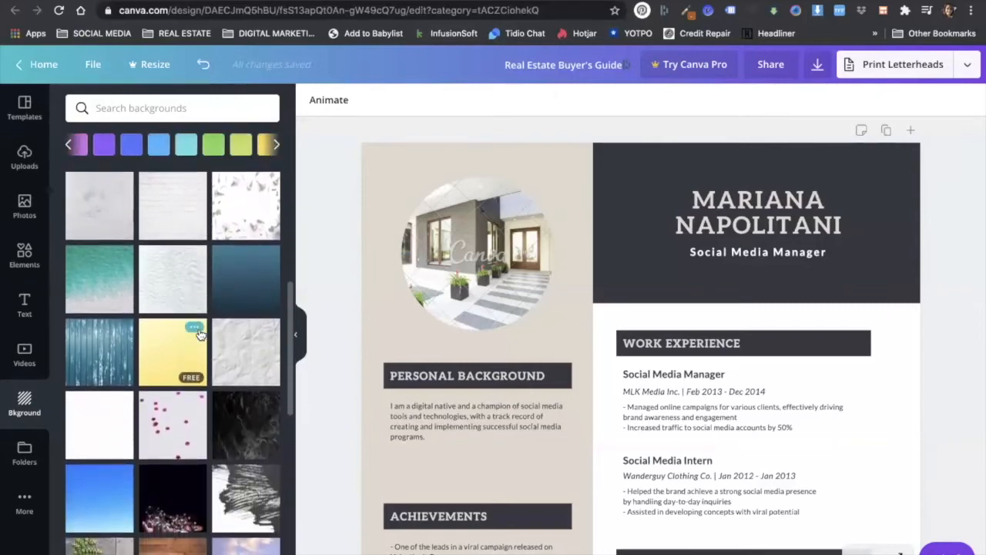
pyautogui.click(90, 432)
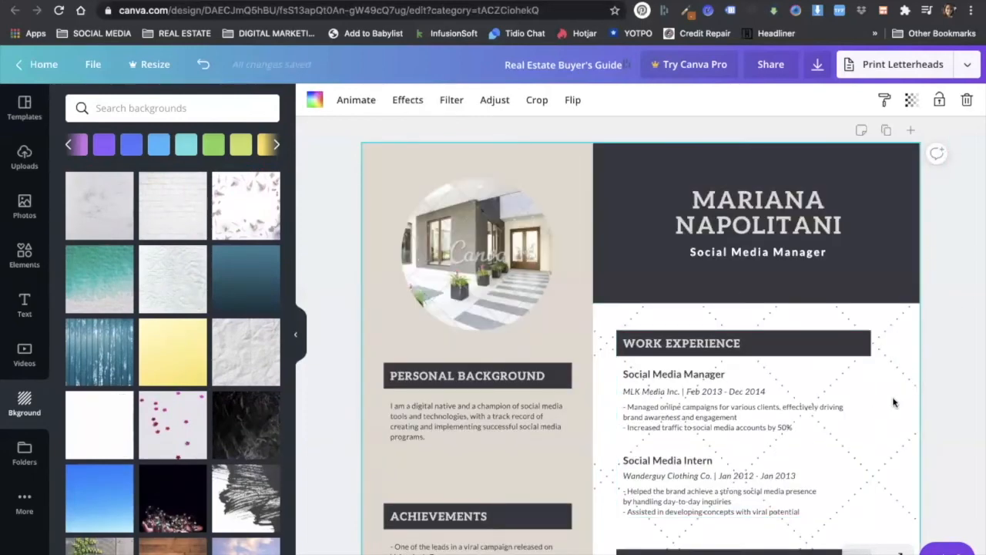
# Browse more background images and replace the page's patterned background with the solid white colour
pyautogui.scroll(-2, 891, 375)
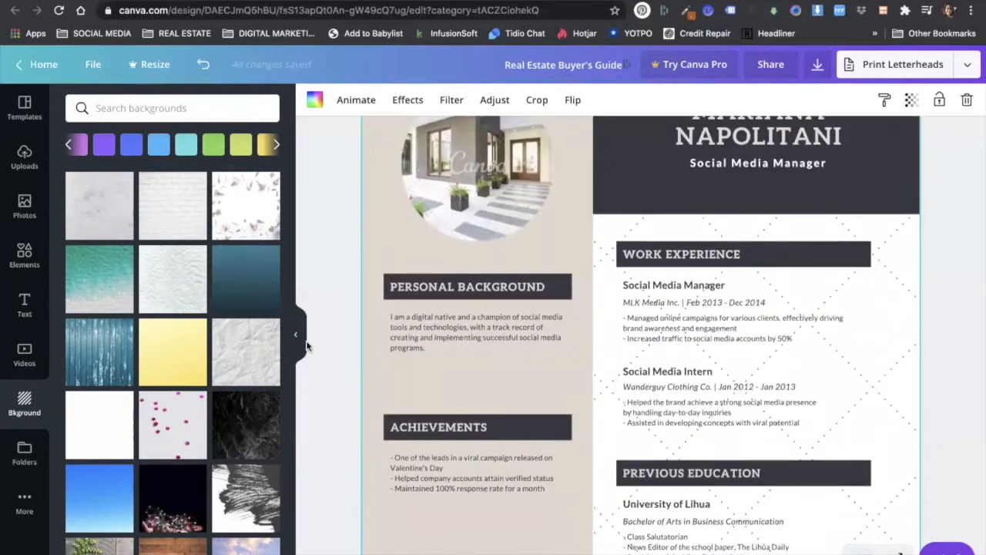
pyautogui.scroll(-5, 262, 333)
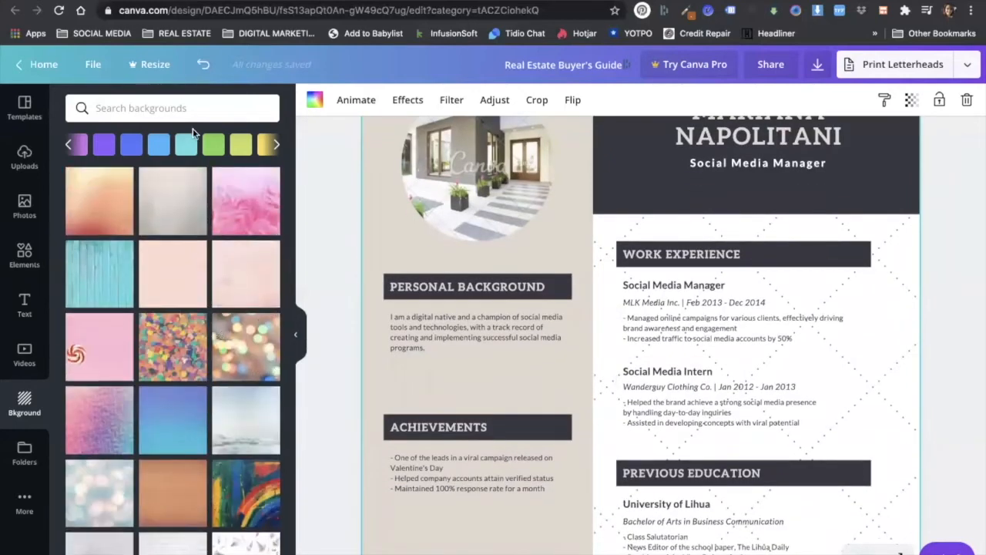
pyautogui.click(69, 144)
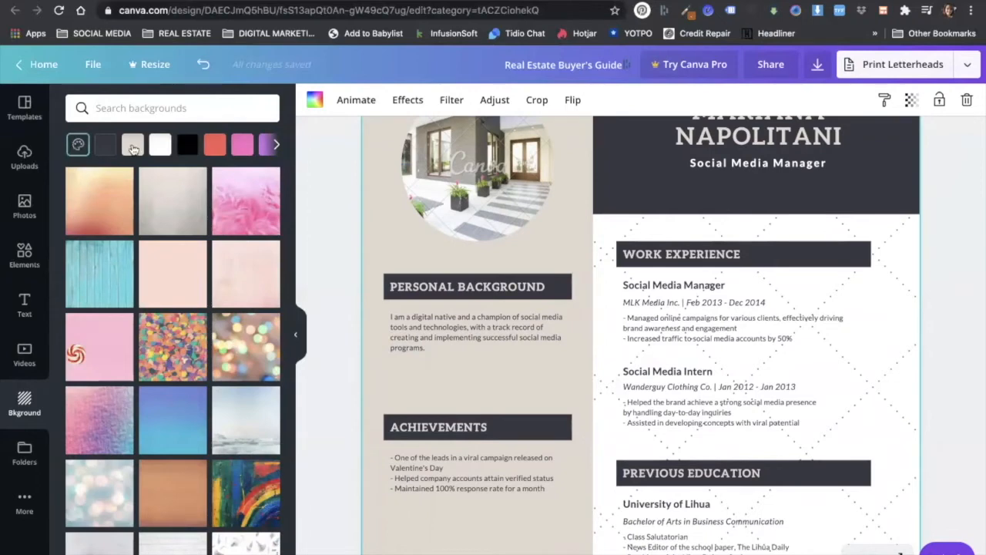
pyautogui.click(159, 147)
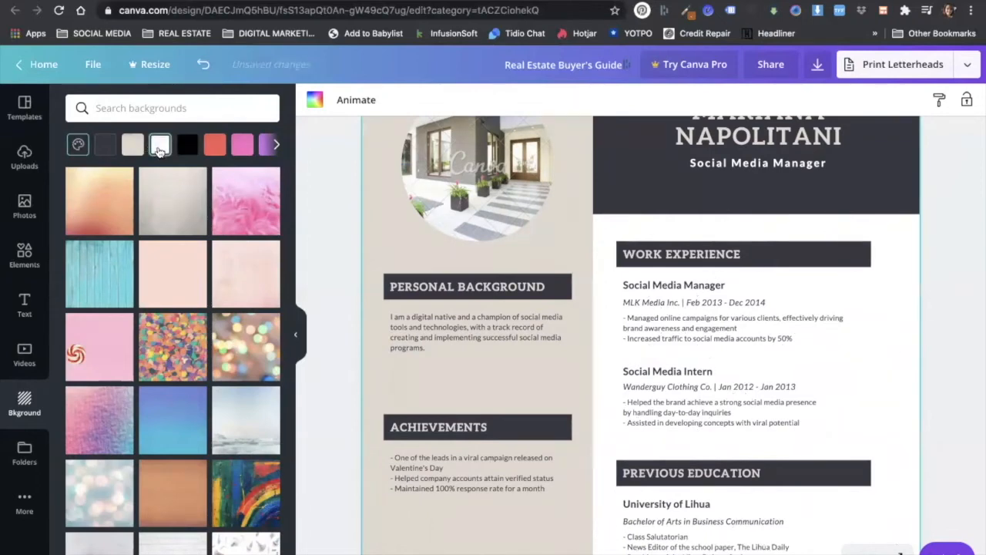
# Look over the additional Canva content and the apps and integrations, closing the side panel when done
pyautogui.click(28, 456)
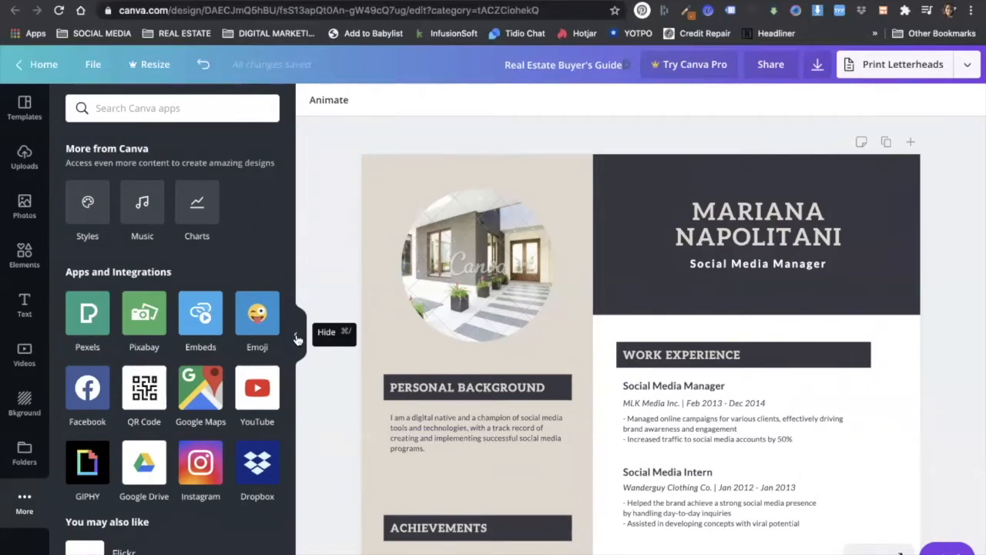
pyautogui.click(297, 339)
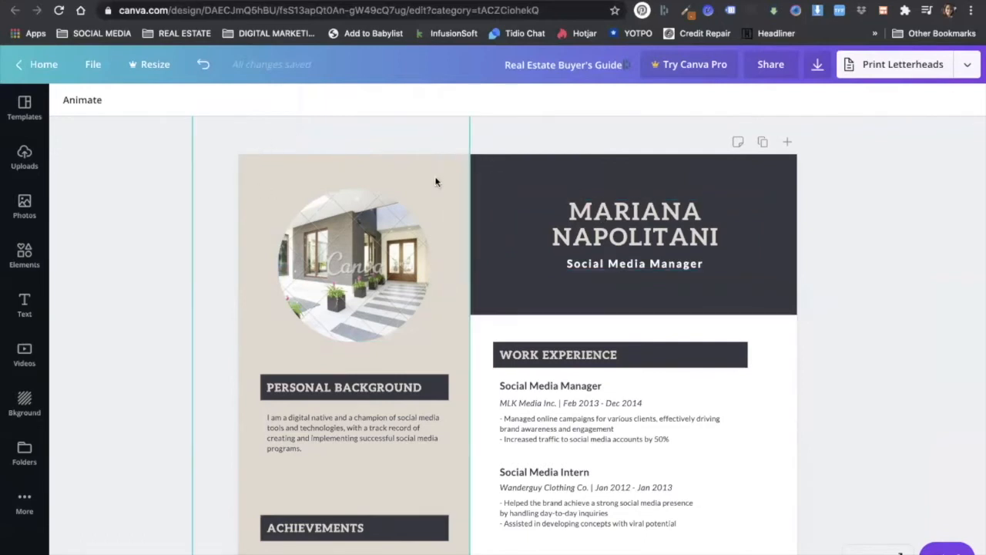
# Recolour the dark header rectangle behind the name with the custom teal #207c89
pyautogui.click(522, 183)
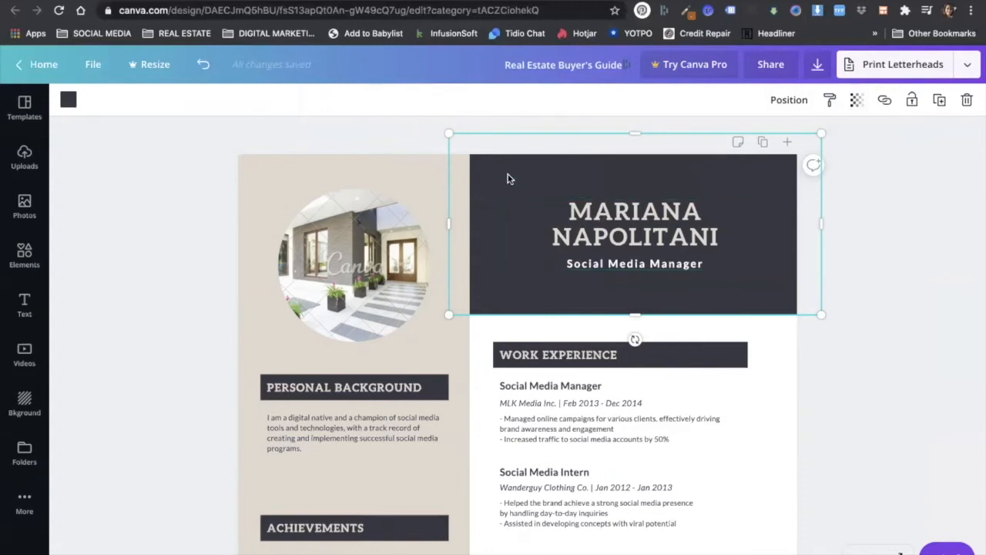
pyautogui.click(68, 103)
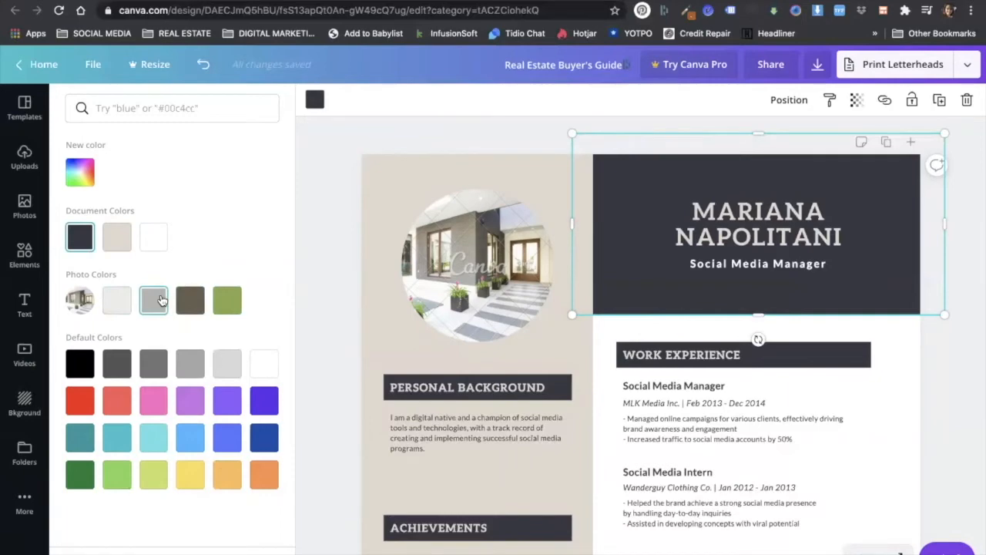
pyautogui.click(80, 178)
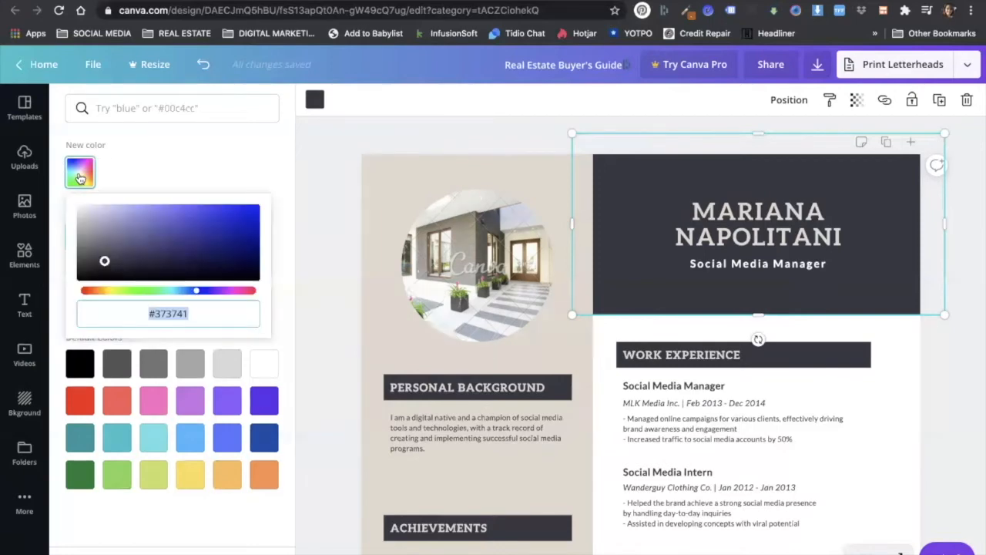
pyautogui.moveTo(105, 263); pyautogui.dragTo(218, 242)
pyautogui.moveTo(197, 291); pyautogui.dragTo(171, 298)
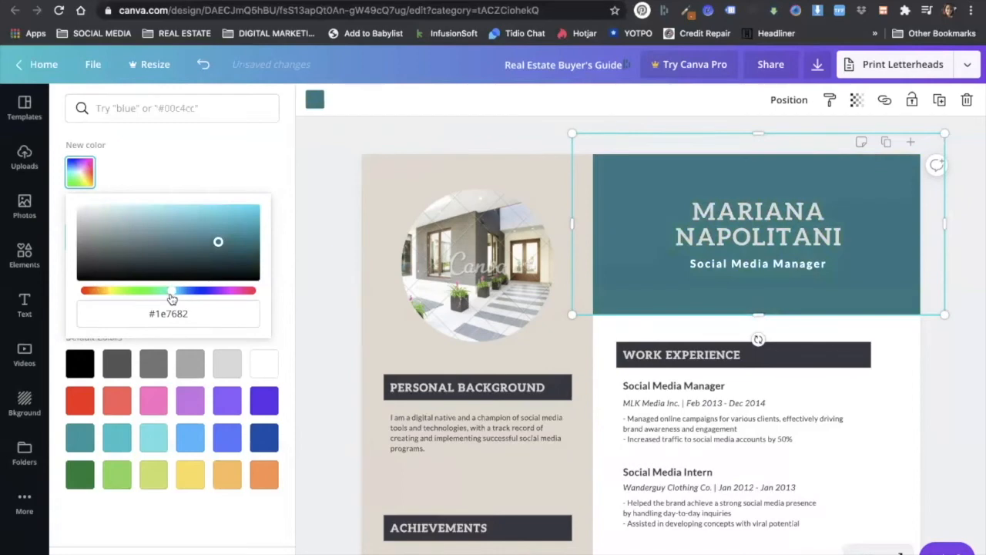
pyautogui.click(218, 242)
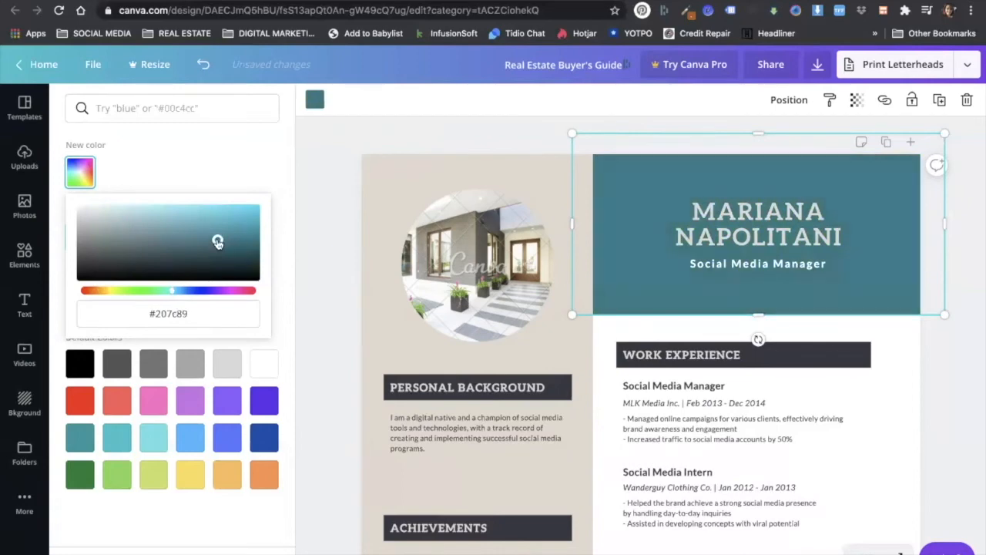
pyautogui.click(314, 189)
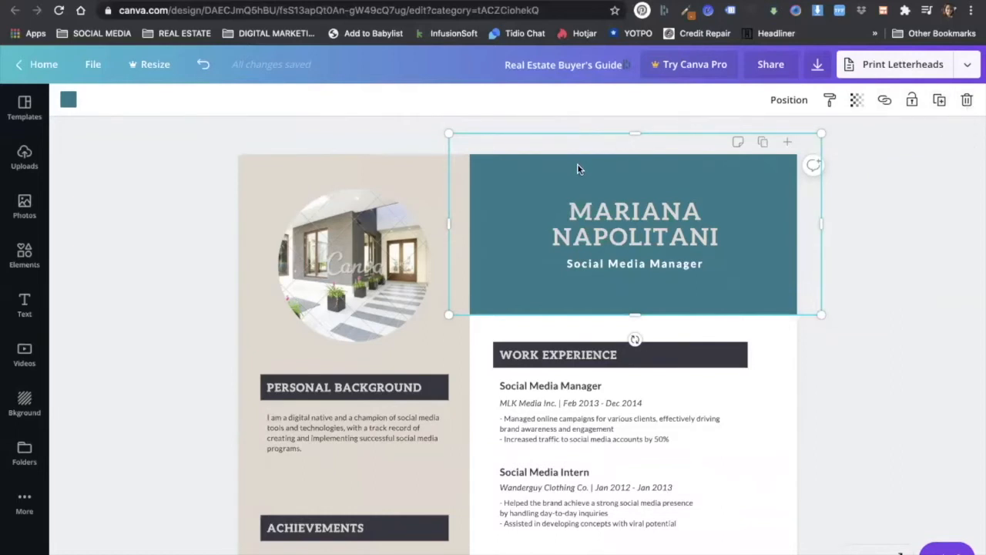
# Move the teal rectangle down over the Work Experience heading and bring it in front of all other elements
pyautogui.moveTo(585, 174); pyautogui.dragTo(521, 298)
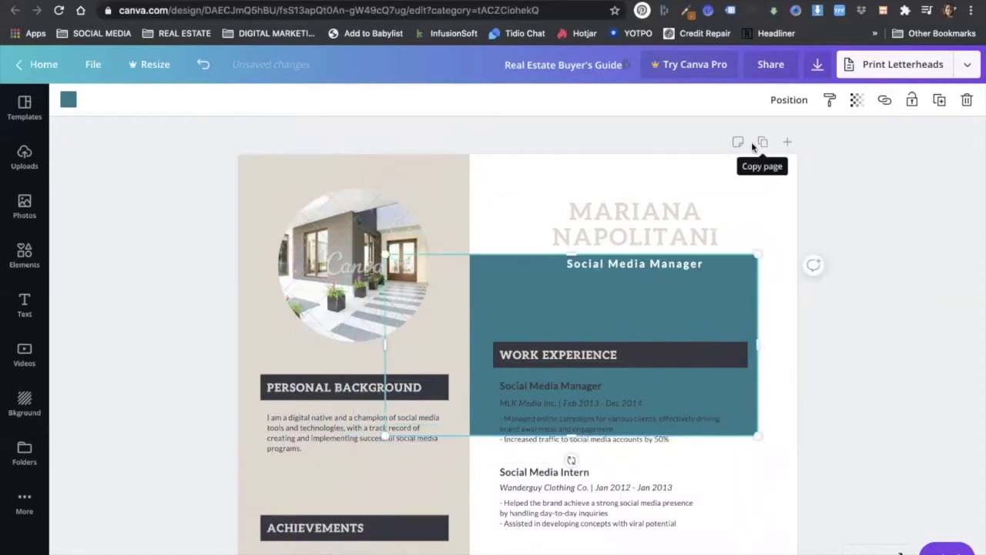
pyautogui.click(787, 108)
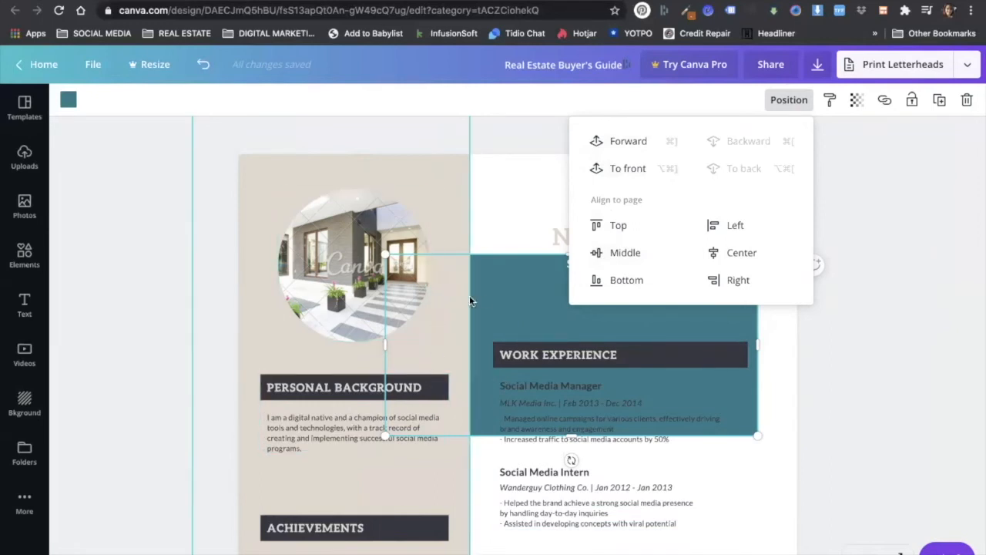
pyautogui.click(628, 141)
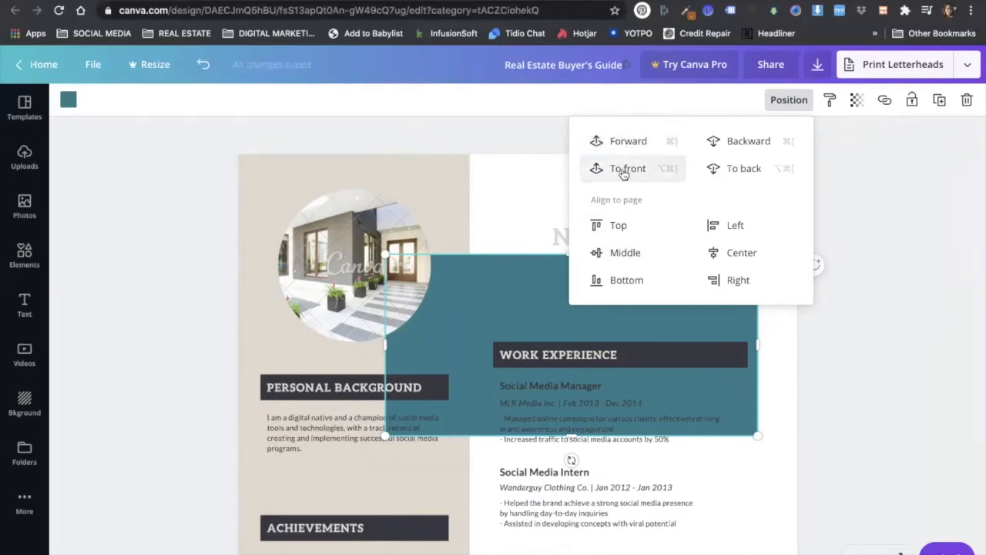
pyautogui.click(617, 176)
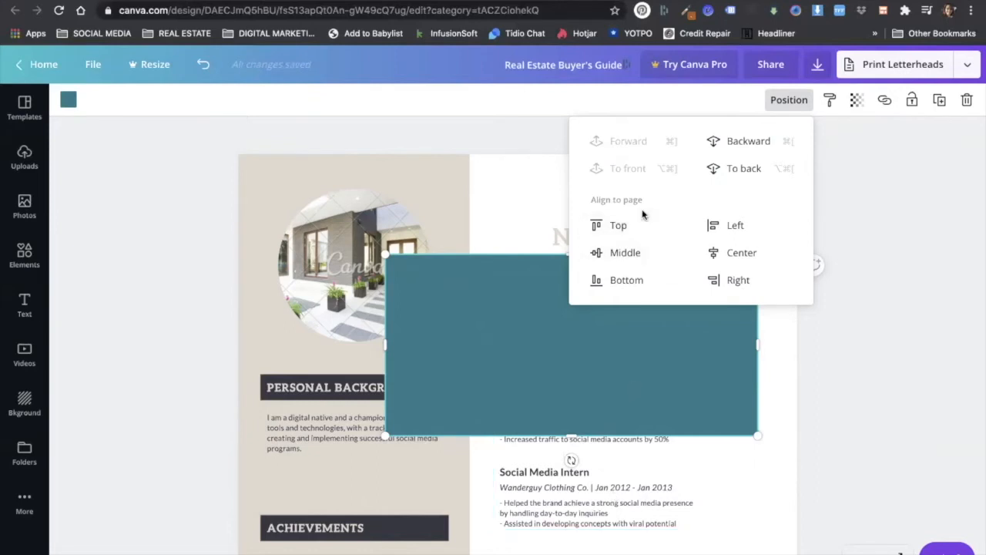
# Try the page alignments on the teal rectangle, leaving it aligned to the page's top and horizontal centre
pyautogui.click(742, 255)
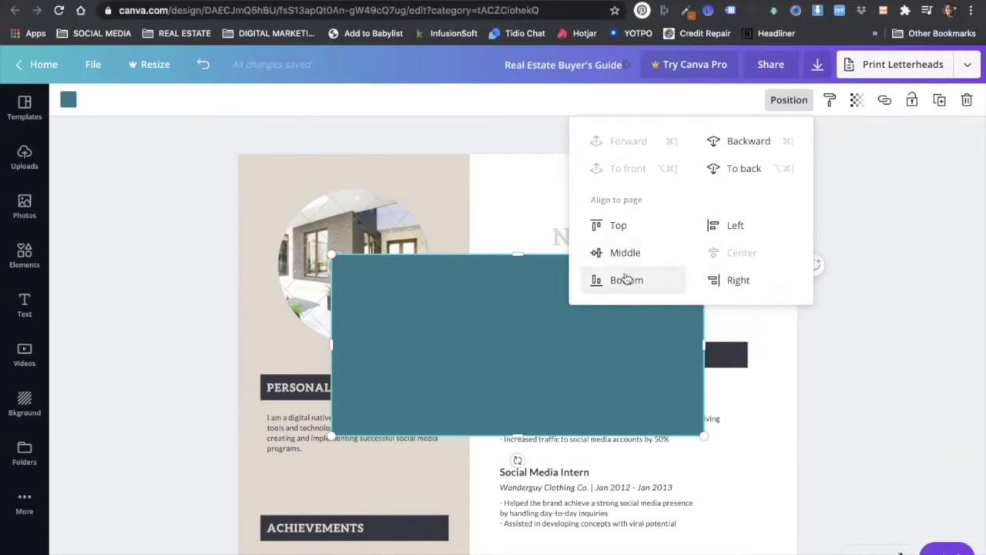
pyautogui.click(622, 226)
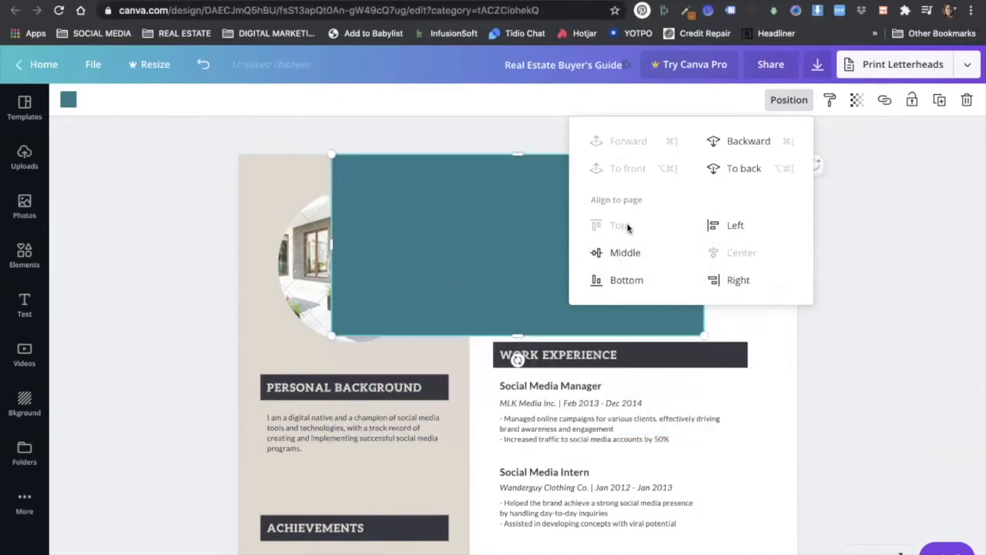
pyautogui.click(716, 282)
pyautogui.click(728, 229)
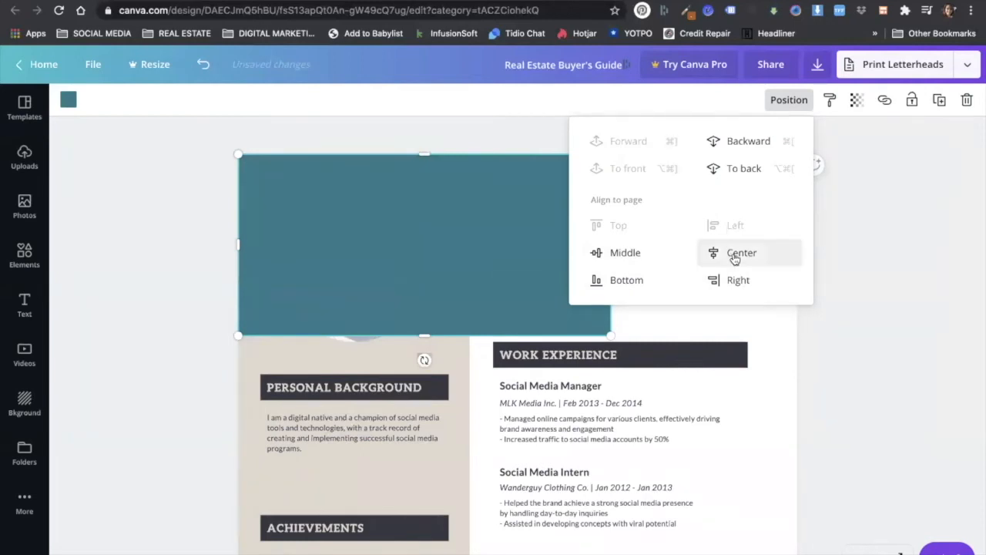
pyautogui.click(732, 257)
pyautogui.click(517, 198)
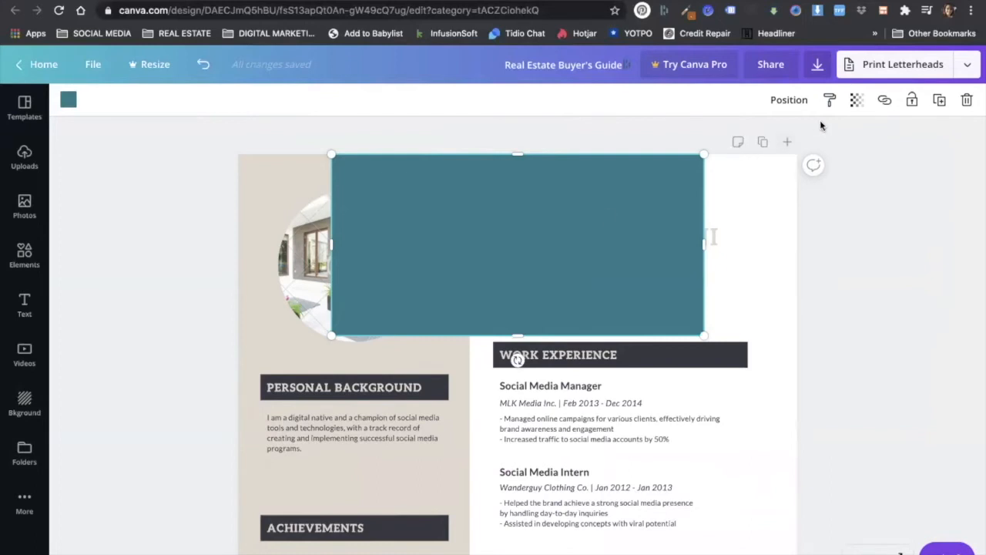
# Set the teal rectangle's transparency to 40
pyautogui.click(857, 101)
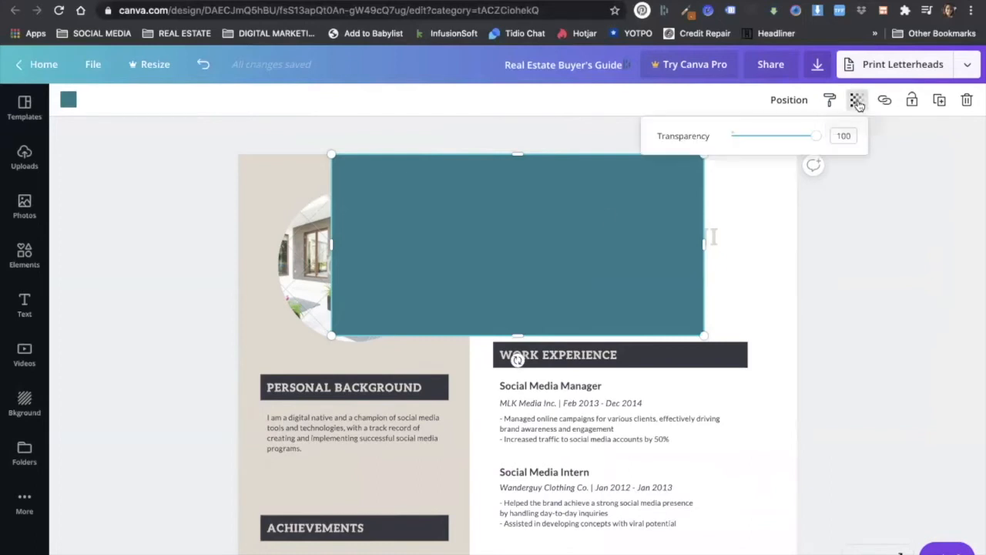
pyautogui.moveTo(816, 139); pyautogui.dragTo(766, 142)
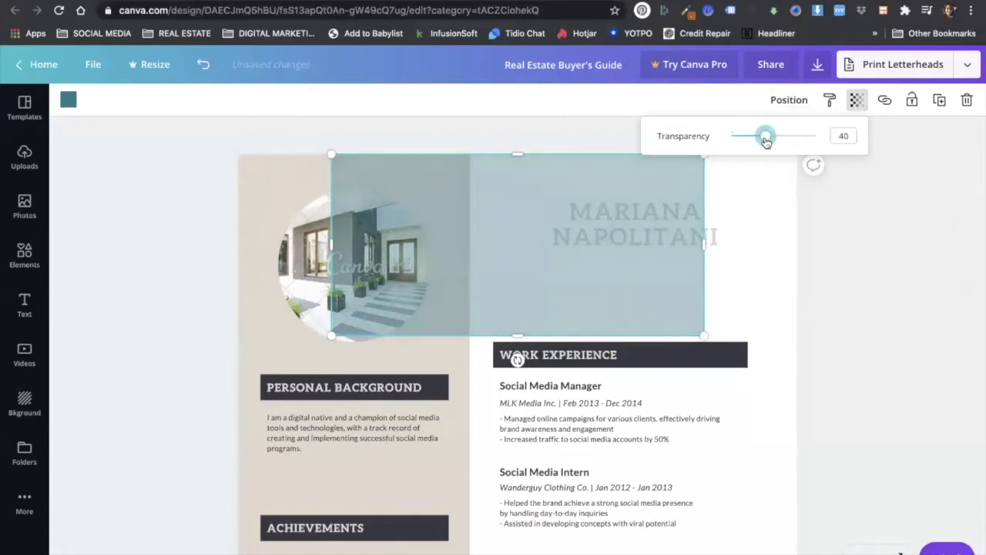
pyautogui.click(616, 229)
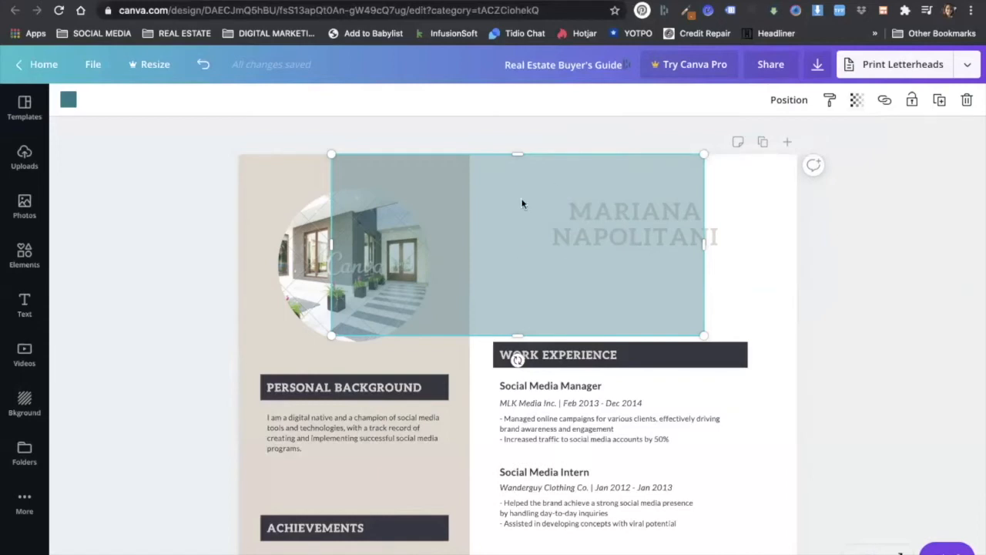
# Move and resize the translucent rectangle until it covers just the circular house photo above Personal Background
pyautogui.moveTo(538, 198); pyautogui.dragTo(563, 198)
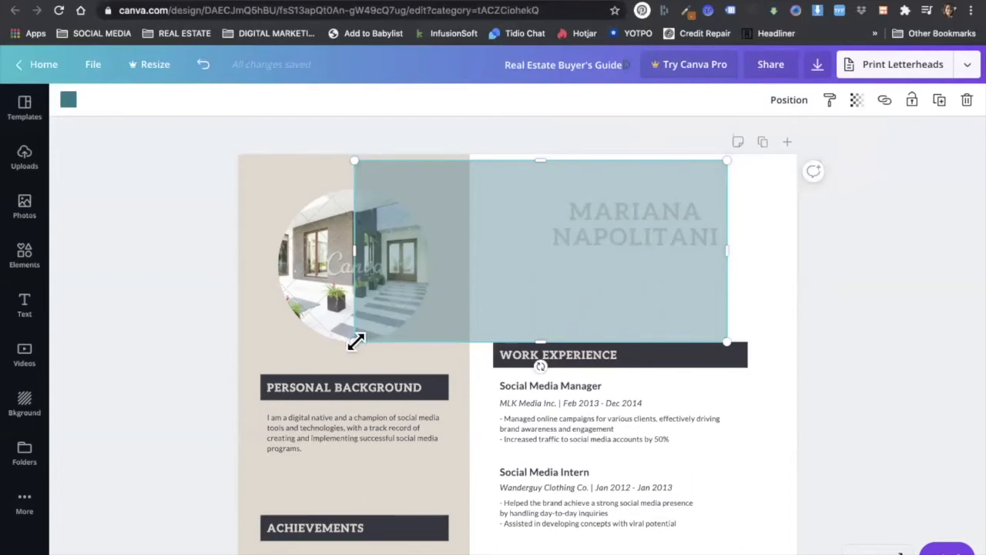
pyautogui.moveTo(355, 342); pyautogui.dragTo(255, 371)
pyautogui.moveTo(724, 363); pyautogui.dragTo(450, 353)
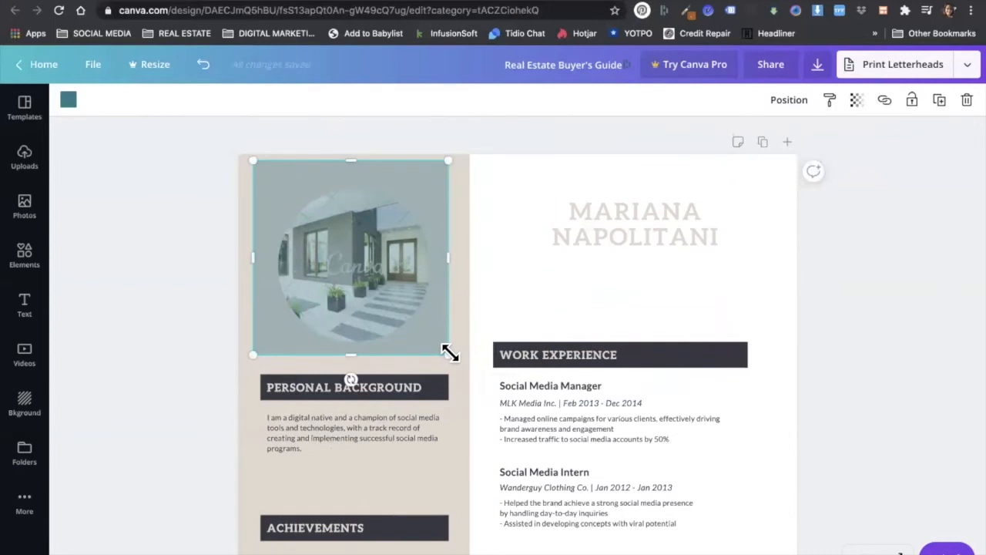
pyautogui.moveTo(450, 353); pyautogui.dragTo(759, 370)
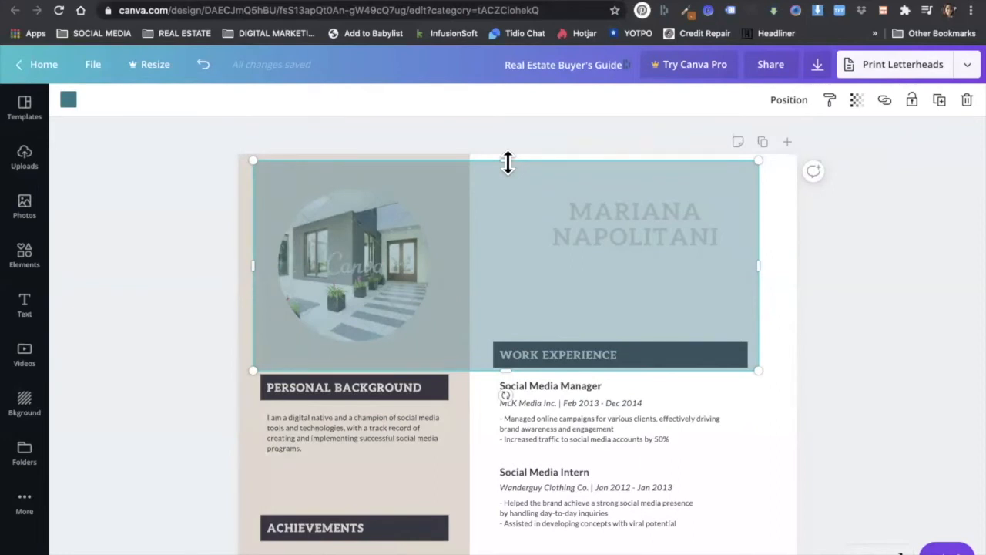
pyautogui.moveTo(505, 161)
pyautogui.mouseDown()
pyautogui.moveTo(498, 266)
pyautogui.moveTo(510, 161)
pyautogui.mouseUp()
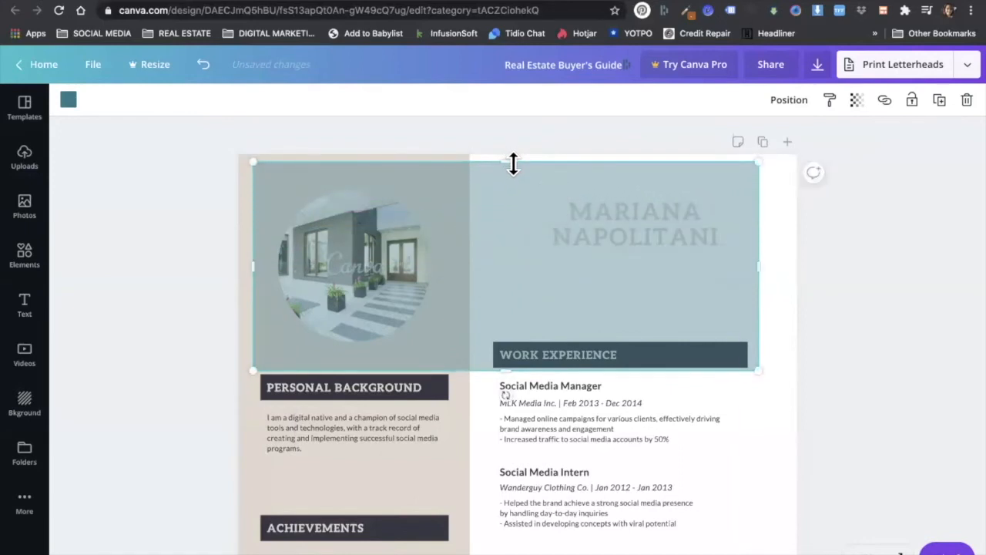
pyautogui.moveTo(761, 265); pyautogui.dragTo(459, 275)
pyautogui.moveTo(461, 370)
pyautogui.mouseDown()
pyautogui.moveTo(462, 359)
pyautogui.moveTo(406, 312)
pyautogui.moveTo(286, 238)
pyautogui.moveTo(570, 440)
pyautogui.moveTo(431, 332)
pyautogui.moveTo(455, 356)
pyautogui.mouseUp()
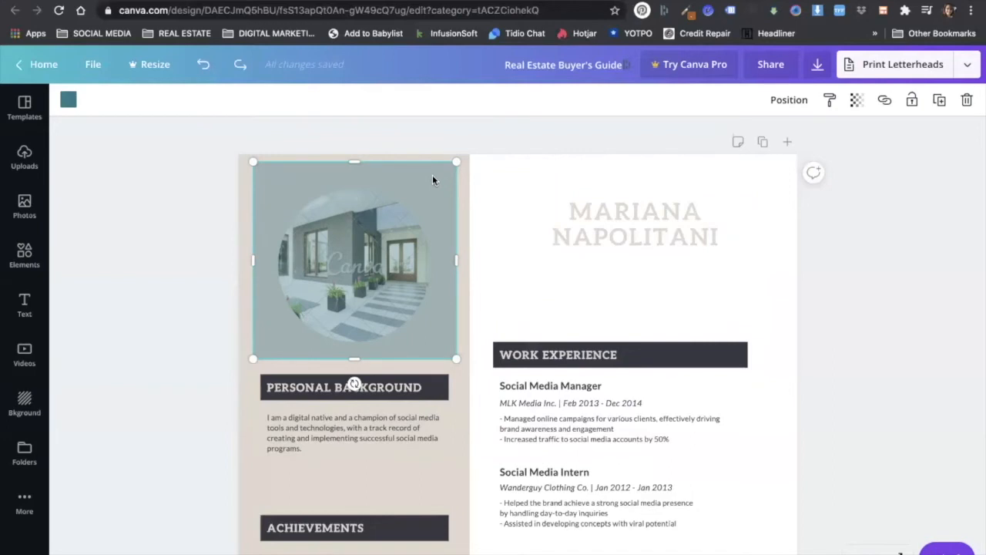
# Delete the translucent teal rectangle over the house photo
pyautogui.click(432, 180)
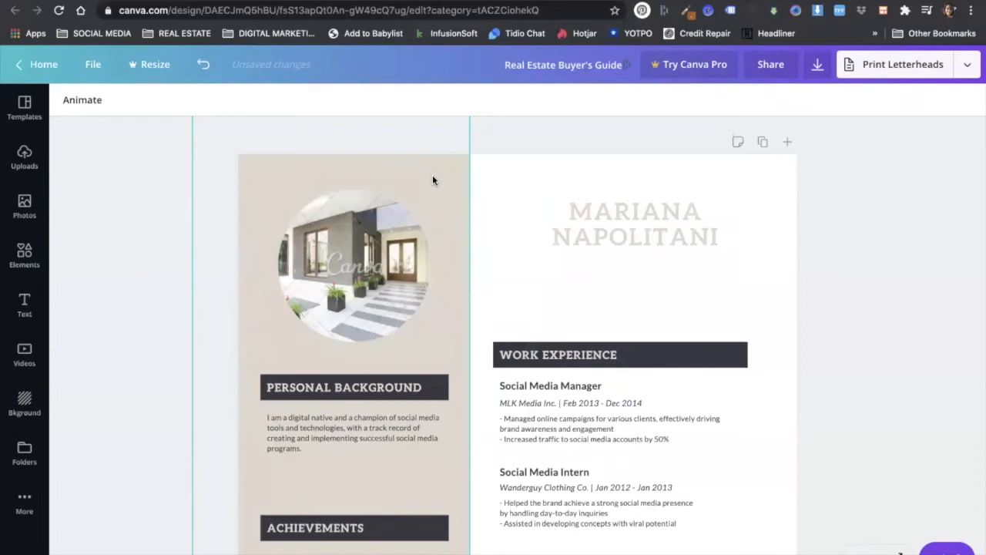
# Browse the available fonts for the name heading and set its font size to 16
pyautogui.click(654, 229)
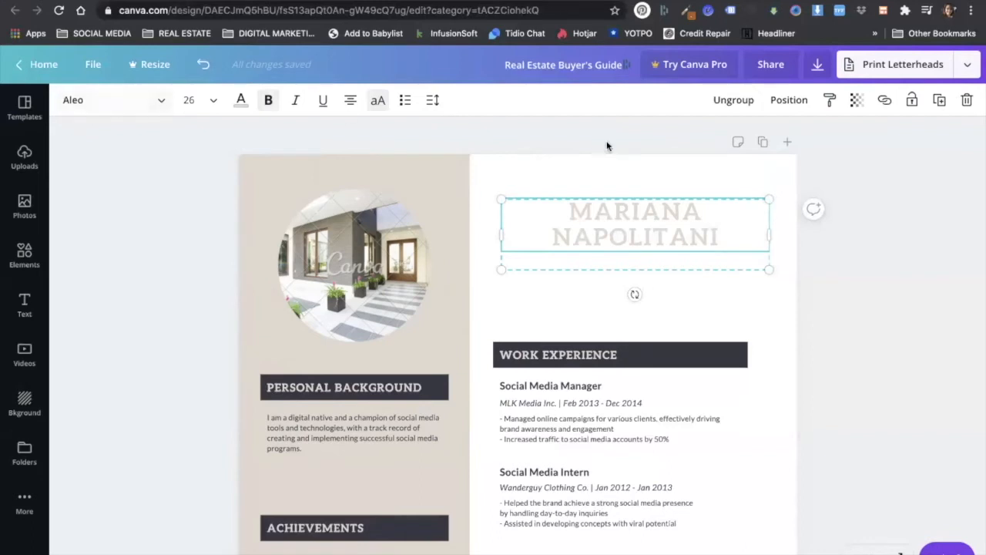
pyautogui.click(115, 108)
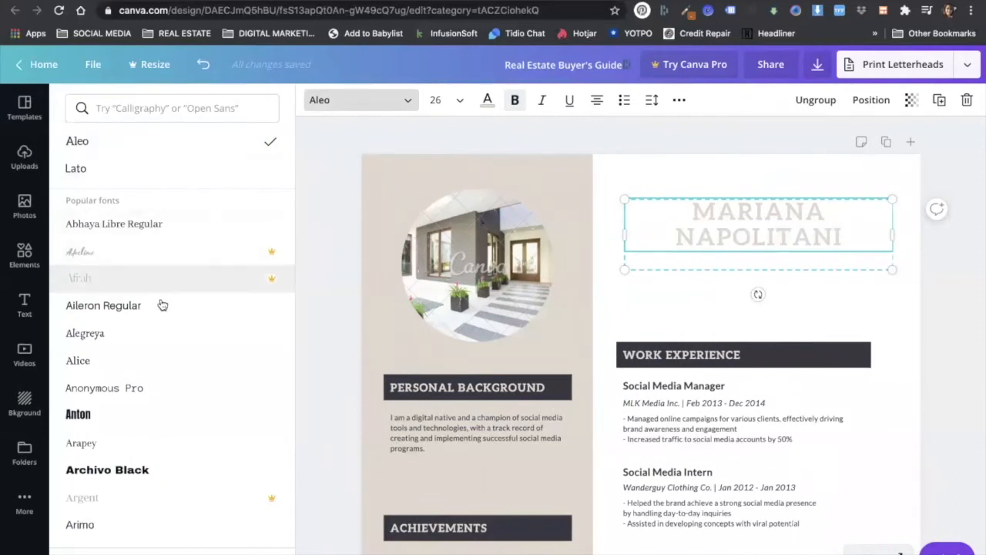
pyautogui.scroll(-2, 167, 313)
pyautogui.scroll(-7, 167, 314)
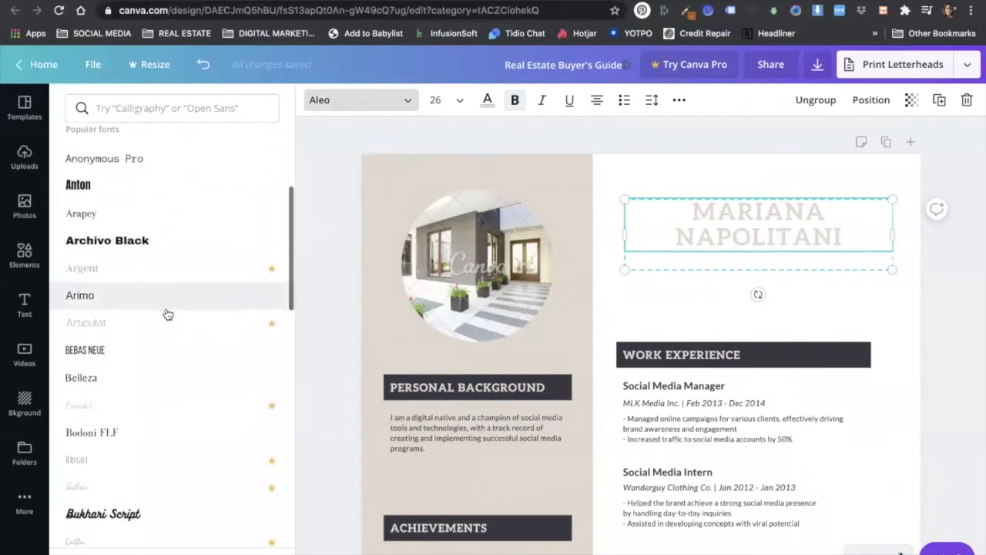
pyautogui.scroll(-1, 166, 312)
pyautogui.scroll(2, 165, 312)
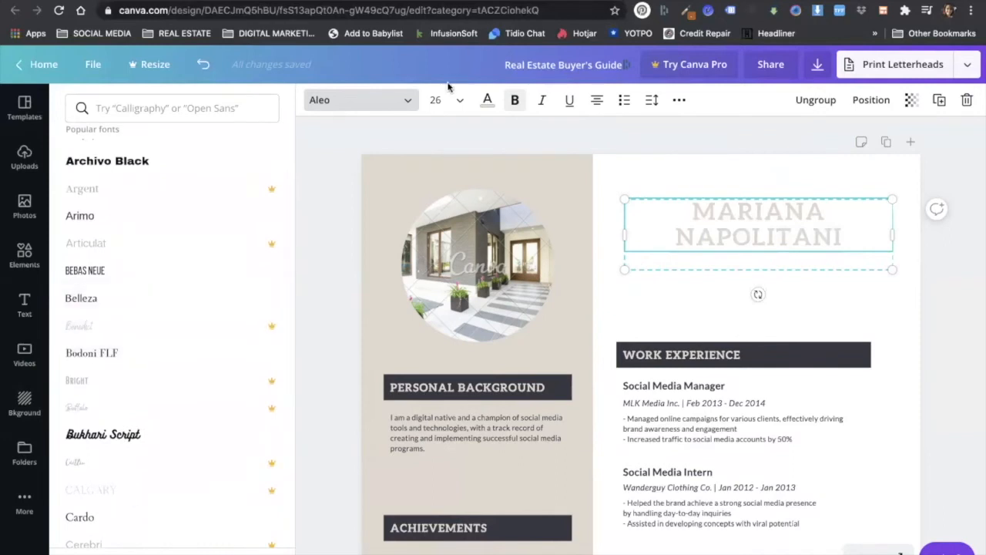
pyautogui.click(457, 103)
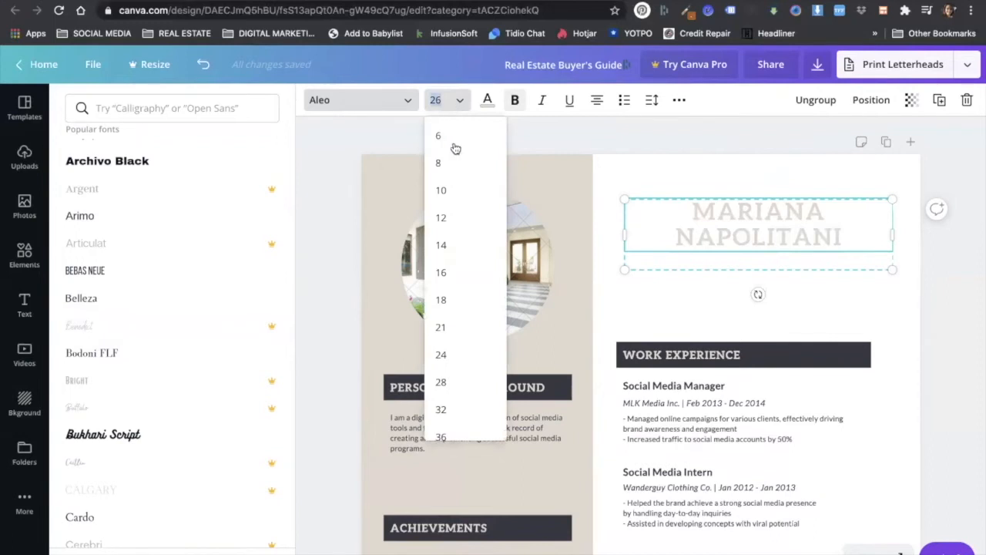
pyautogui.click(445, 274)
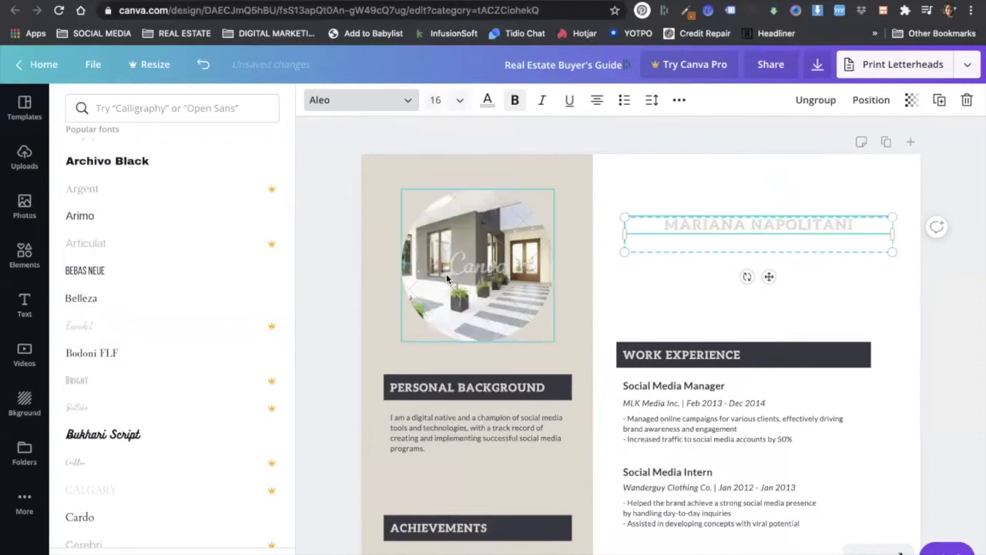
# Recolor the name heading with the green sampled from the house photo and remove its bold formatting
pyautogui.click(487, 101)
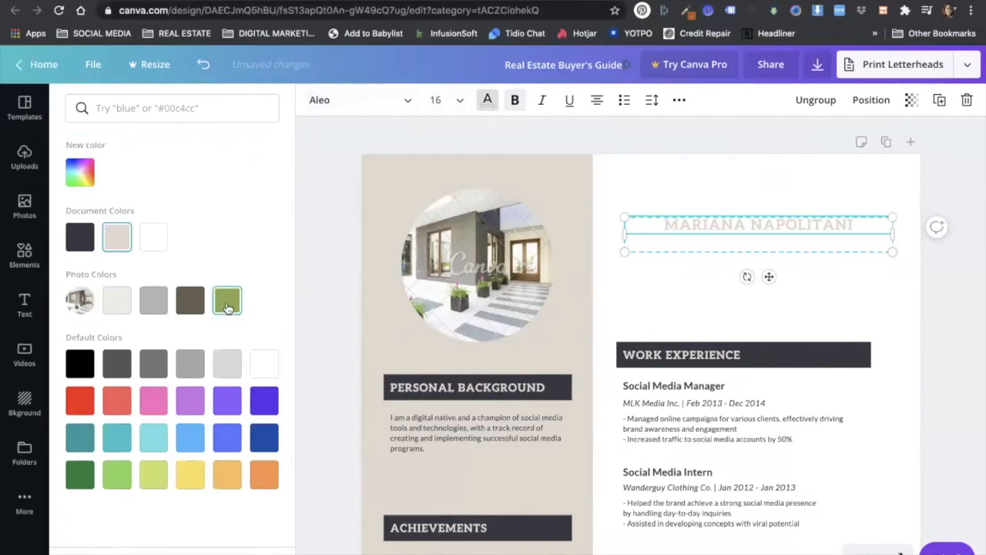
pyautogui.click(227, 300)
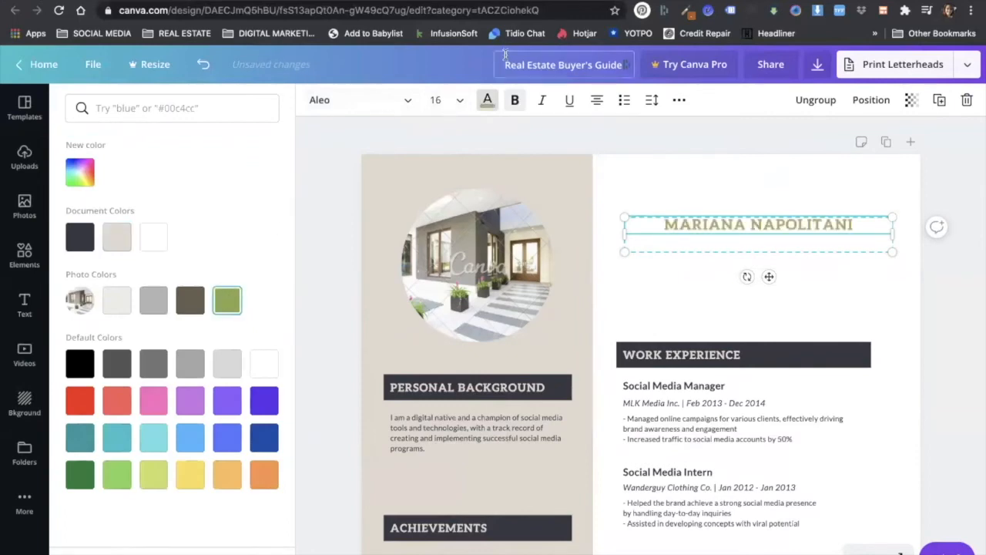
pyautogui.click(515, 101)
# Try italic and underline formatting on the name heading, and switch both off again
pyautogui.click(541, 100)
pyautogui.click(569, 102)
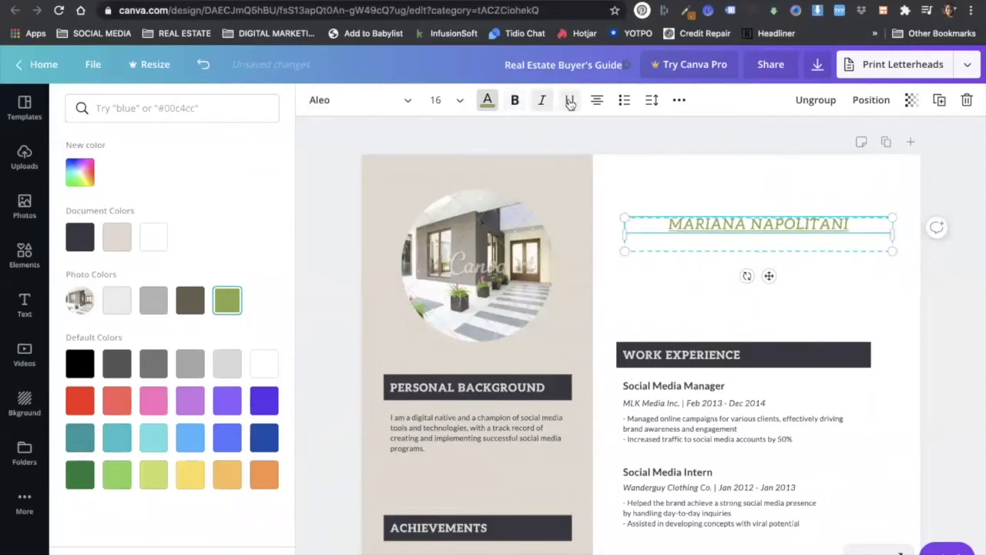
pyautogui.click(569, 102)
pyautogui.click(543, 102)
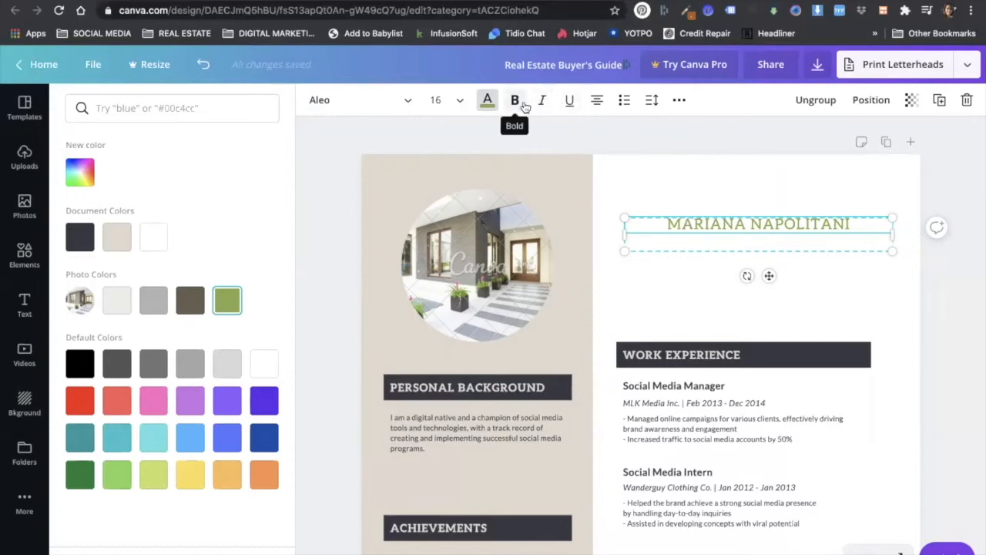
# Cycle the name heading's alignment through left and right and back to centered
pyautogui.click(596, 104)
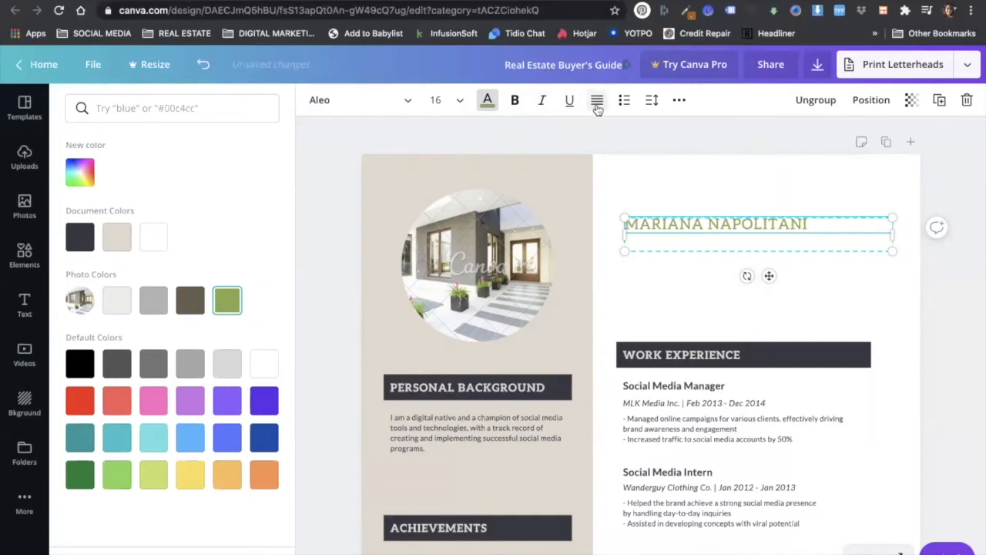
pyautogui.click(597, 105)
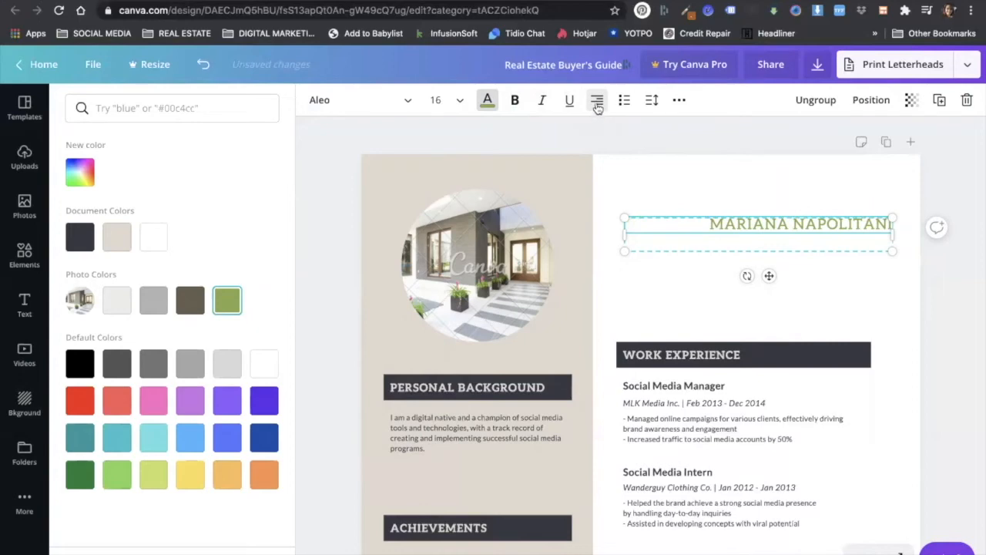
pyautogui.click(597, 105)
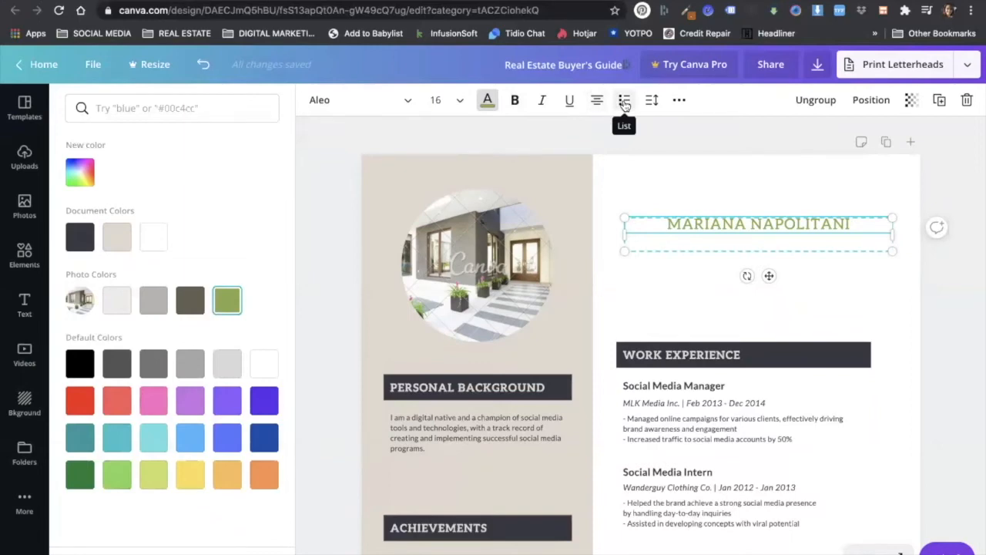
# Cycle the name heading through the list styles and back to plain text
pyautogui.click(624, 102)
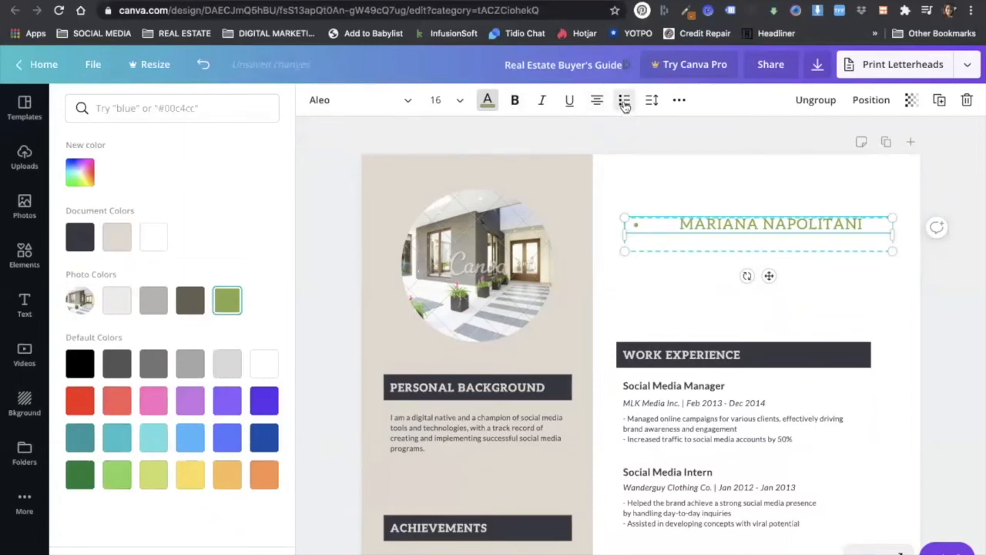
pyautogui.click(624, 102)
pyautogui.click(624, 103)
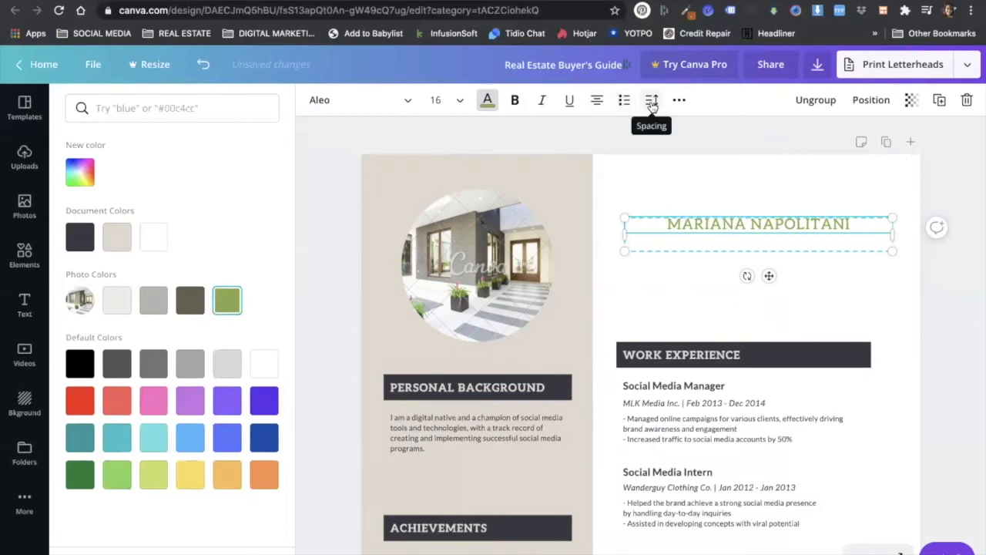
# Increase the letter spacing and line height of the paragraph under Personal Background
pyautogui.click(652, 106)
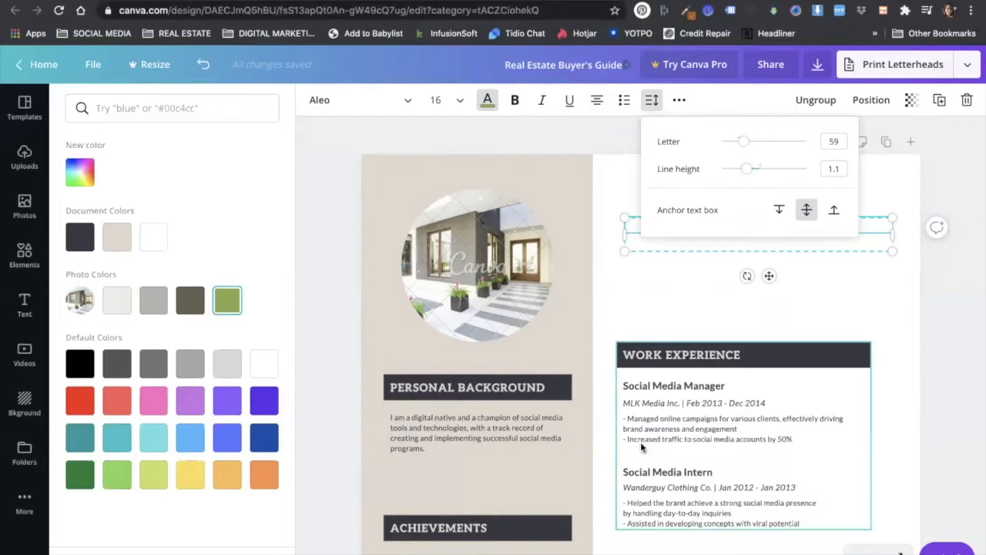
pyautogui.click(668, 402)
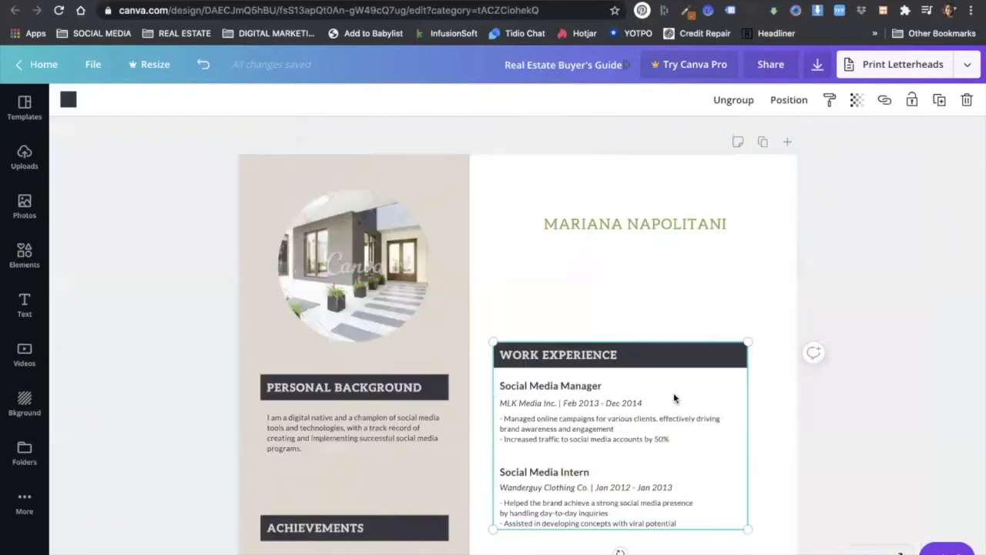
pyautogui.click(585, 406)
pyautogui.click(362, 422)
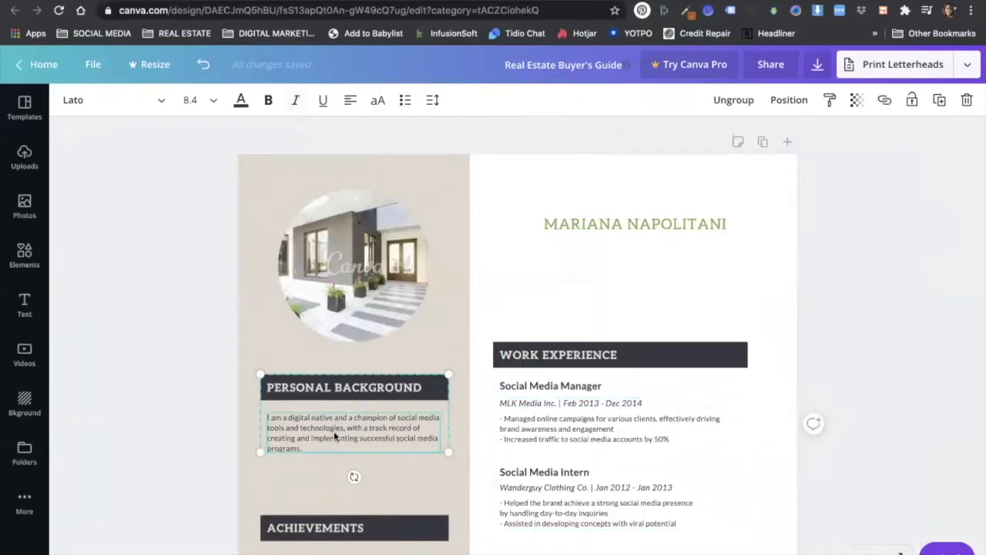
pyautogui.click(433, 100)
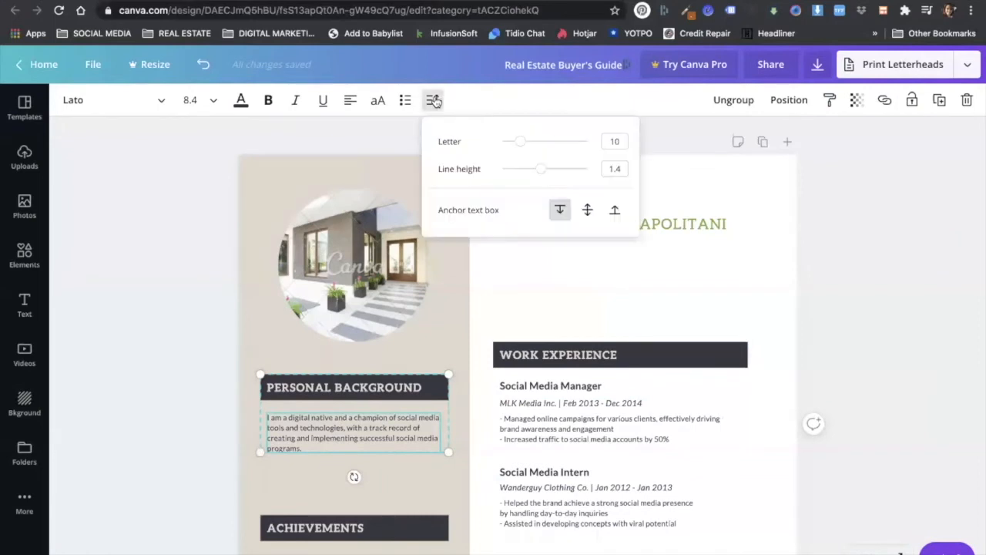
pyautogui.moveTo(522, 145); pyautogui.dragTo(553, 169)
pyautogui.click(406, 392)
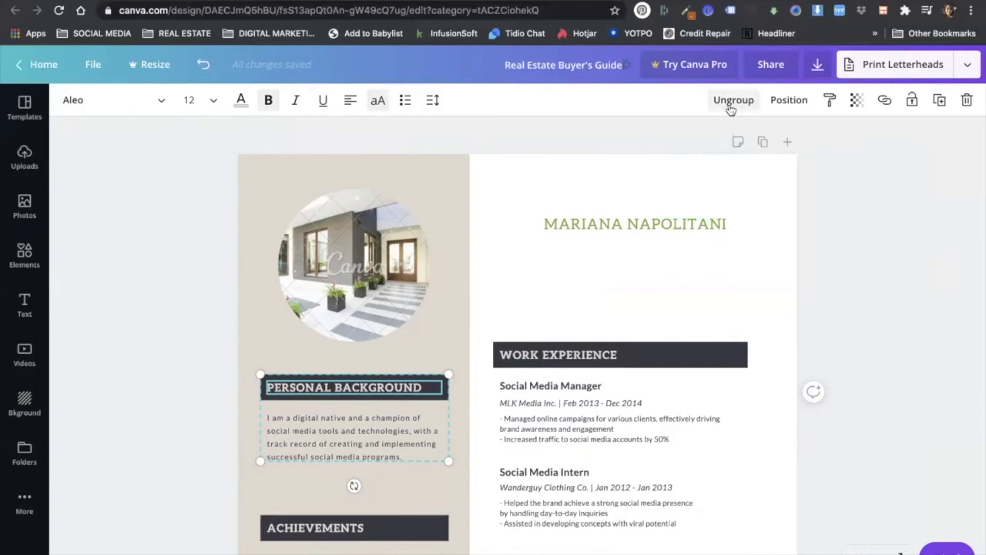
pyautogui.click(580, 290)
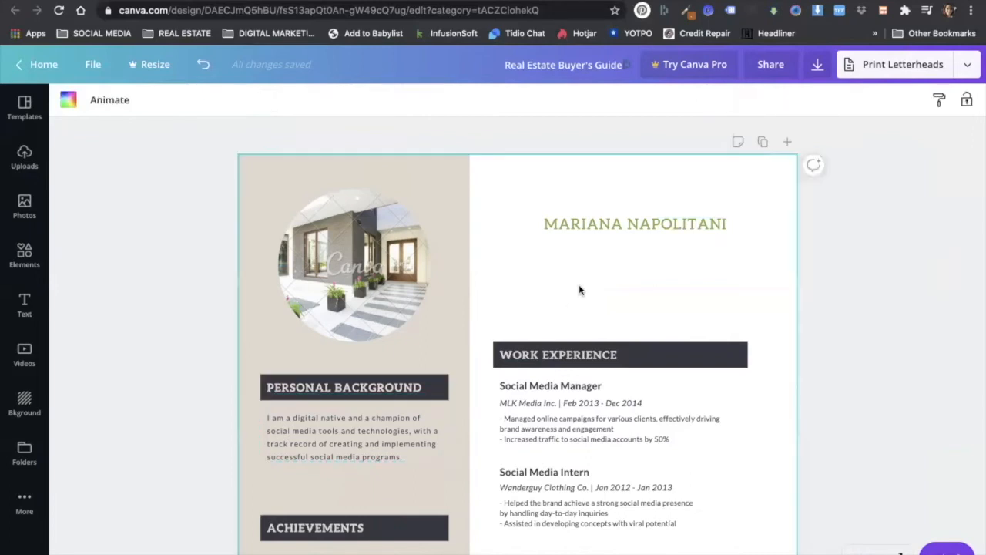
# Group the circular house photo with the beige side panel and ungroup them again
pyautogui.click(369, 234)
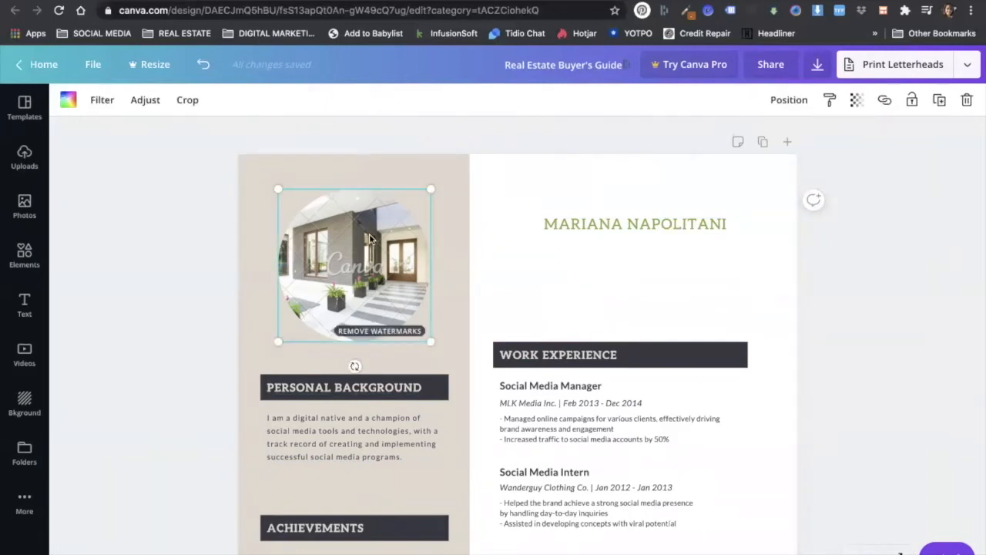
pyautogui.keyDown('shift'); pyautogui.click(448, 168); pyautogui.keyUp('shift')
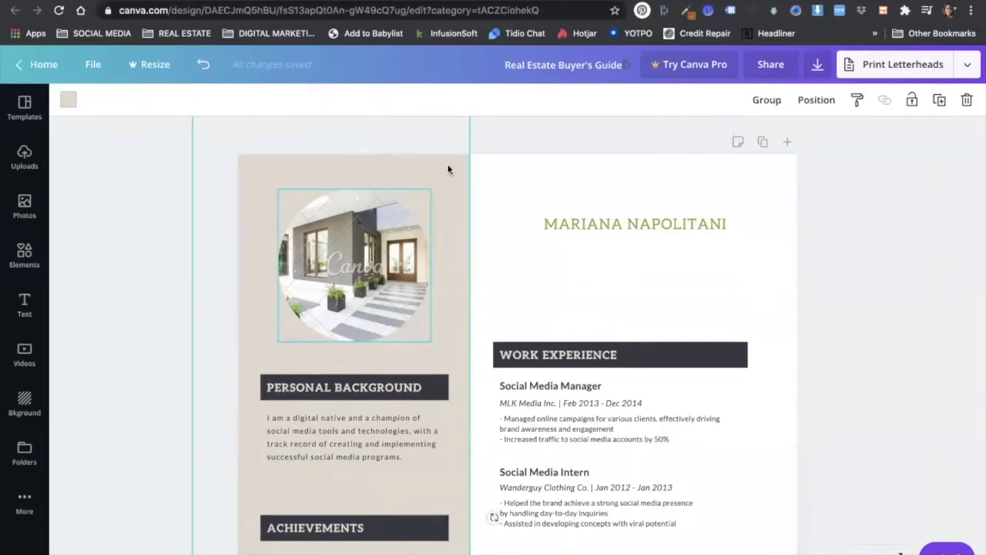
pyautogui.click(766, 100)
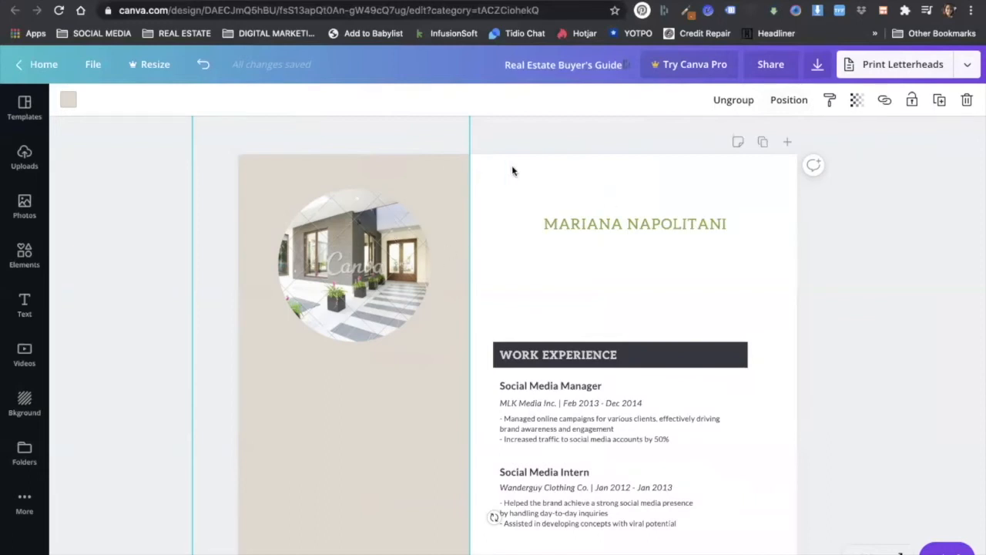
pyautogui.click(724, 101)
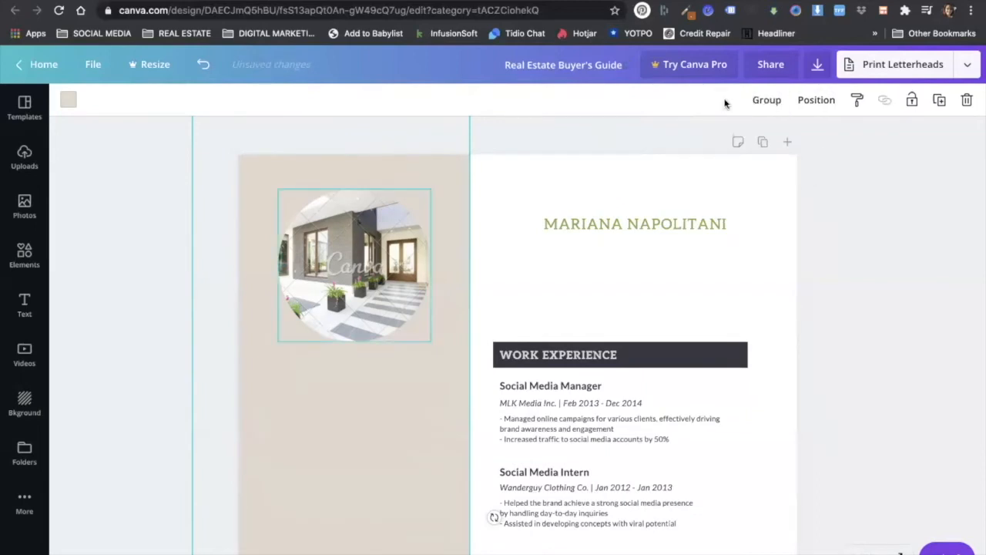
# Try moving the circular house photo on its own toward the name heading, and undo the move
pyautogui.click(537, 177)
pyautogui.moveTo(387, 249); pyautogui.dragTo(545, 248)
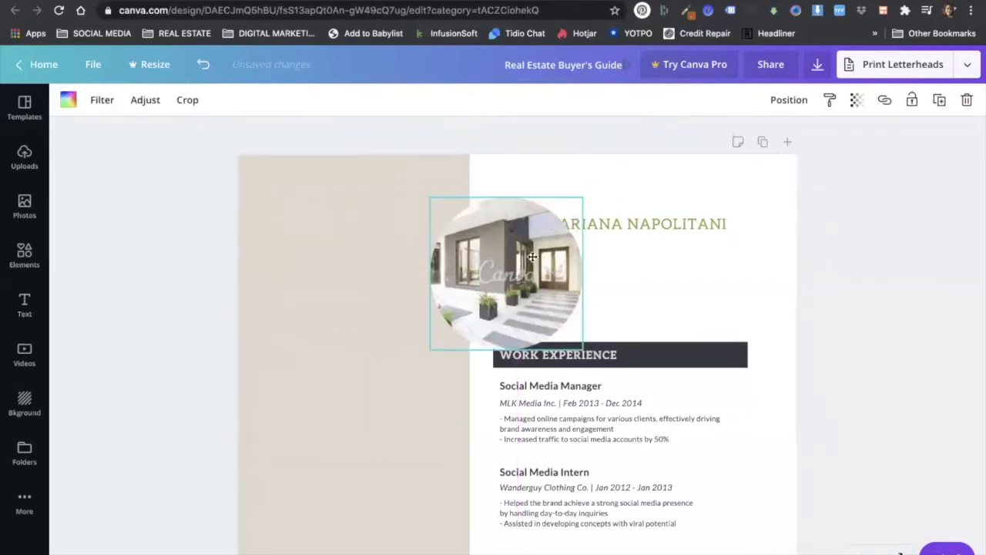
pyautogui.hotkey('ctrl', 'z')
# Group the house photo with the beige panel, scale the group down slightly, and align it to the page's upper-left corner
pyautogui.keyDown('shift'); pyautogui.click(459, 202); pyautogui.keyUp('shift')
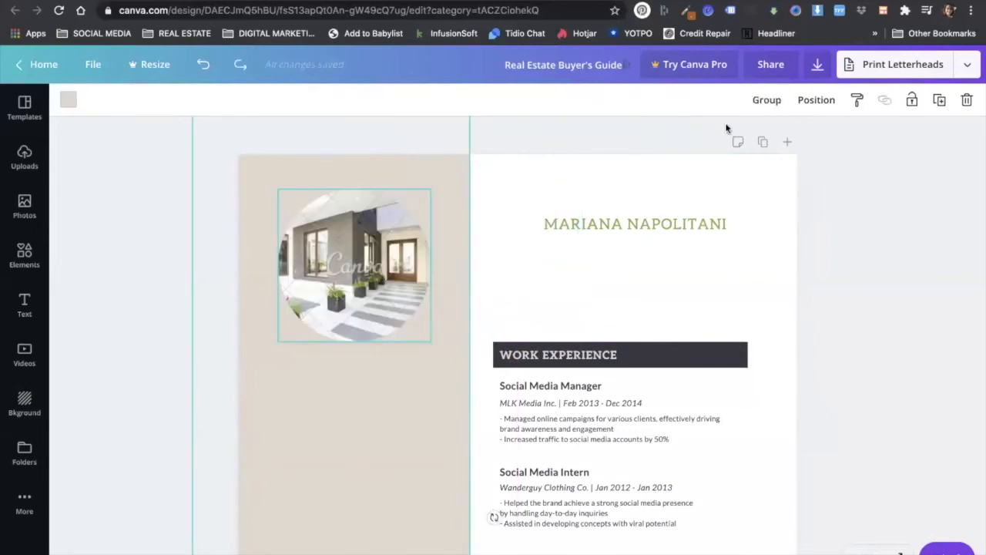
pyautogui.click(738, 100)
pyautogui.moveTo(369, 213); pyautogui.dragTo(412, 244)
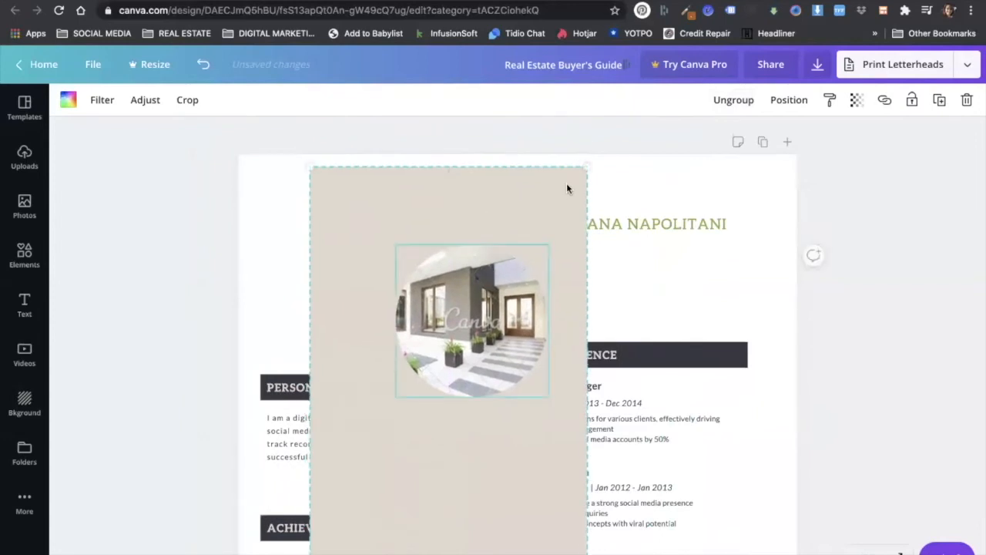
pyautogui.moveTo(583, 165); pyautogui.dragTo(563, 280)
pyautogui.moveTo(493, 336); pyautogui.dragTo(435, 241)
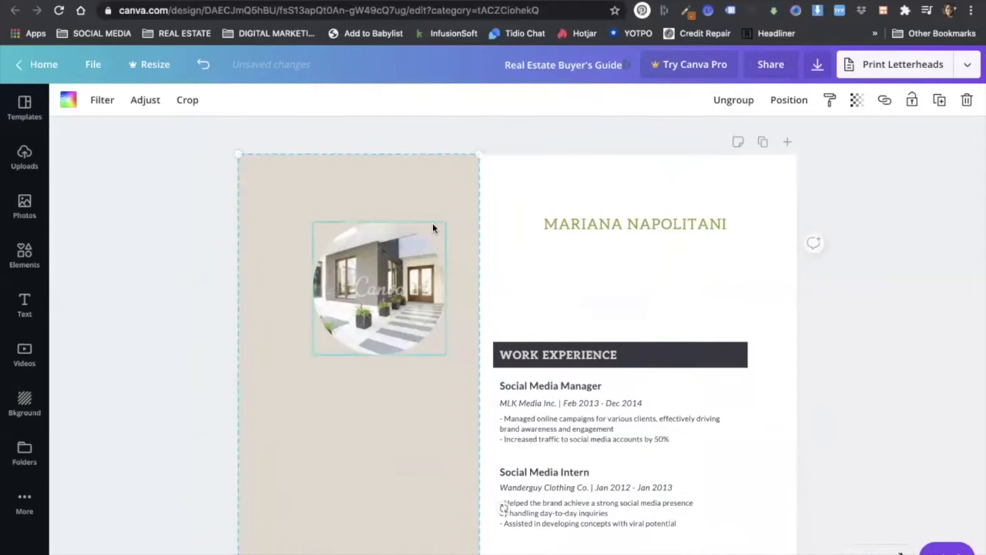
# Send the grouped beige panel and house photo to the back, behind the Personal Background and Achievements sections
pyautogui.click(792, 101)
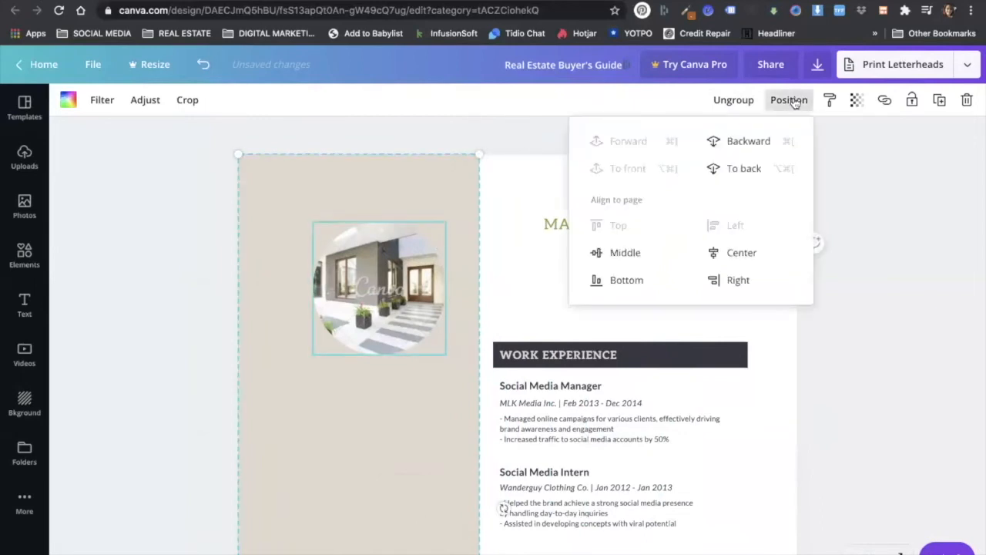
pyautogui.click(731, 169)
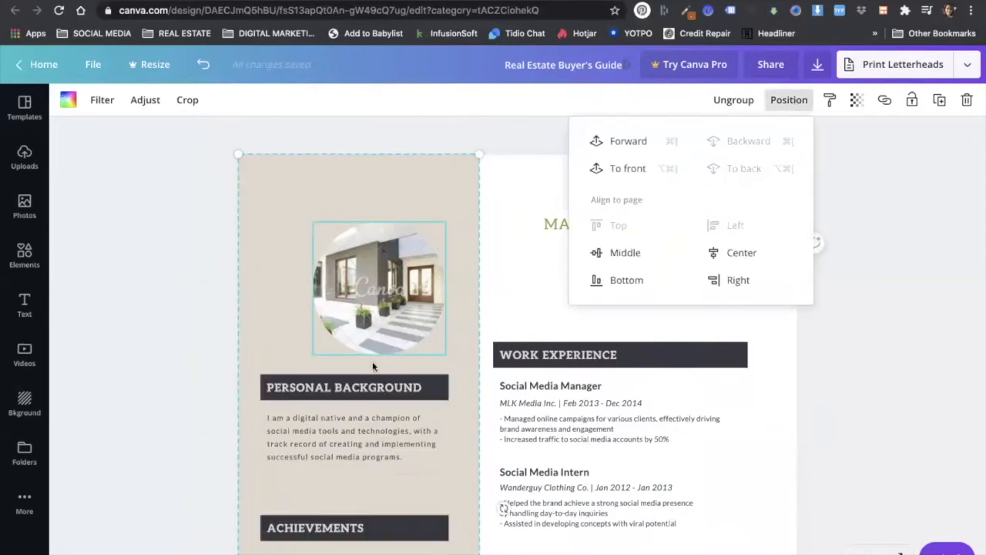
pyautogui.click(497, 298)
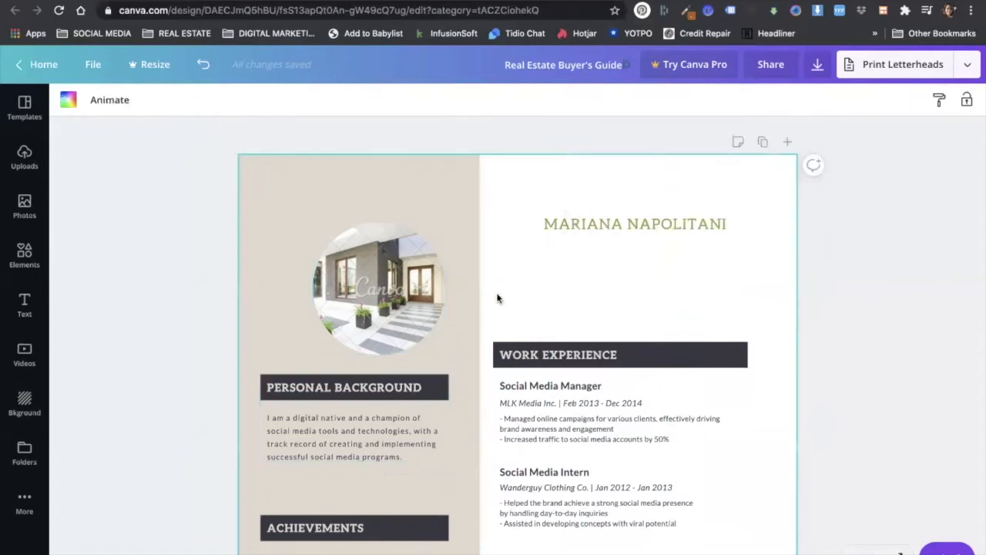
# Open the link entry for the Personal Background paragraph
pyautogui.scroll(-1, 378, 422)
pyautogui.click(377, 422)
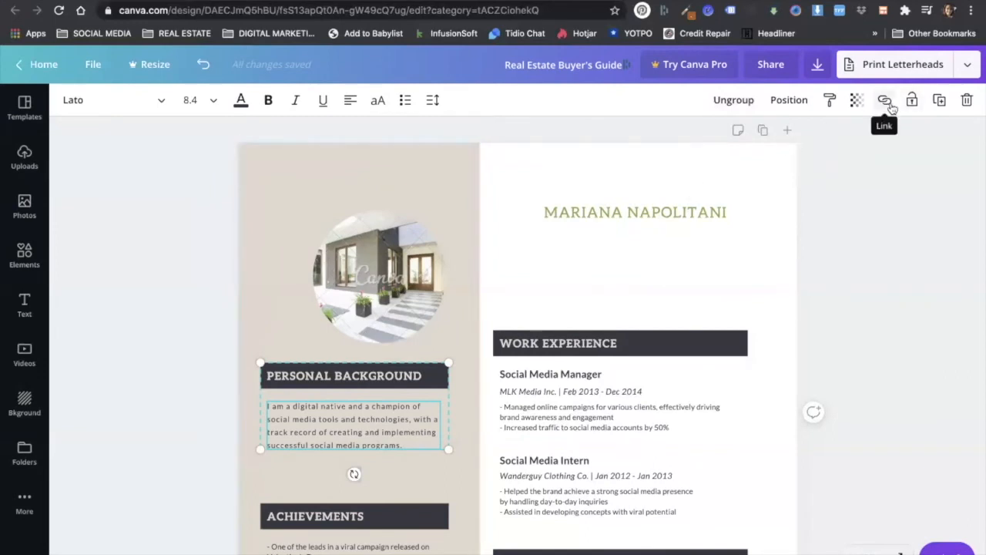
pyautogui.click(392, 380)
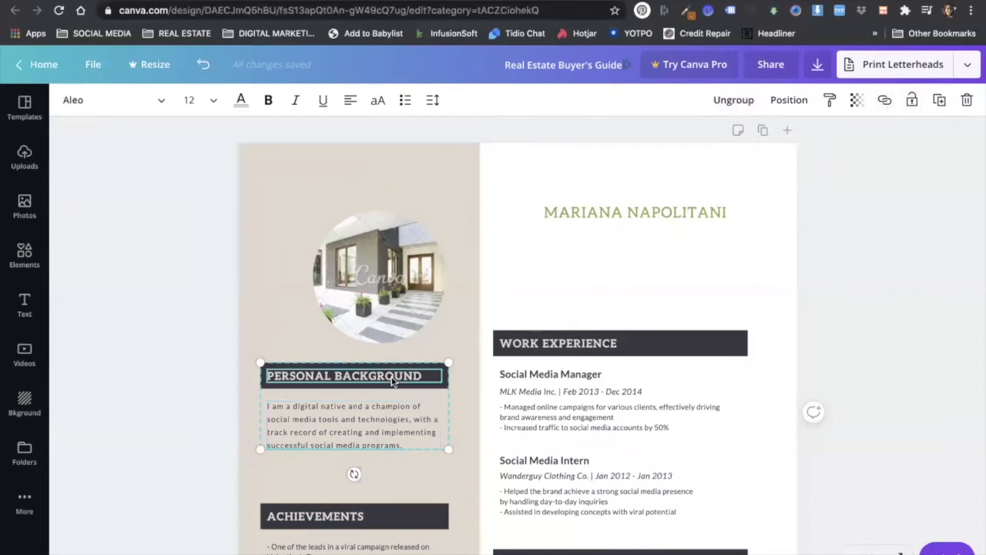
pyautogui.click(383, 424)
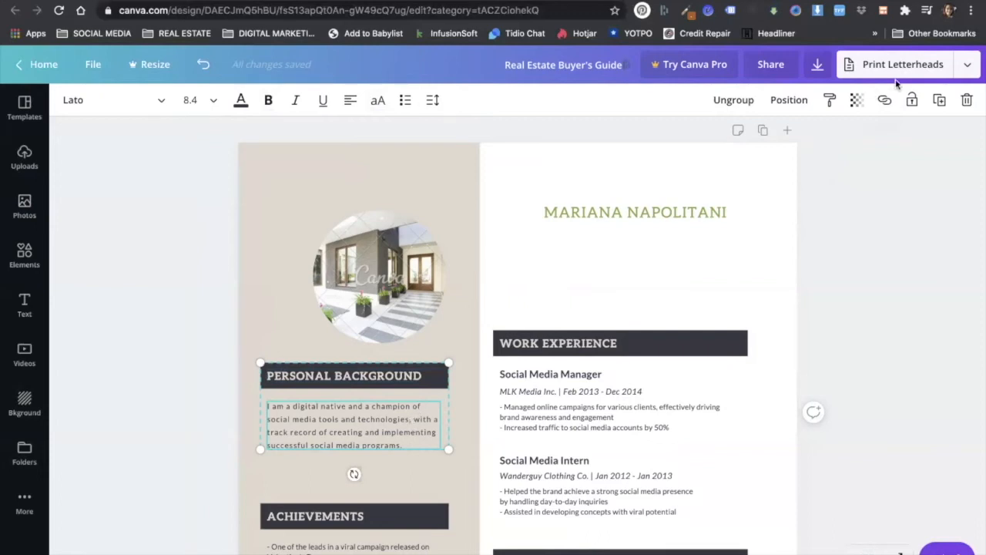
pyautogui.click(884, 100)
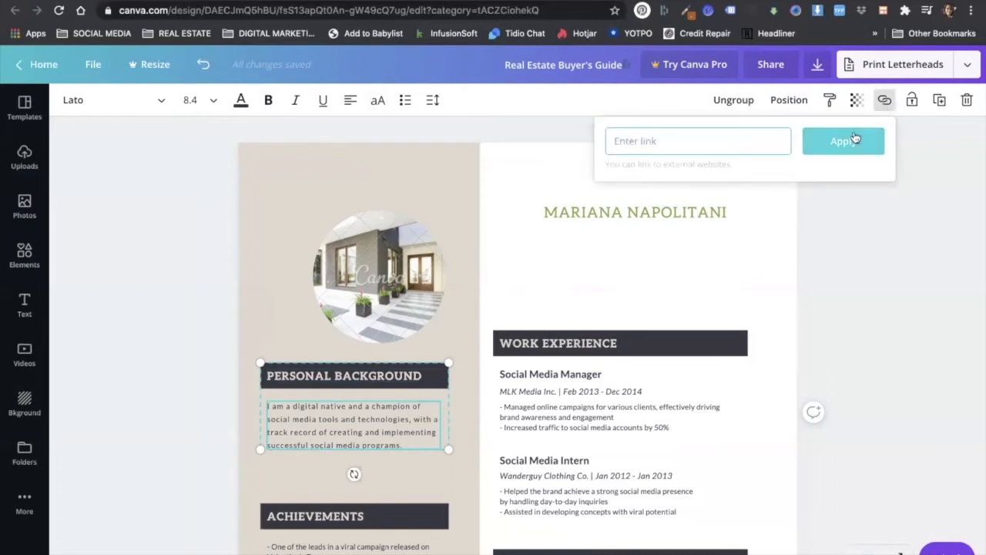
# Lock the beige side panel in place and move the Personal Background block slightly lower on it
pyautogui.click(375, 381)
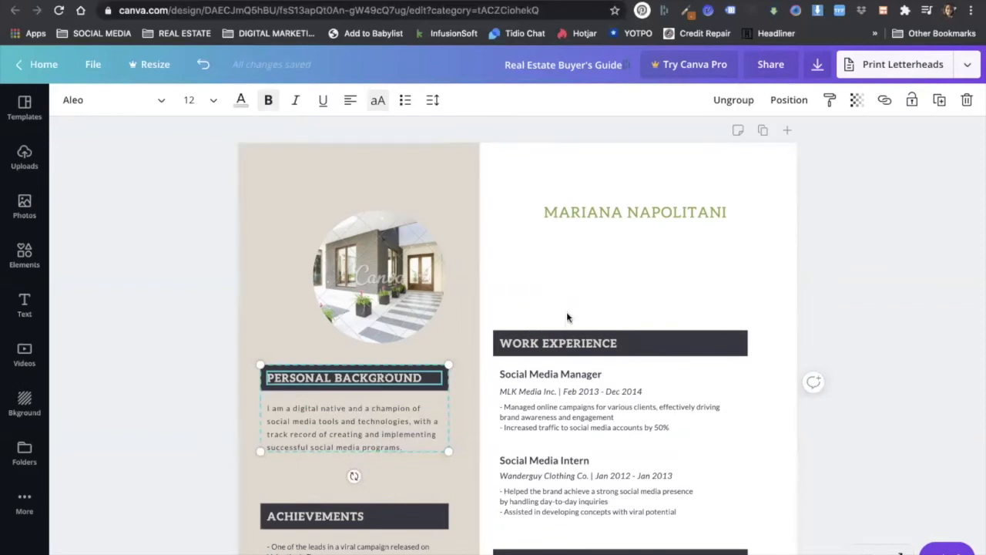
pyautogui.moveTo(395, 382)
pyautogui.mouseDown()
pyautogui.moveTo(493, 380)
pyautogui.moveTo(390, 382)
pyautogui.mouseUp()
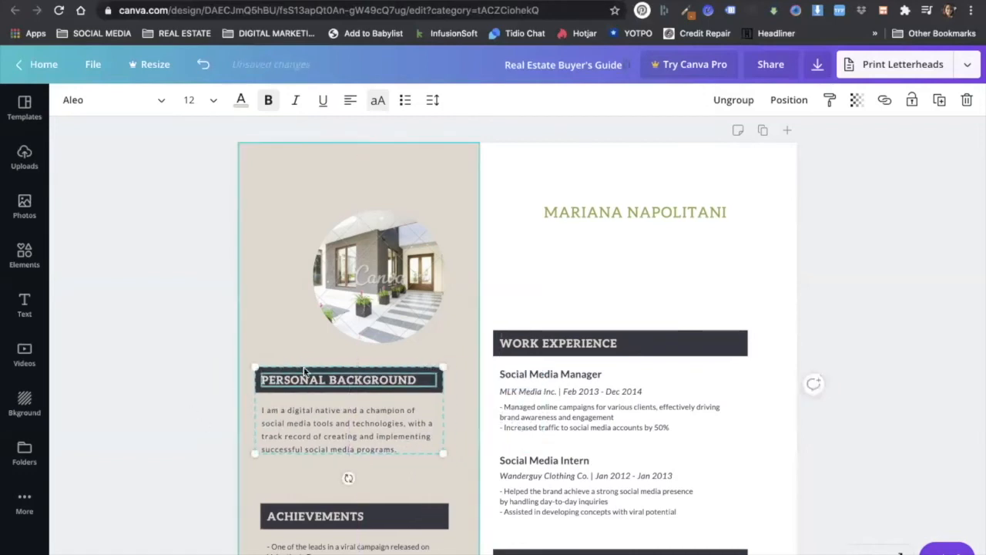
pyautogui.moveTo(440, 319)
pyautogui.mouseDown()
pyautogui.moveTo(497, 315)
pyautogui.moveTo(455, 315)
pyautogui.mouseUp()
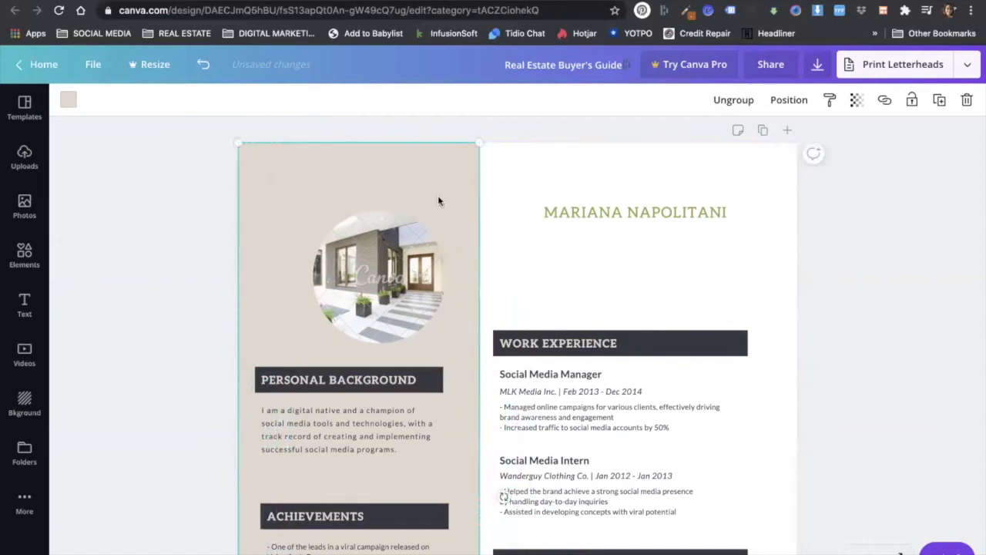
pyautogui.click(911, 102)
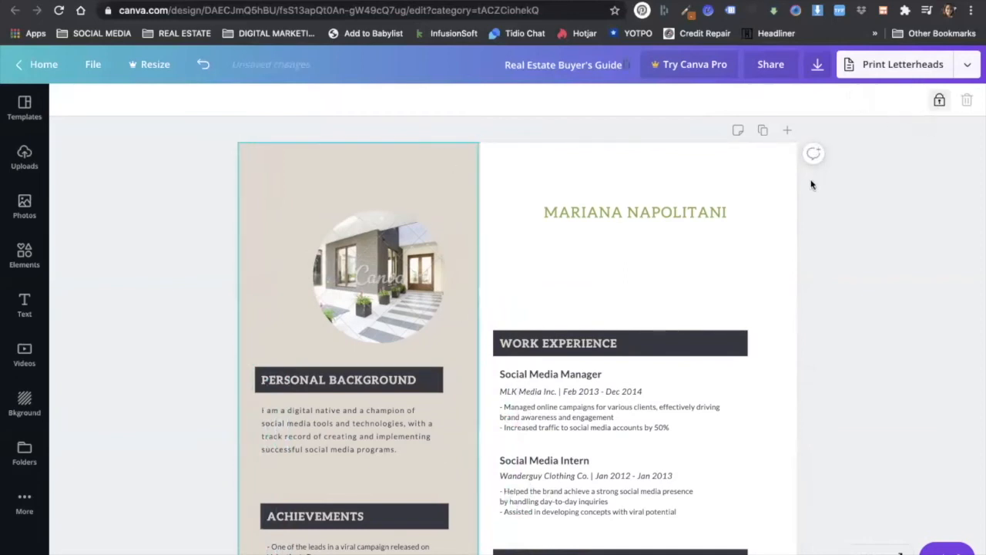
pyautogui.moveTo(308, 383)
pyautogui.mouseDown()
pyautogui.moveTo(381, 383)
pyautogui.moveTo(316, 393)
pyautogui.mouseUp()
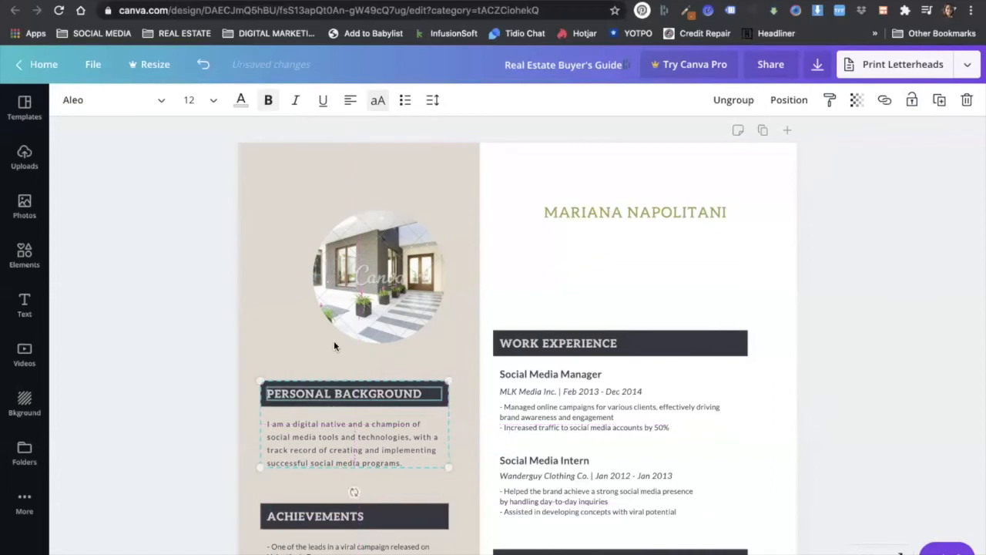
pyautogui.click(334, 340)
pyautogui.click(279, 307)
pyautogui.click(255, 305)
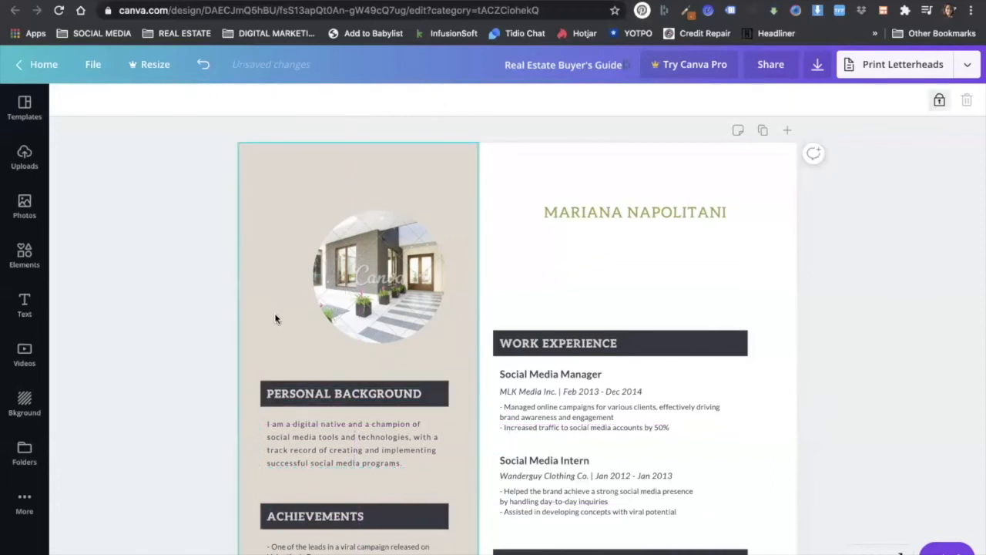
pyautogui.scroll(1, 348, 339)
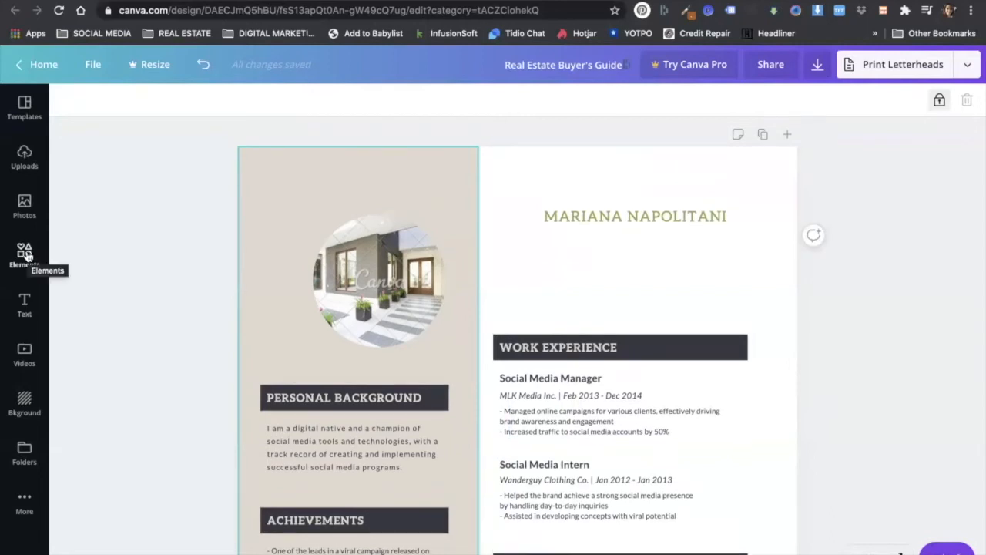
# Add a circular frame from the element library and scale it to fit the beige side panel above Personal Background
pyautogui.click(24, 255)
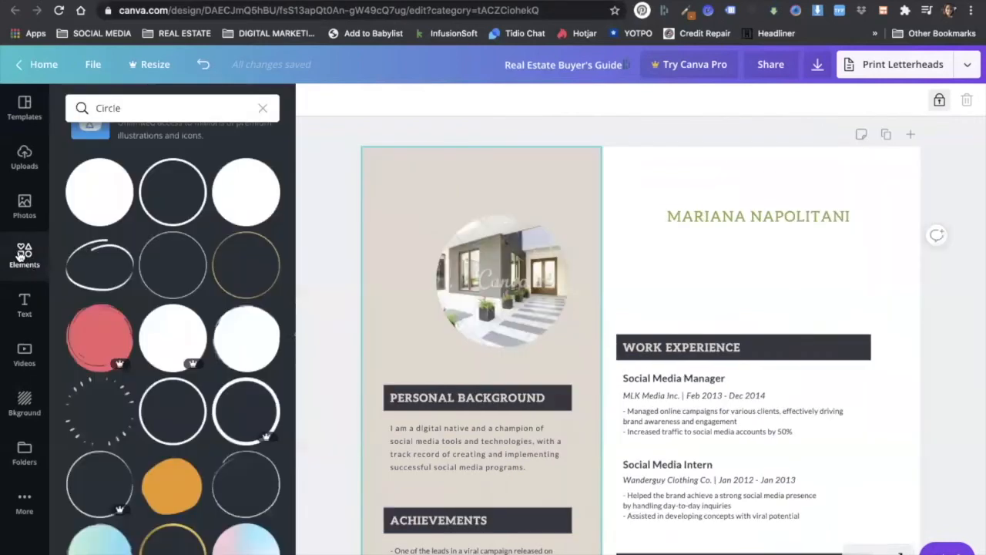
pyautogui.click(262, 108)
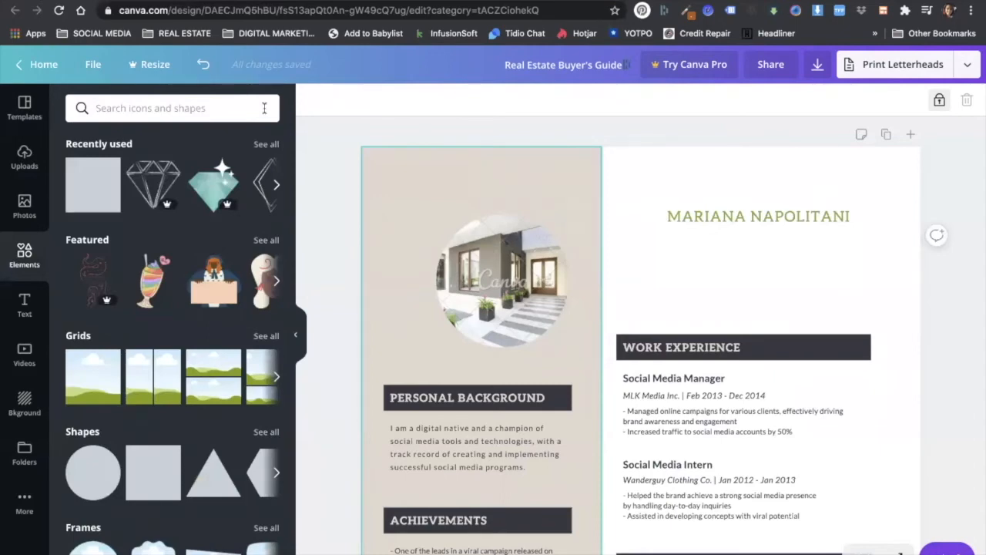
pyautogui.scroll(-1, 94, 334)
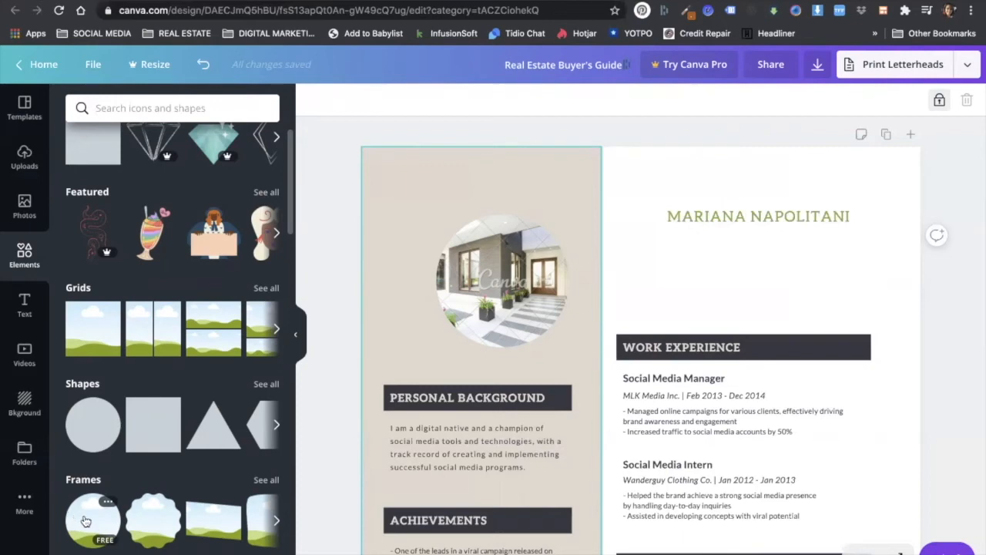
pyautogui.click(85, 522)
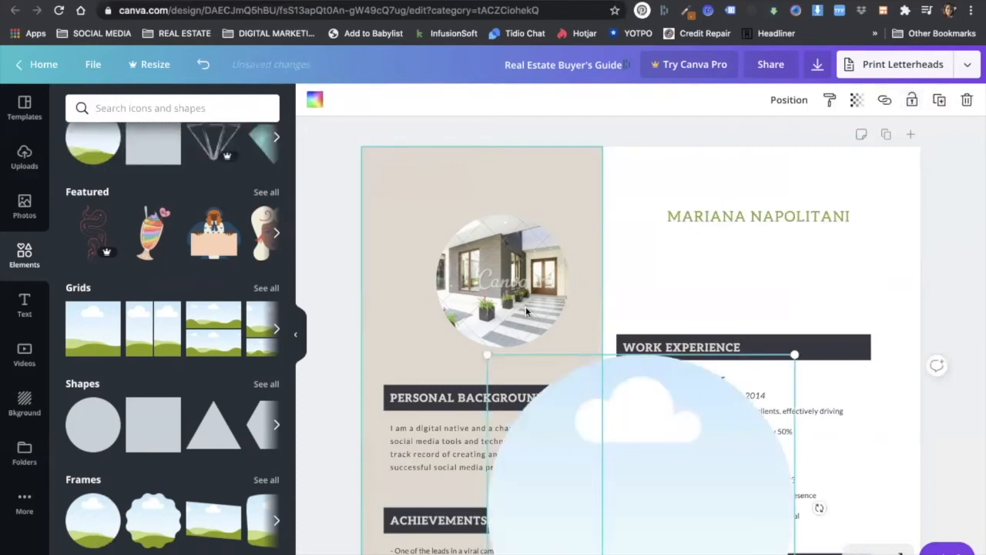
pyautogui.moveTo(686, 322); pyautogui.dragTo(583, 275)
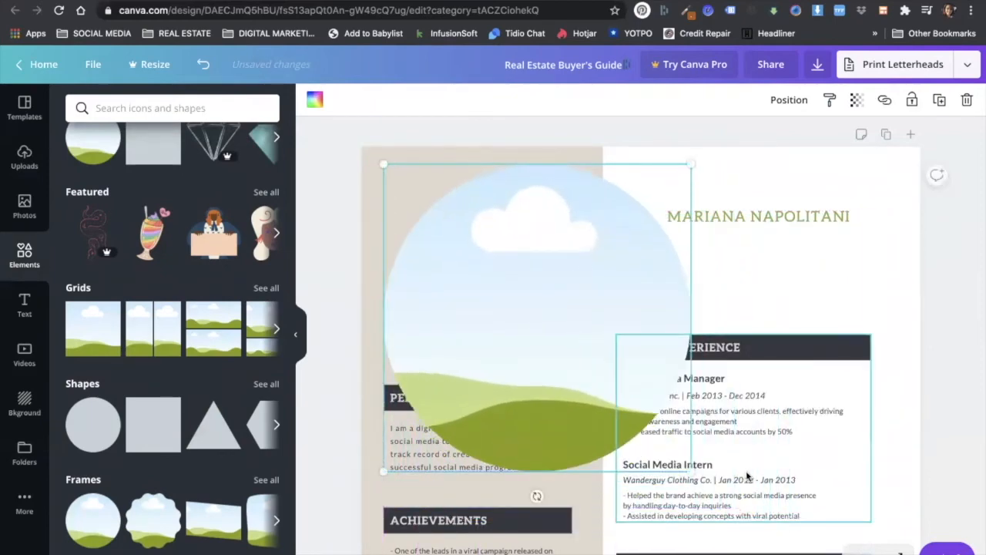
pyautogui.moveTo(590, 379)
pyautogui.mouseDown()
pyautogui.moveTo(544, 346)
pyautogui.moveTo(579, 370)
pyautogui.mouseUp()
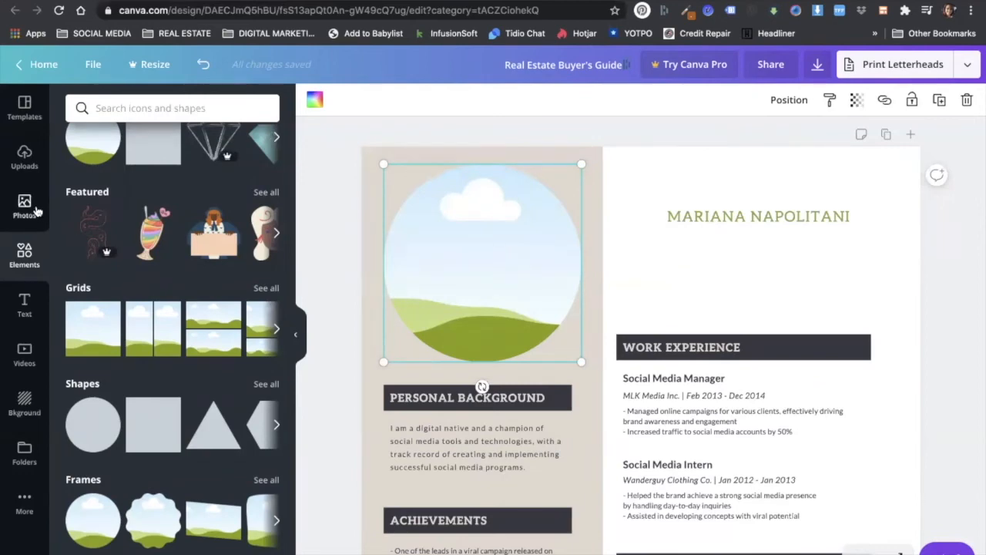
# Fill the circular frame with the sunset house photo and shift the photo left inside the frame
pyautogui.click(24, 160)
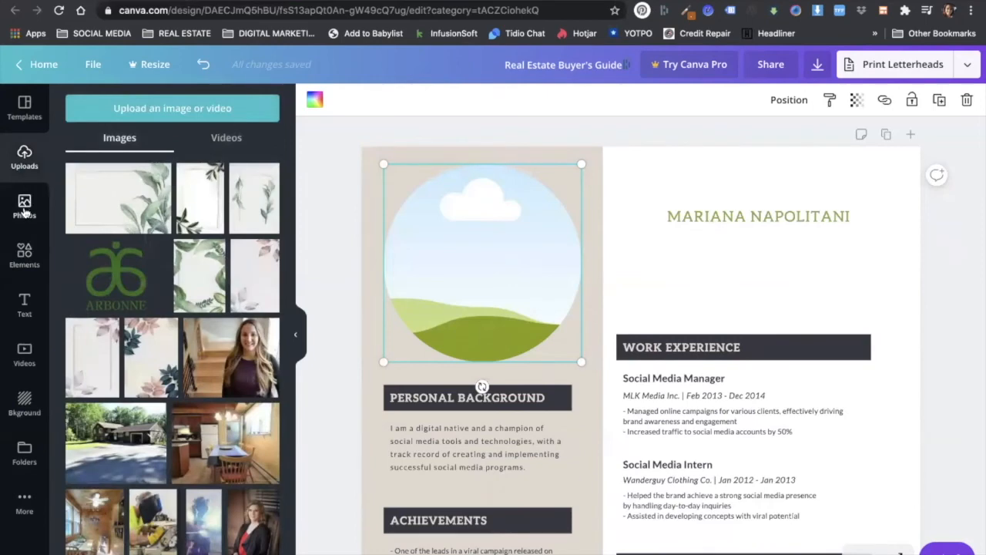
pyautogui.click(24, 210)
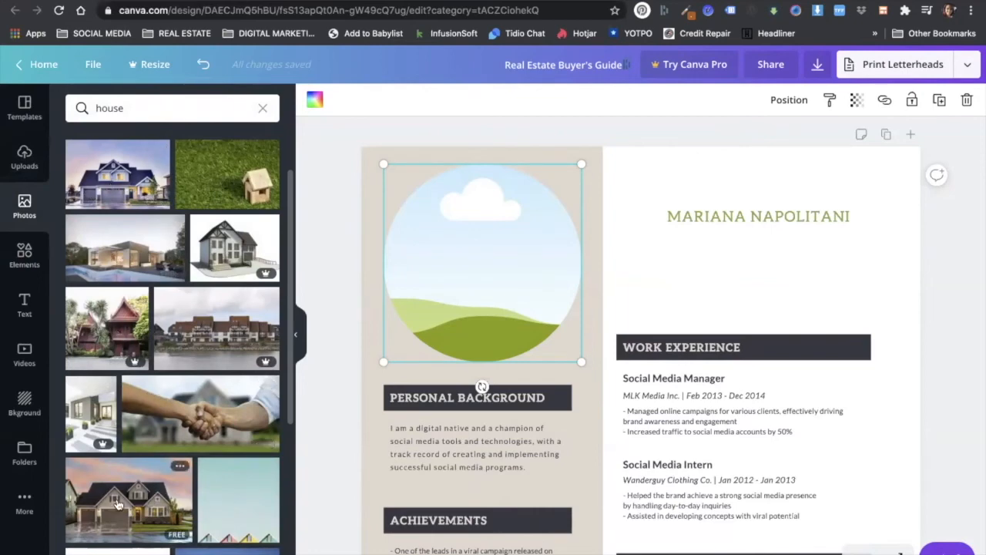
pyautogui.moveTo(132, 506); pyautogui.dragTo(485, 282)
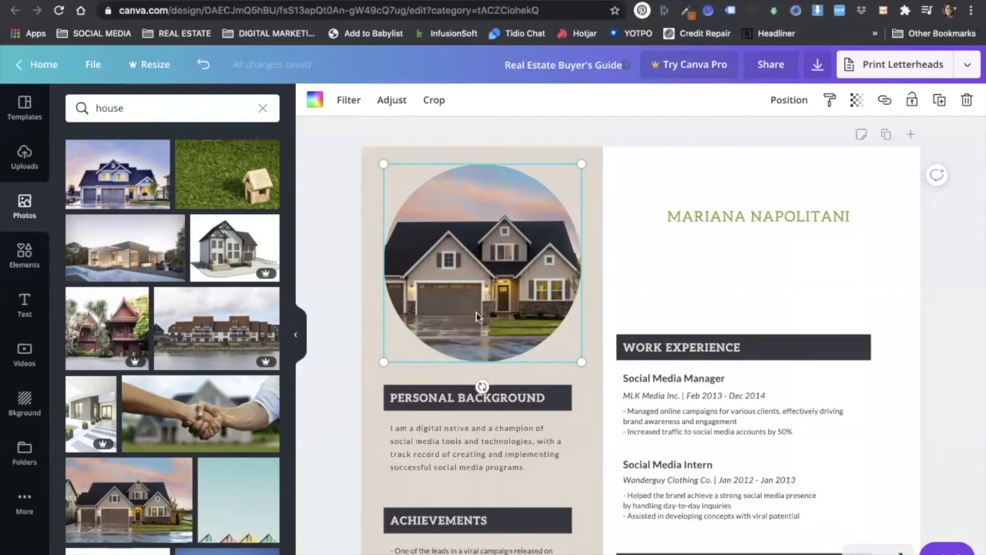
pyautogui.doubleClick(491, 259)
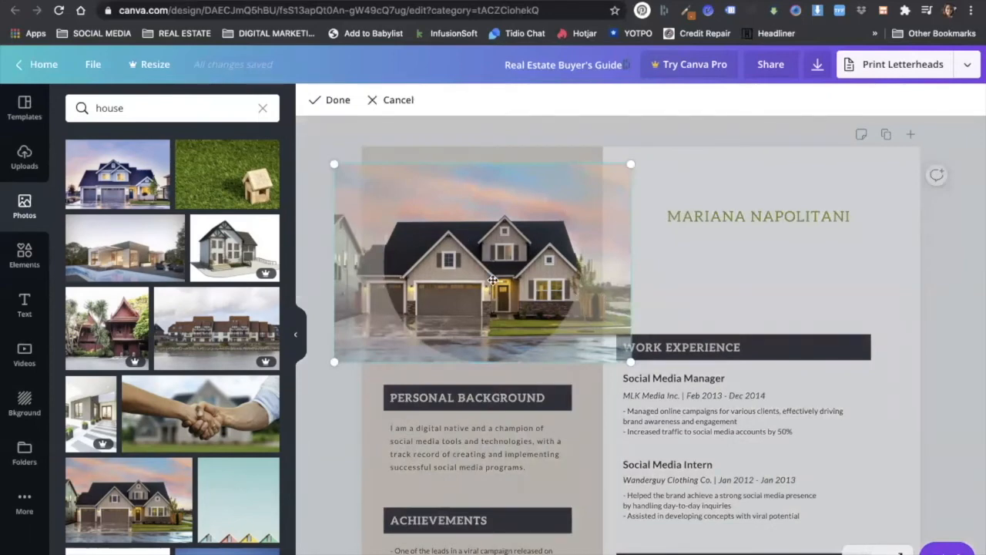
pyautogui.moveTo(524, 286); pyautogui.dragTo(431, 245)
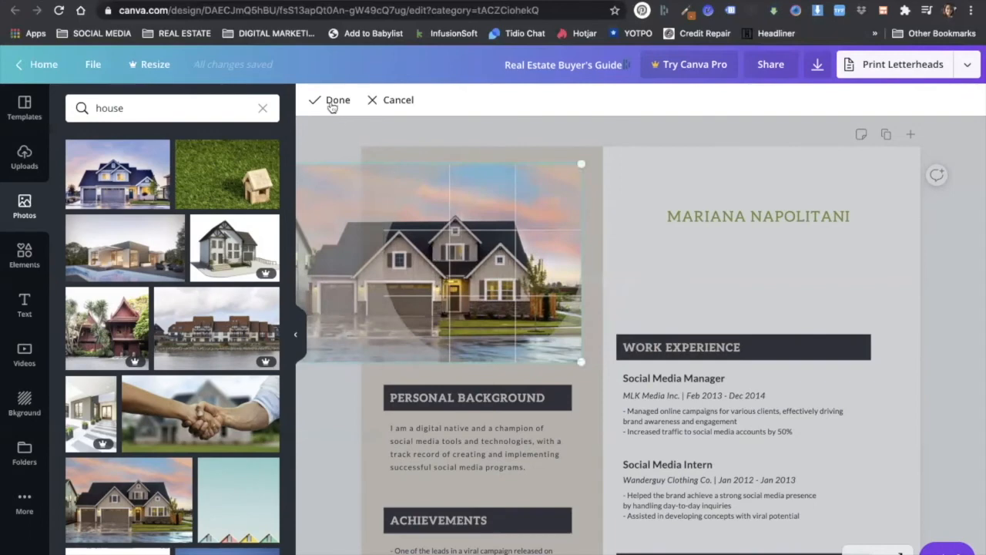
pyautogui.click(335, 101)
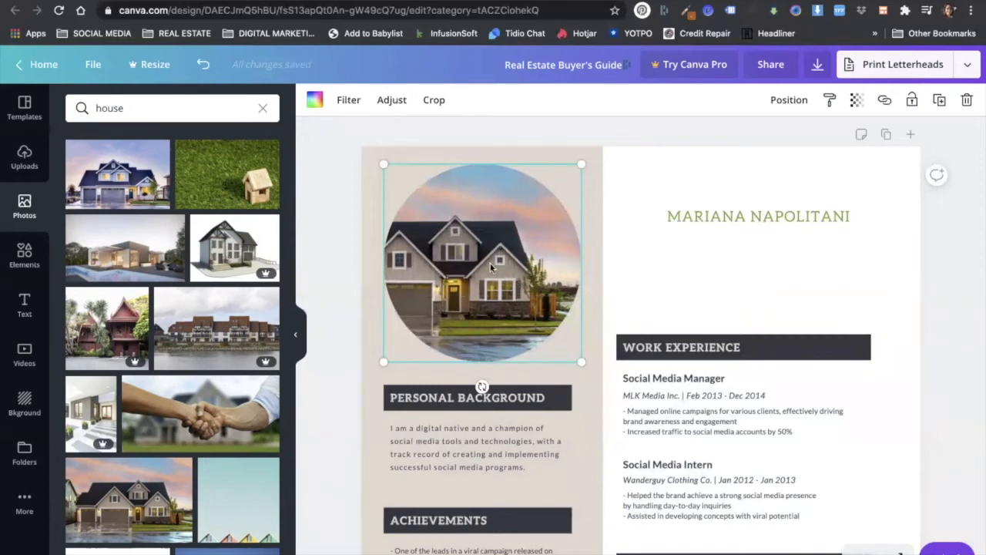
# Insert a plain square from the element library's full Shapes collection
pyautogui.click(17, 262)
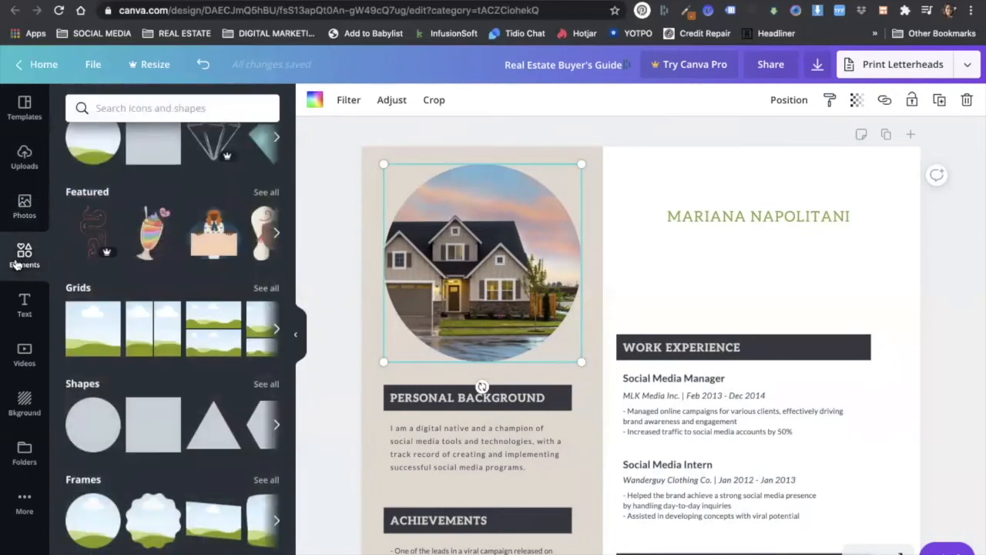
pyautogui.scroll(-3, 180, 277)
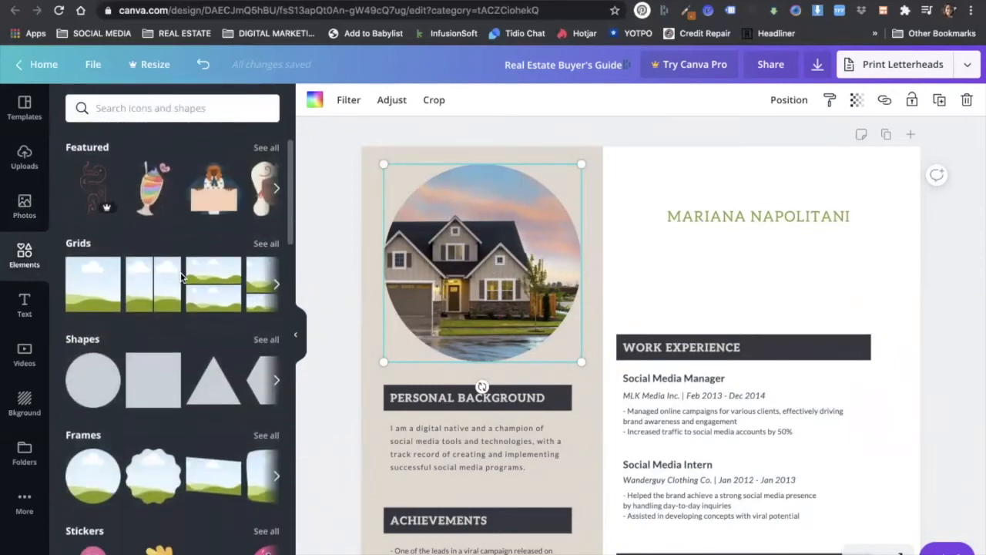
pyautogui.scroll(4, 180, 277)
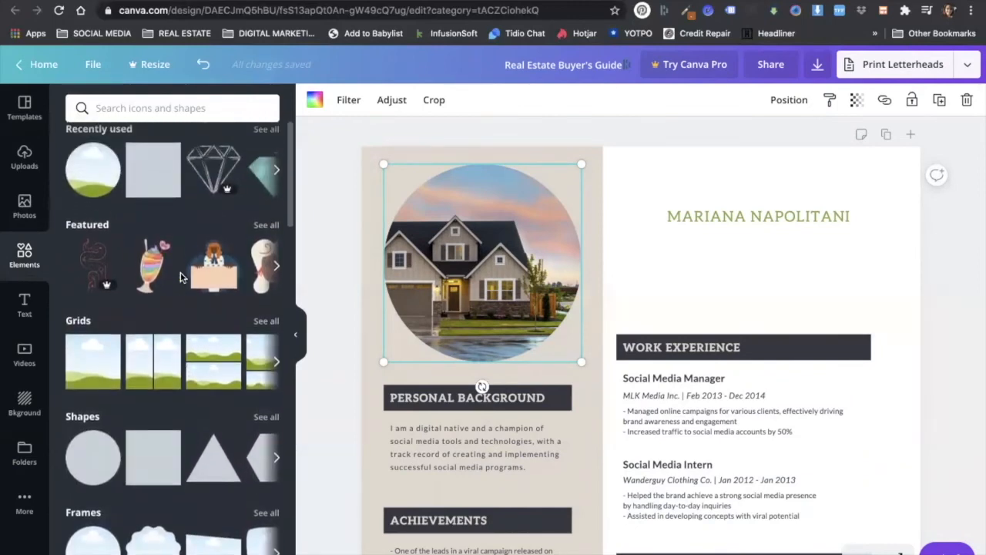
pyautogui.scroll(-4, 180, 278)
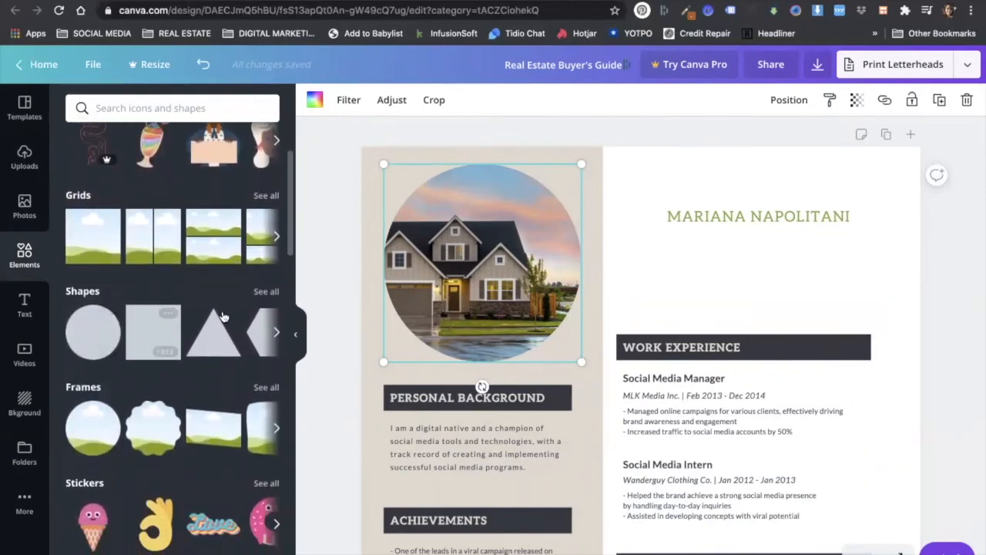
pyautogui.click(266, 293)
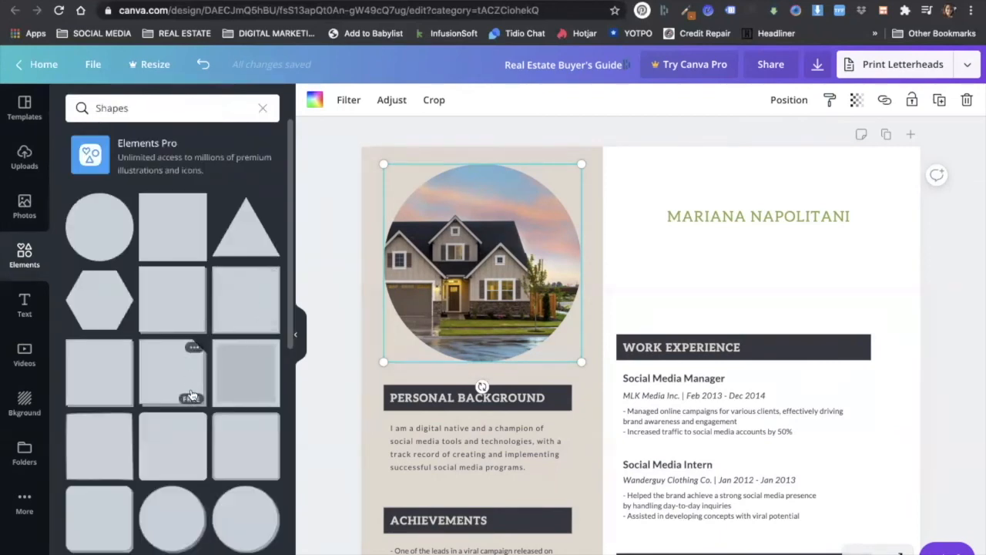
pyautogui.scroll(-7, 188, 393)
pyautogui.scroll(-3, 191, 395)
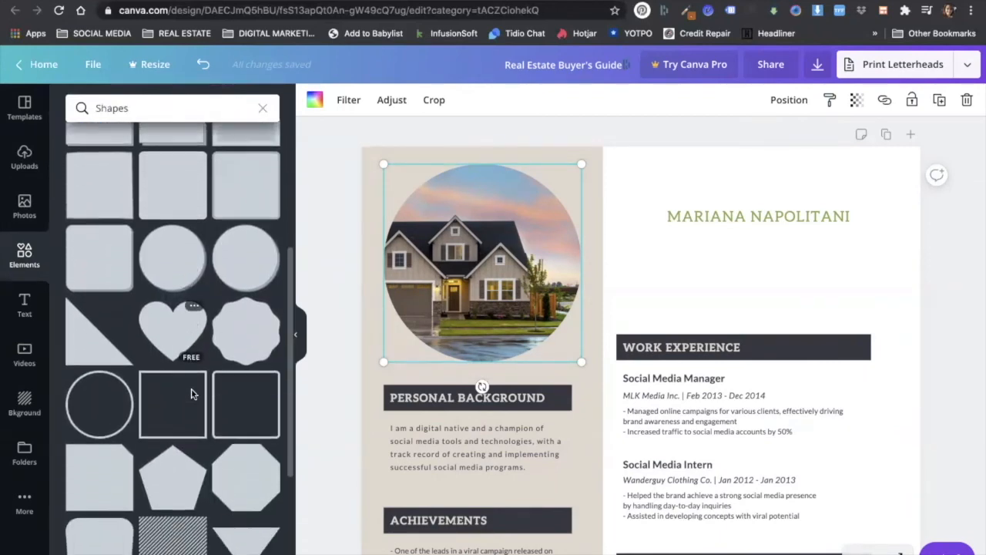
pyautogui.scroll(5, 192, 395)
pyautogui.scroll(3, 192, 395)
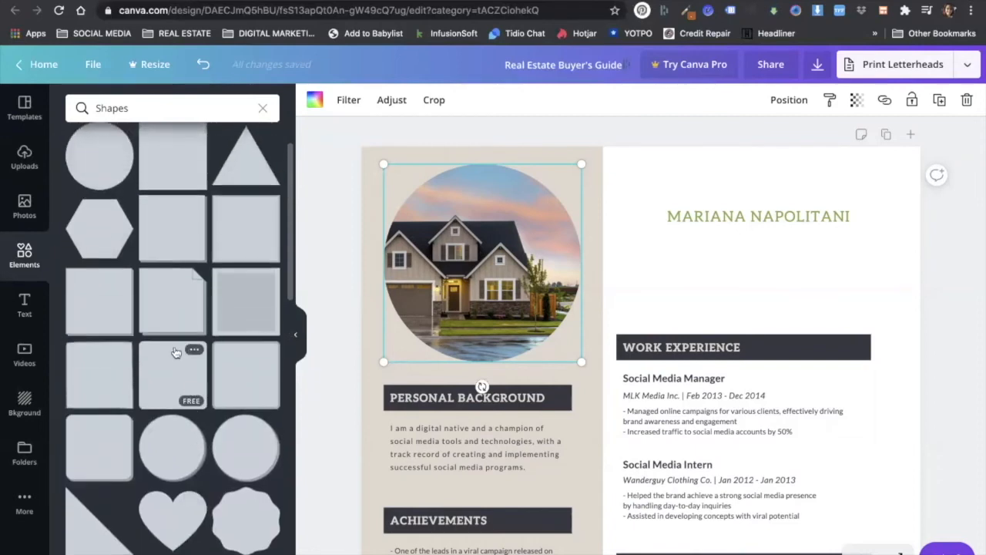
pyautogui.scroll(3, 156, 231)
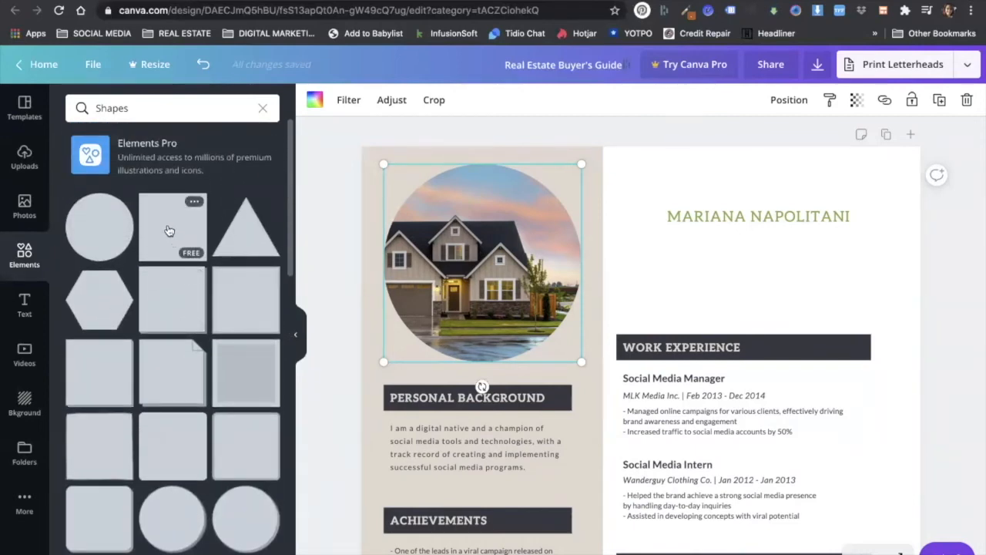
pyautogui.click(165, 230)
# Resize the square to about 3.9 wide, flatten it into a banner, and place it behind the name and Social Media Manager title
pyautogui.moveTo(625, 508); pyautogui.dragTo(701, 425)
pyautogui.moveTo(564, 553); pyautogui.dragTo(599, 501)
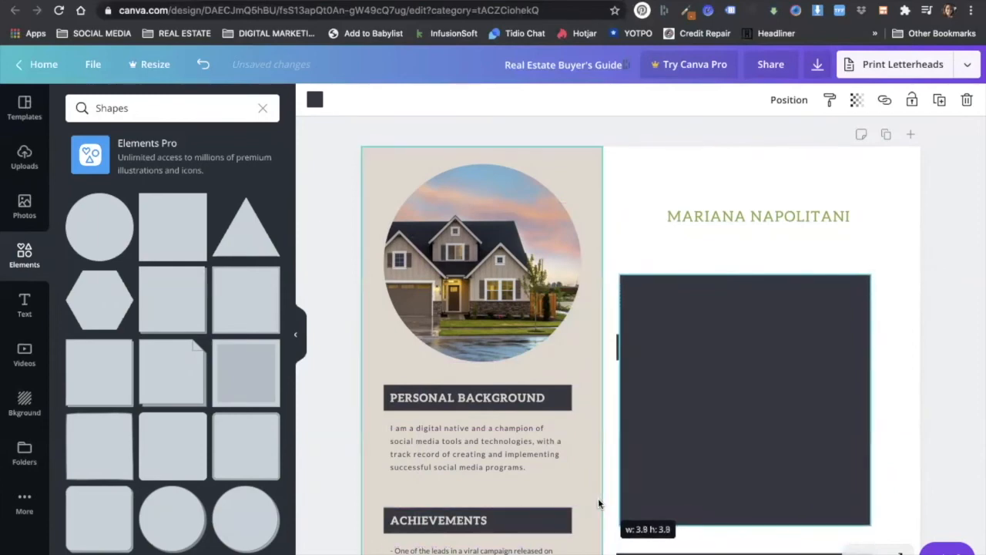
pyautogui.moveTo(745, 529); pyautogui.dragTo(732, 315)
pyautogui.moveTo(736, 274); pyautogui.dragTo(733, 226)
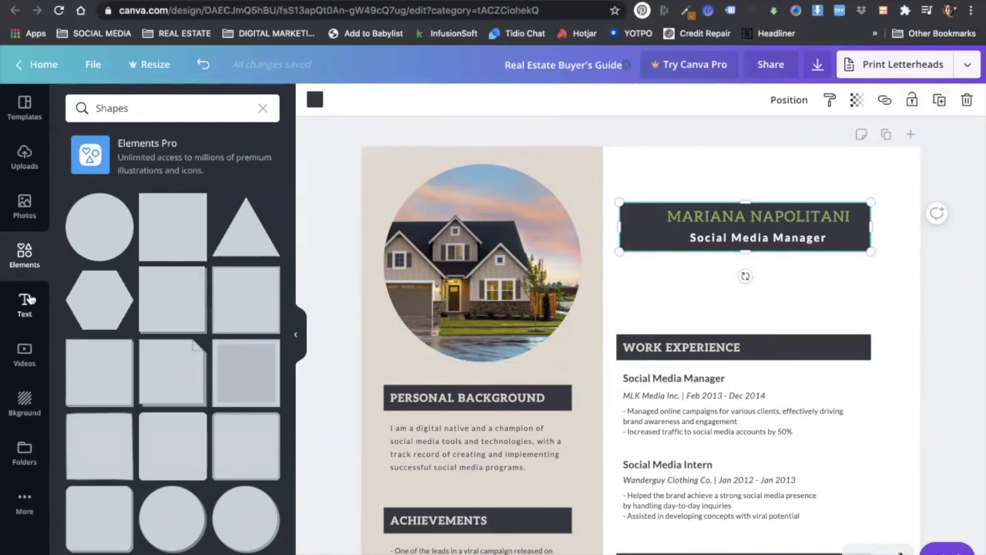
# Clear the Shapes search and examine the element library's categories from Grids down to Lines
pyautogui.click(262, 108)
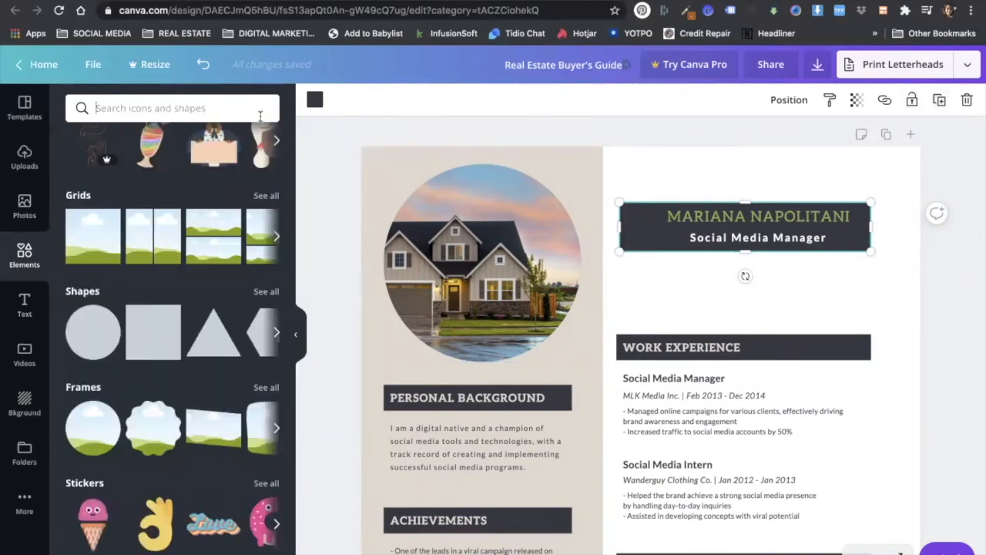
pyautogui.scroll(-1, 139, 418)
pyautogui.scroll(-1, 138, 418)
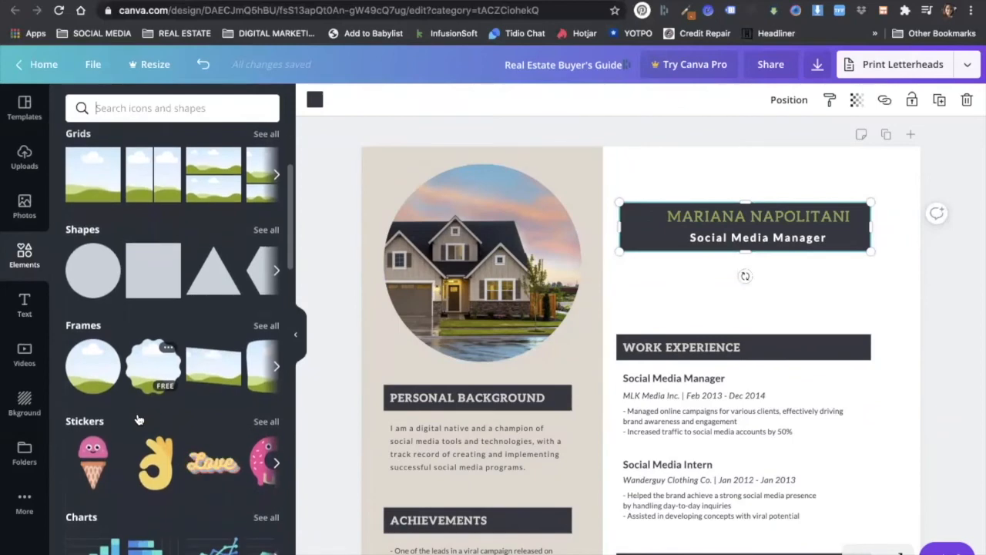
pyautogui.scroll(3, 138, 419)
pyautogui.scroll(-5, 139, 419)
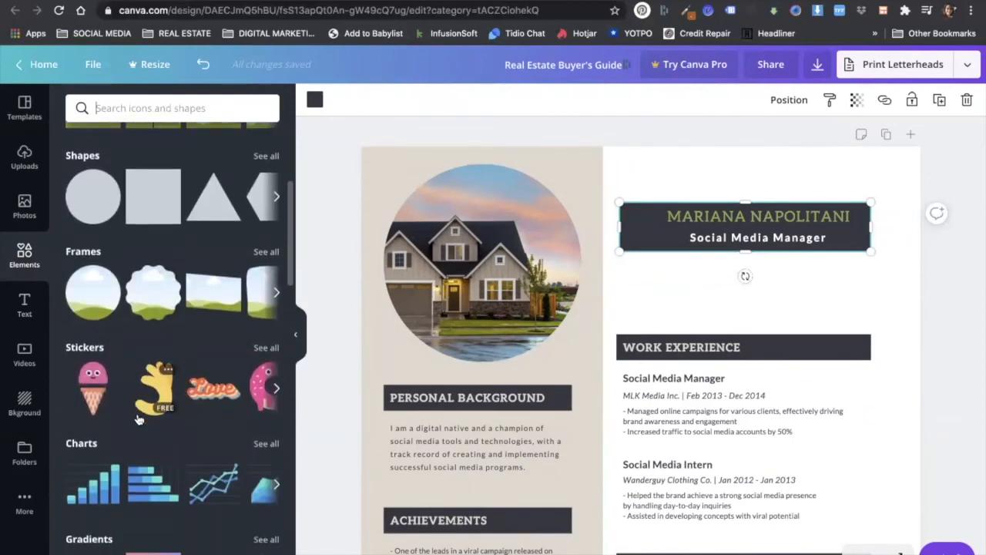
pyautogui.scroll(-3, 137, 419)
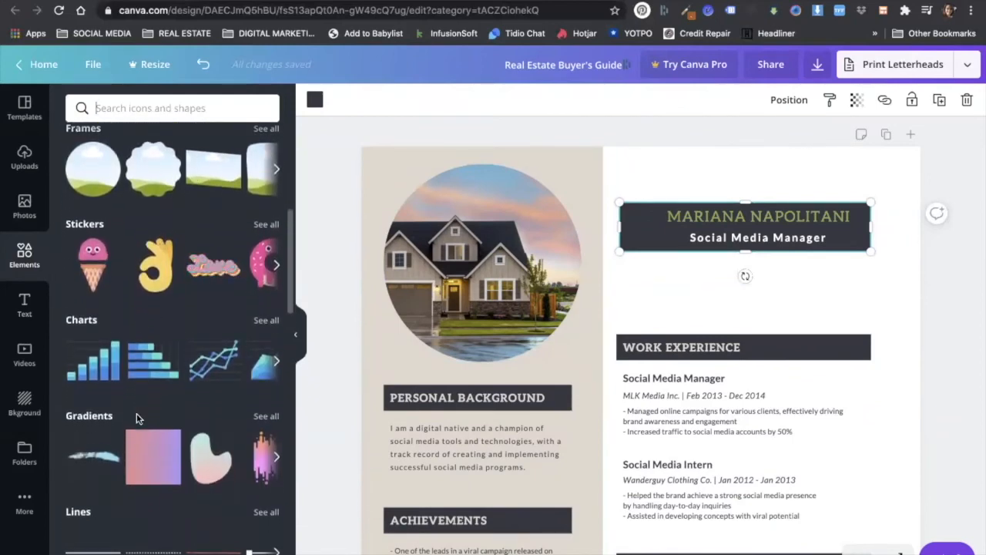
pyautogui.scroll(-1, 136, 413)
pyautogui.scroll(2, 136, 413)
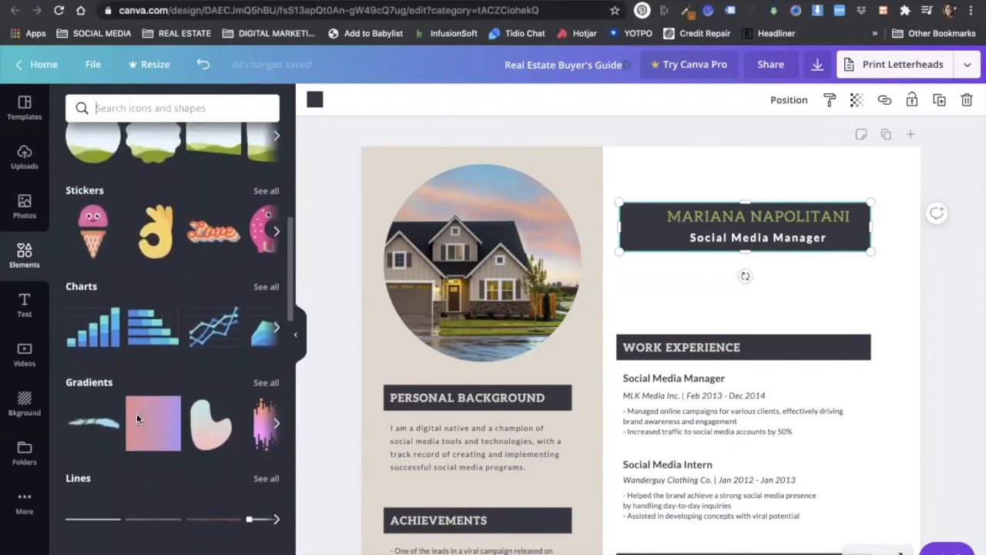
# Open the full Stickers collection and look through its themed categories and the complete list of stickers
pyautogui.click(266, 198)
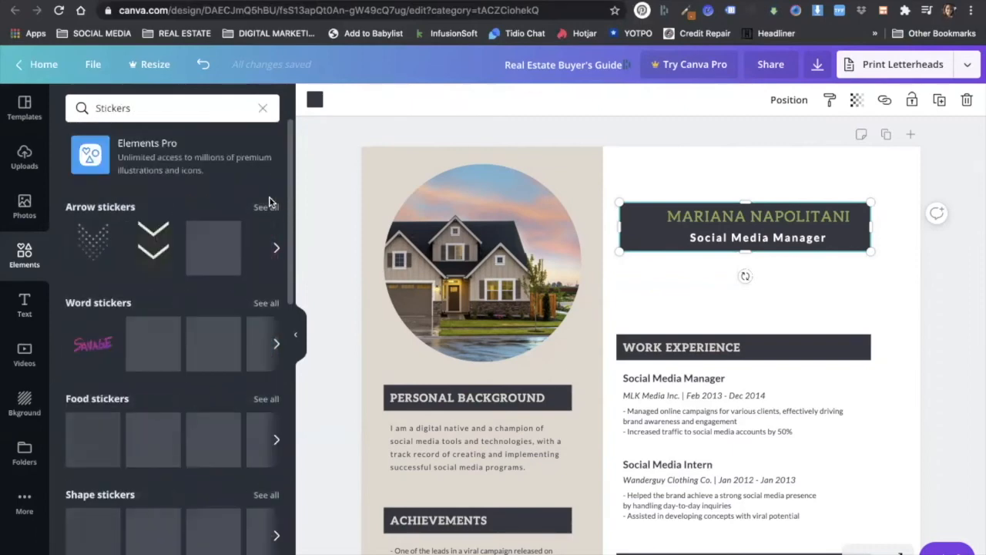
pyautogui.scroll(-1, 213, 355)
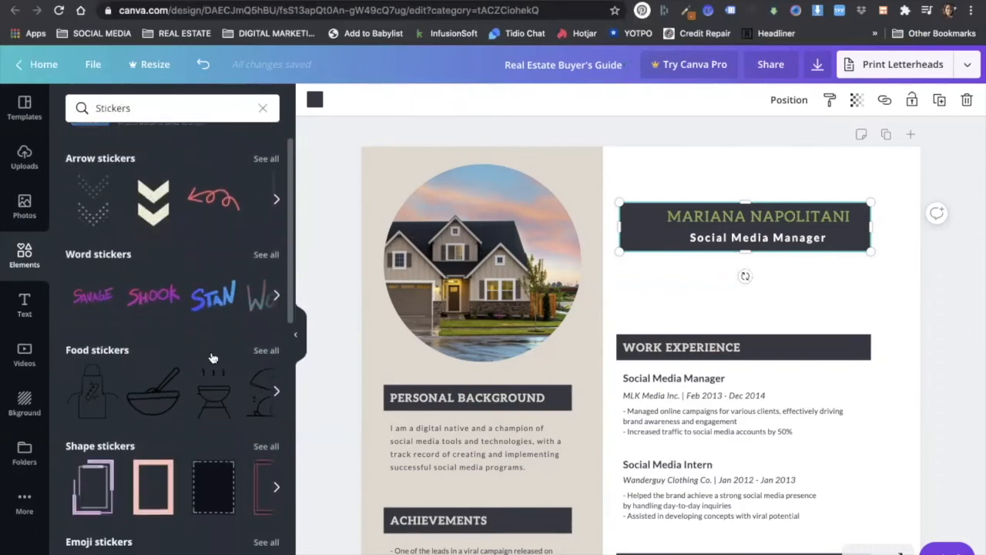
pyautogui.scroll(-5, 213, 356)
pyautogui.scroll(3, 213, 356)
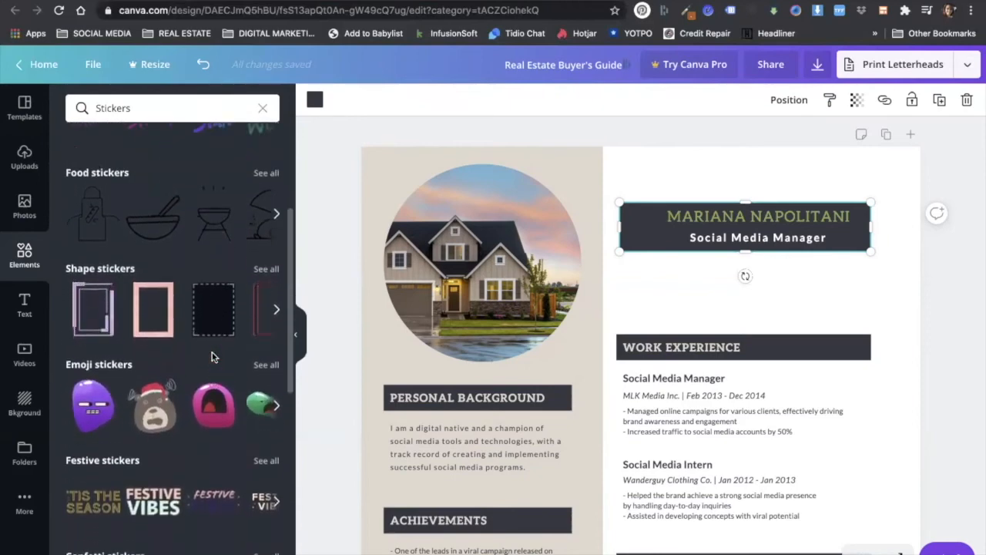
pyautogui.scroll(2, 213, 356)
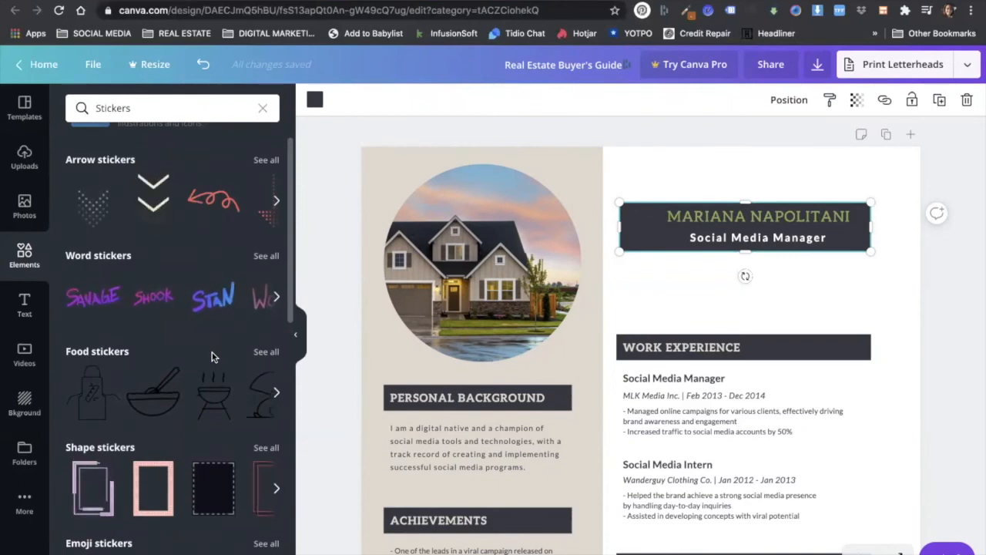
pyautogui.scroll(-4, 213, 356)
pyautogui.scroll(-5, 213, 356)
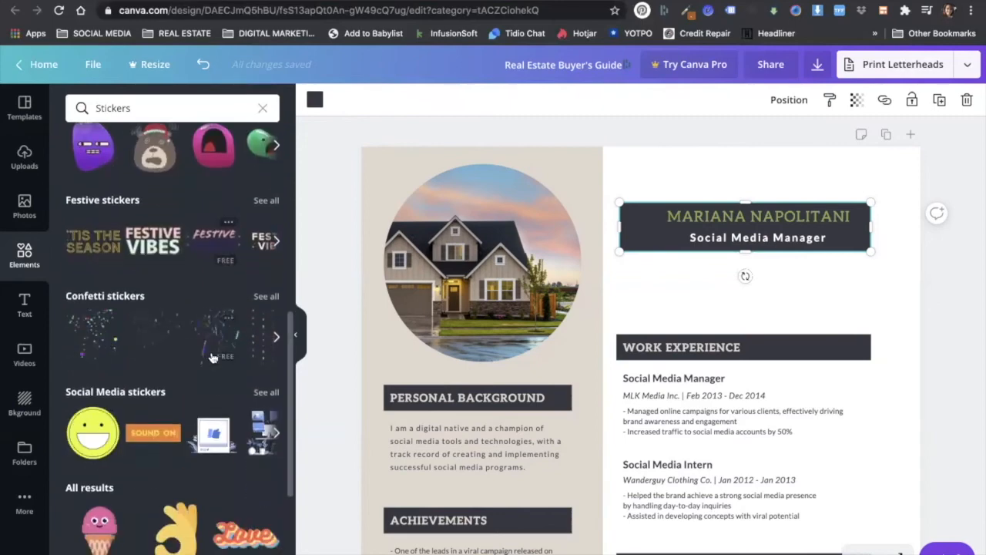
pyautogui.scroll(-3, 214, 356)
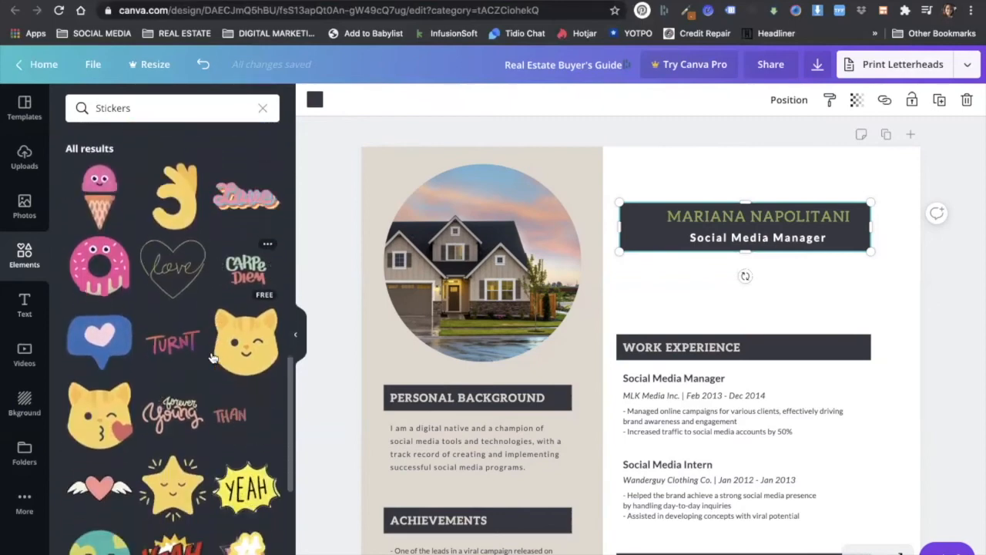
# Replace the Stickers search in the element library with a search for "heart"
pyautogui.scroll(6, 214, 356)
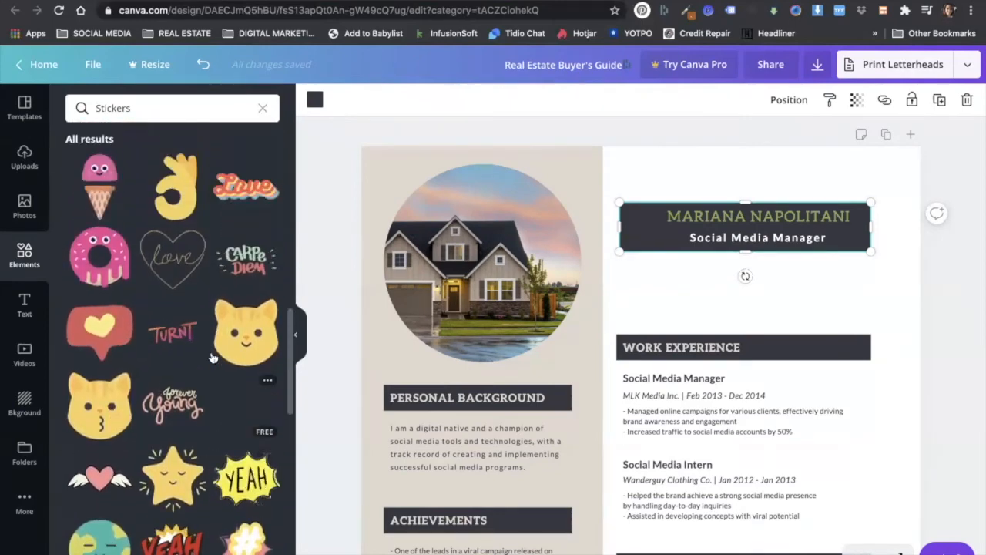
pyautogui.click(154, 107)
pyautogui.doubleClick(154, 108)
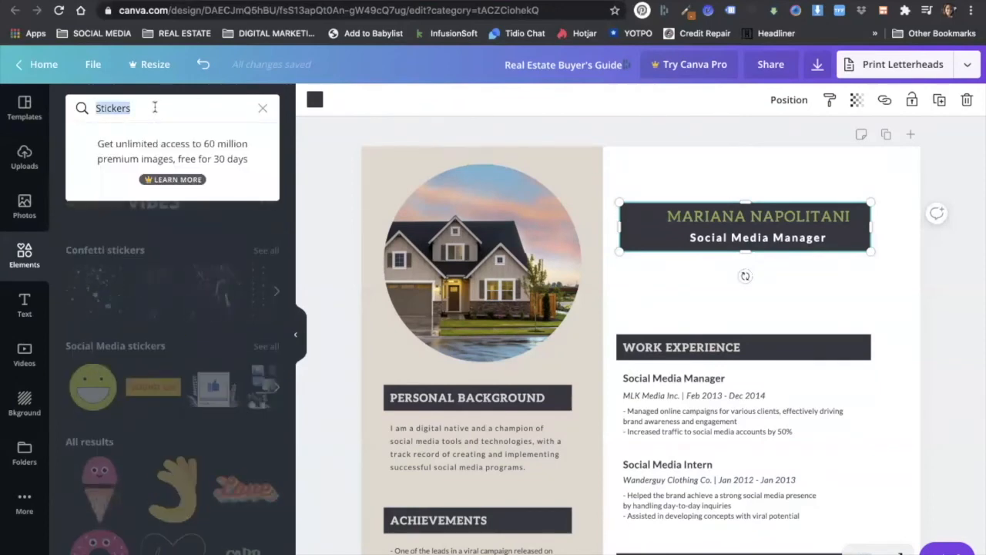
pyautogui.write('heart')
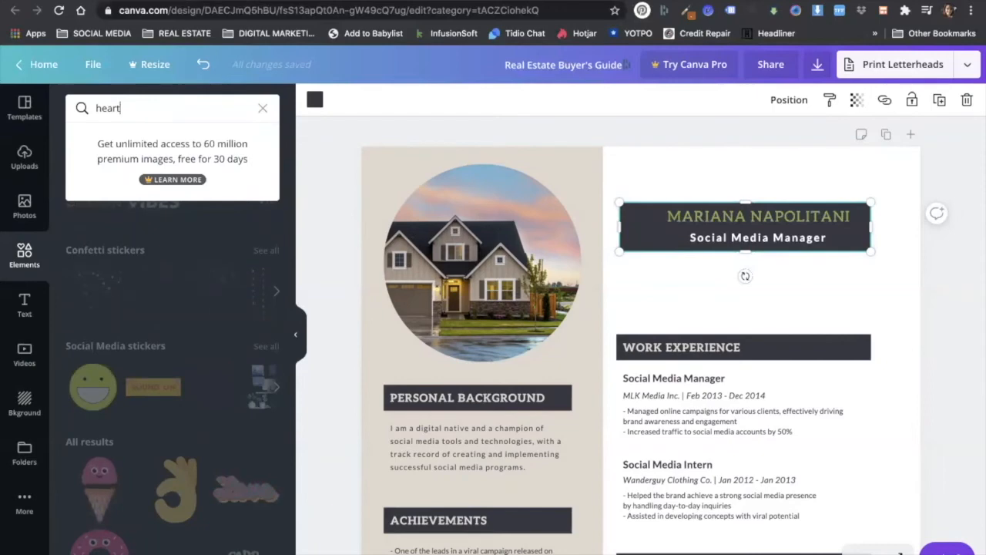
pyautogui.press('Return')
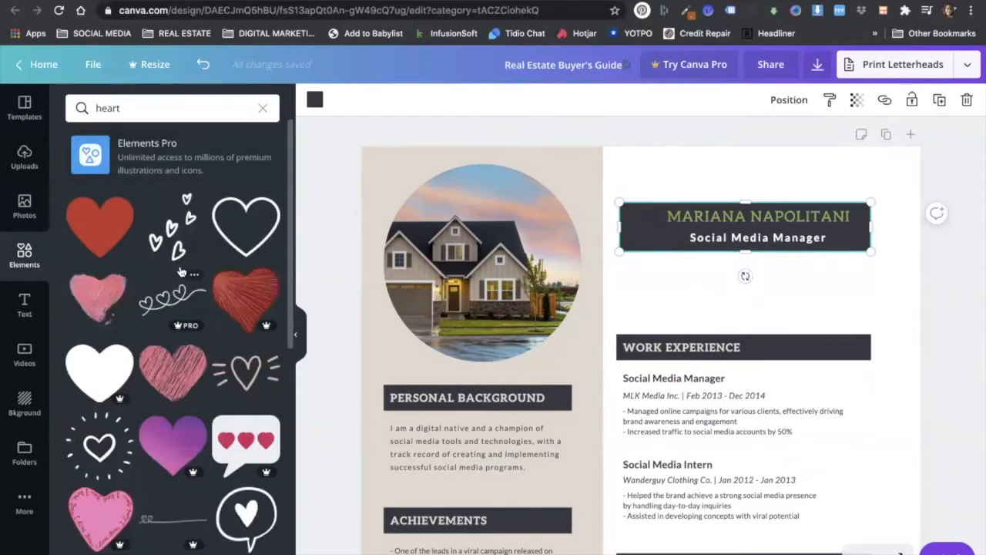
pyautogui.scroll(-2, 177, 388)
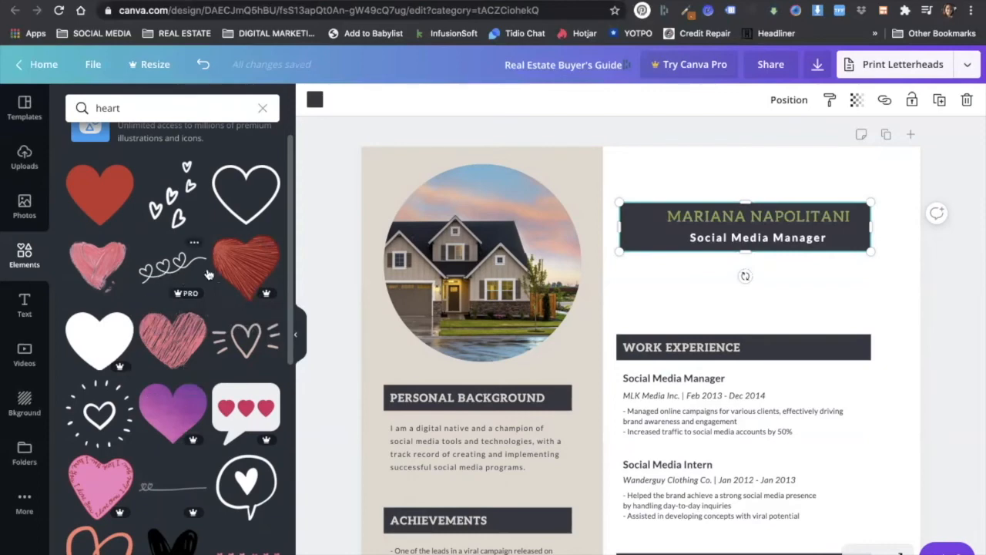
# Insert the red scribbled heart, shrink it to about 1 by 1, and place it centred beneath the name banner
pyautogui.click(239, 266)
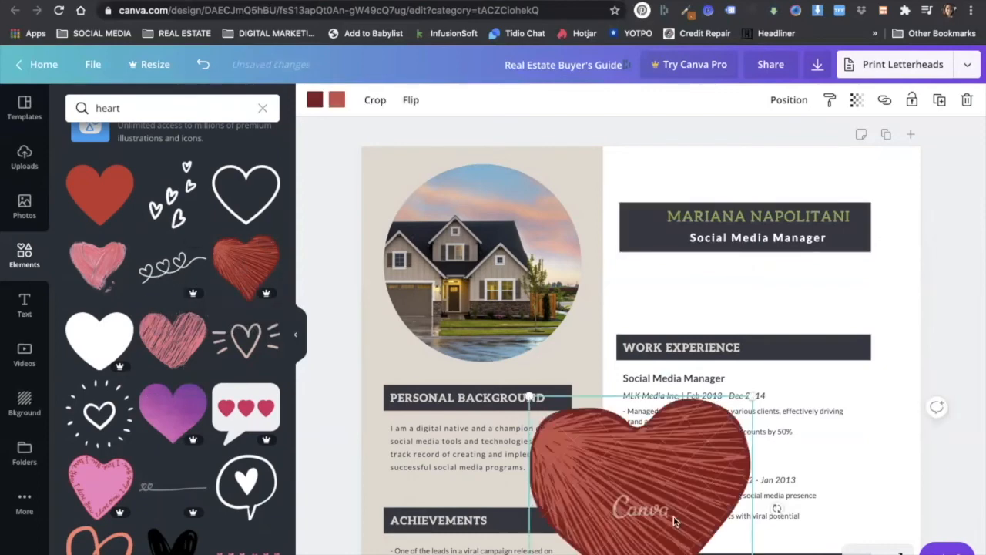
pyautogui.moveTo(616, 490)
pyautogui.mouseDown()
pyautogui.moveTo(725, 335)
pyautogui.moveTo(709, 339)
pyautogui.mouseUp()
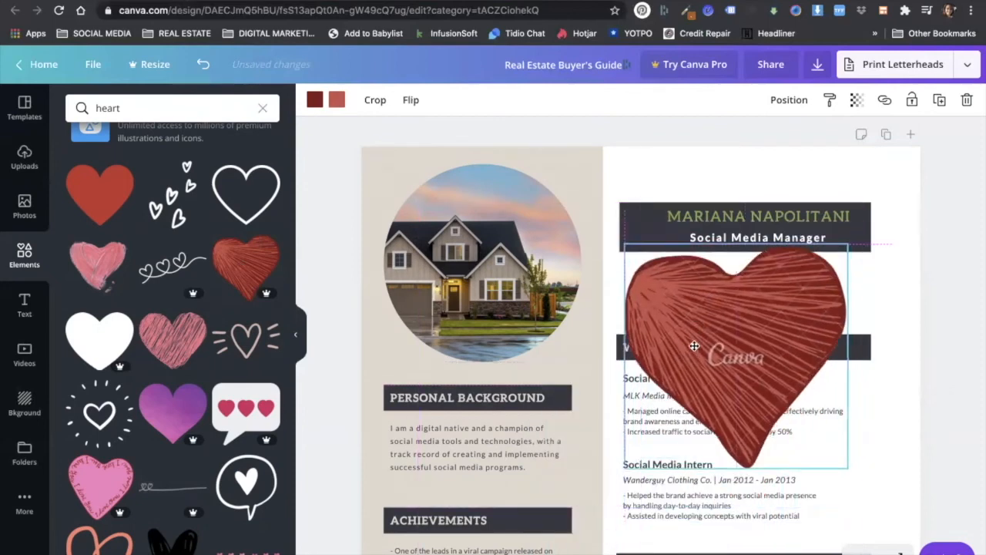
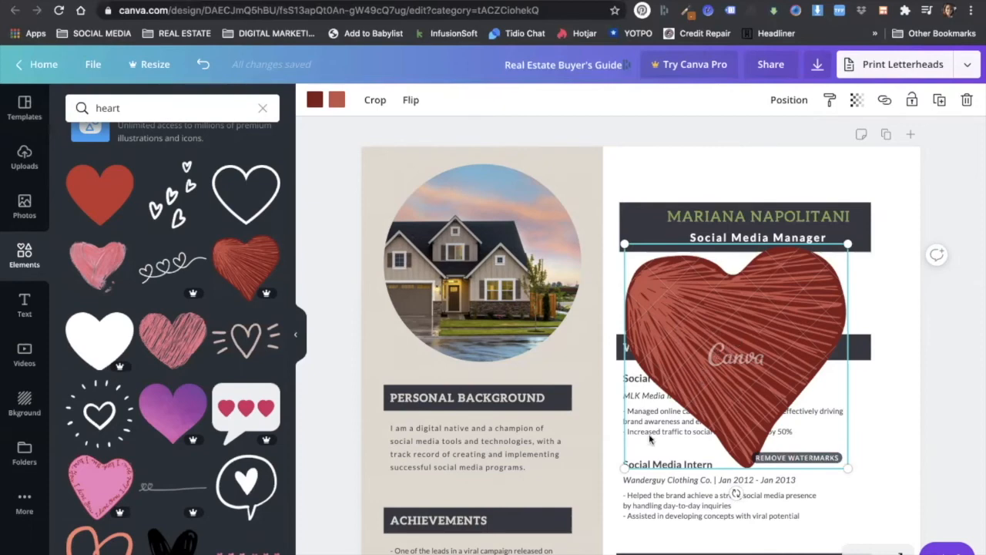
pyautogui.moveTo(642, 446); pyautogui.dragTo(786, 319)
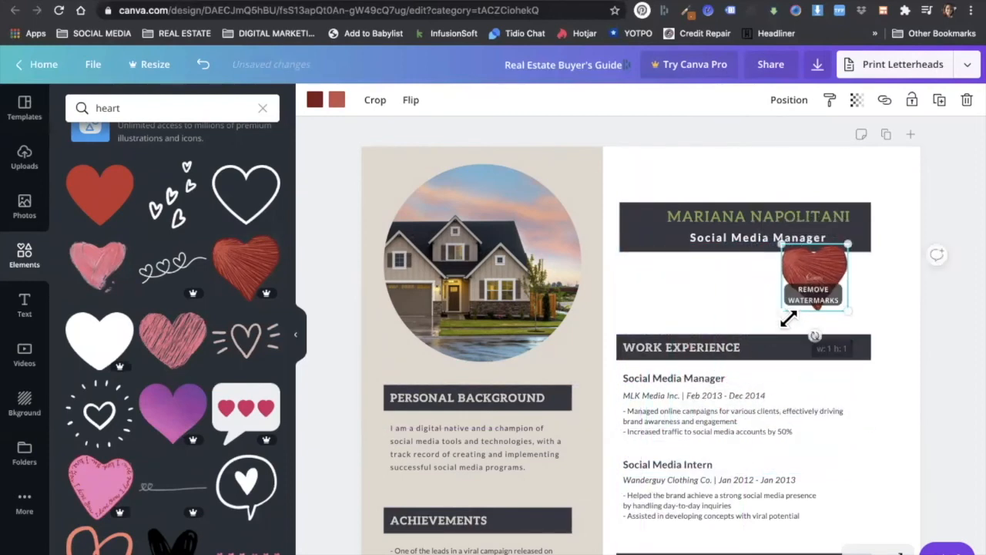
pyautogui.moveTo(828, 271); pyautogui.dragTo(761, 279)
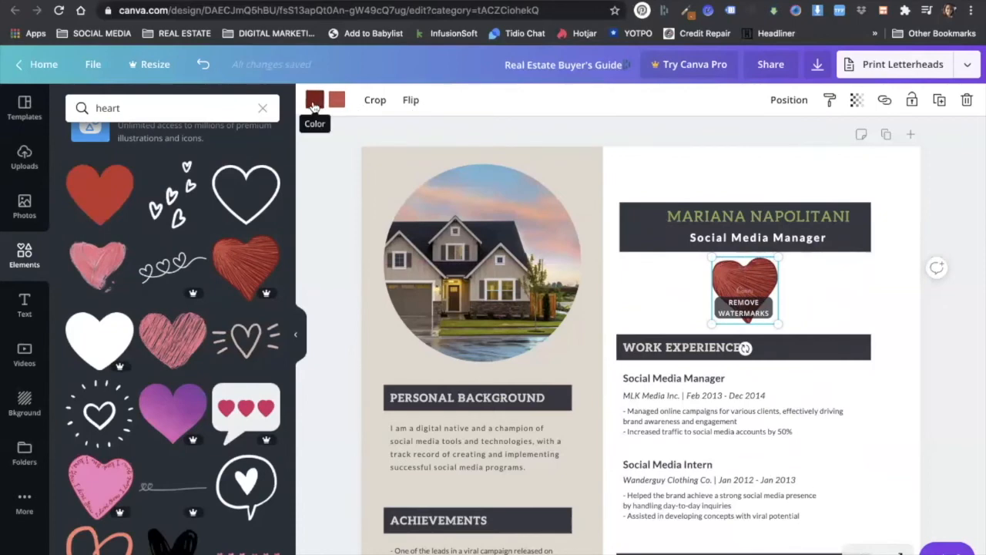
# Recolor the heart's dark red to the document's lighter red and its other color to the document's beige
pyautogui.click(315, 100)
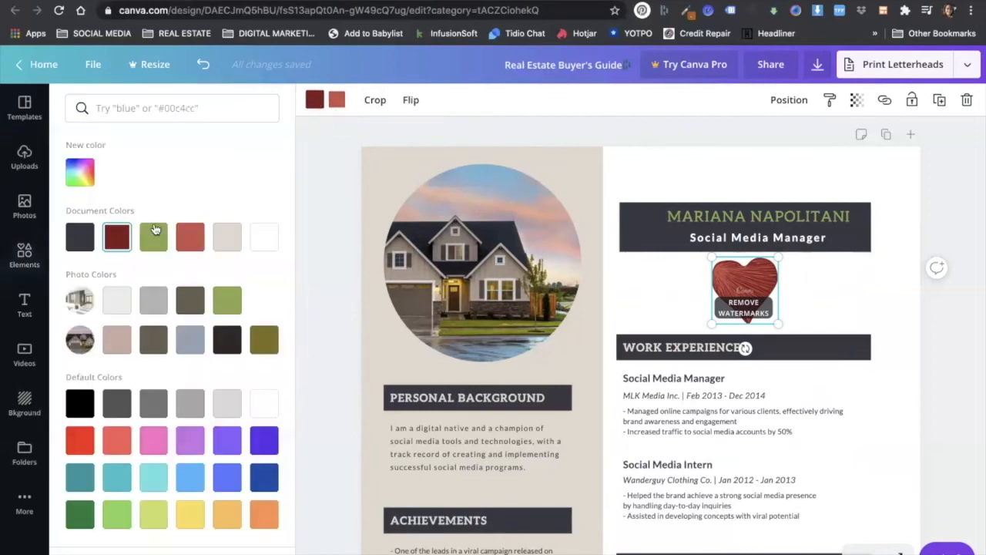
pyautogui.click(185, 241)
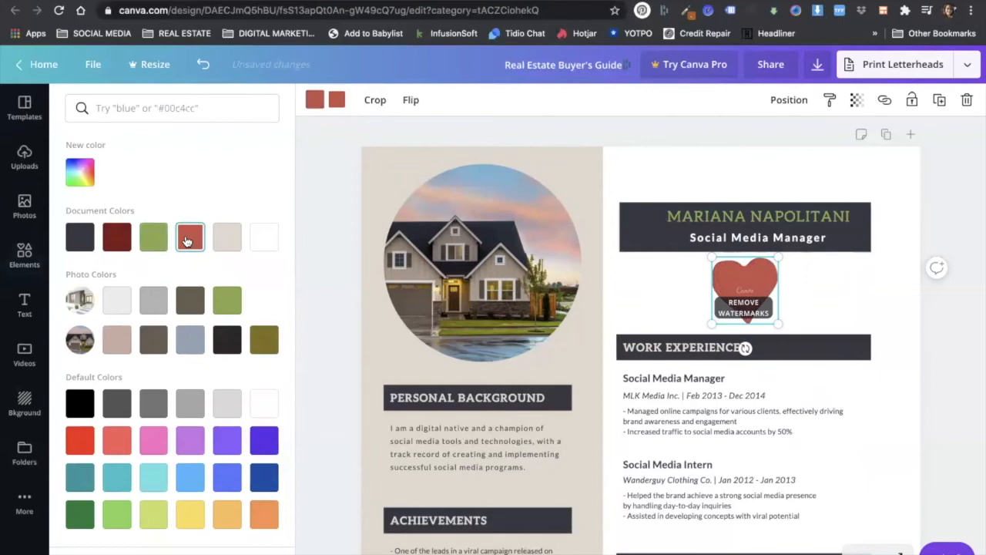
pyautogui.click(339, 103)
pyautogui.click(223, 239)
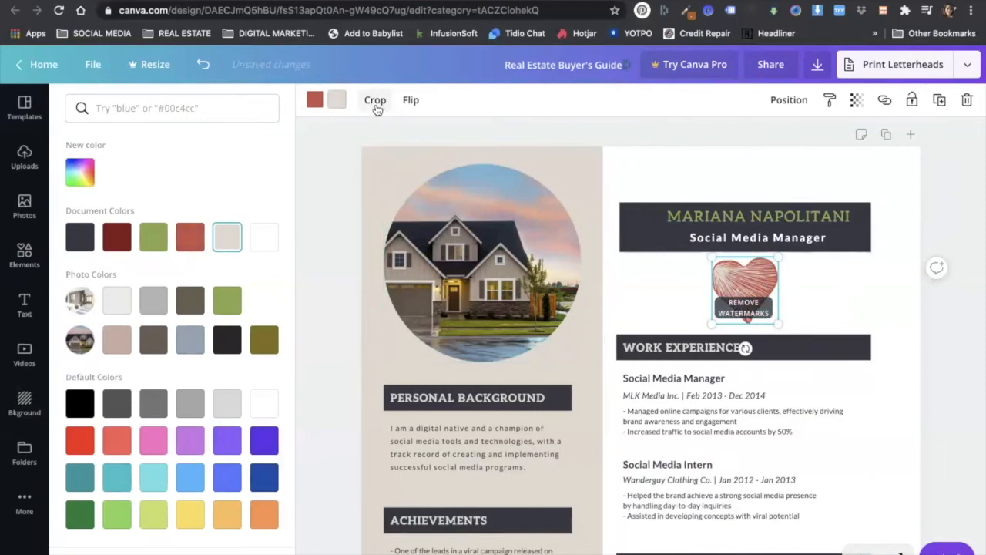
# Try flipping the heart horizontally and vertically, and delete it from the page
pyautogui.click(409, 100)
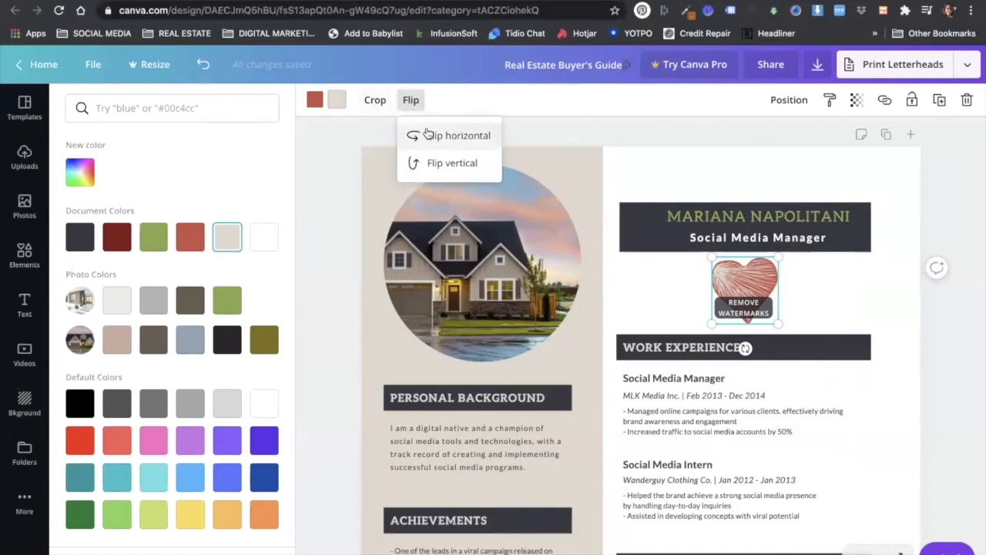
pyautogui.click(427, 135)
pyautogui.click(462, 166)
pyautogui.click(464, 166)
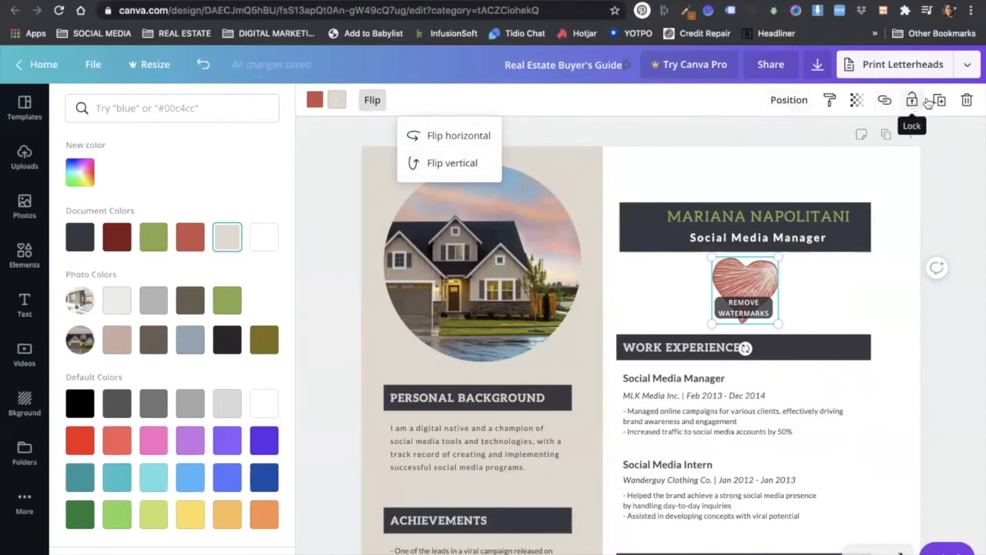
pyautogui.click(967, 101)
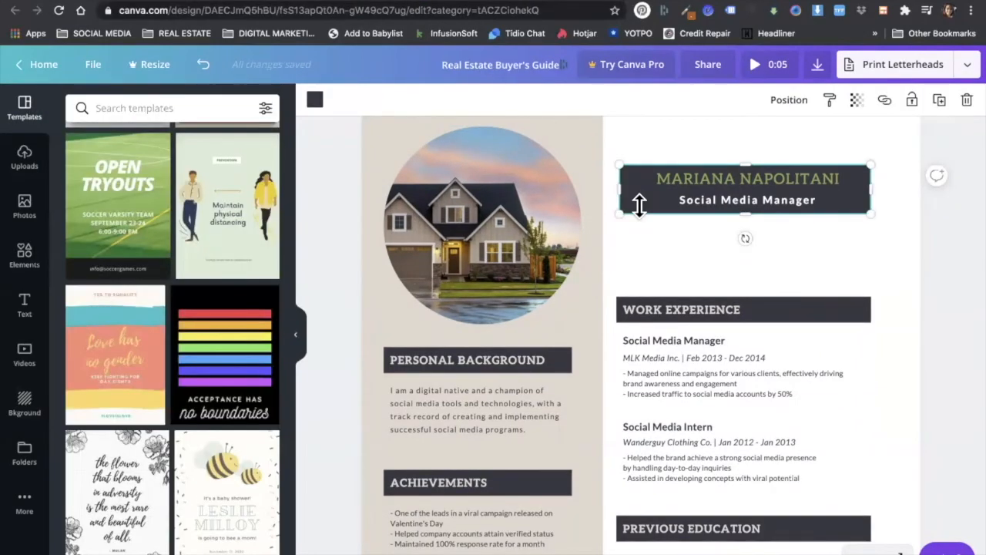
# Narrow the grouped name and Social Media Manager text from its left edge
pyautogui.click(692, 199)
pyautogui.click(689, 199)
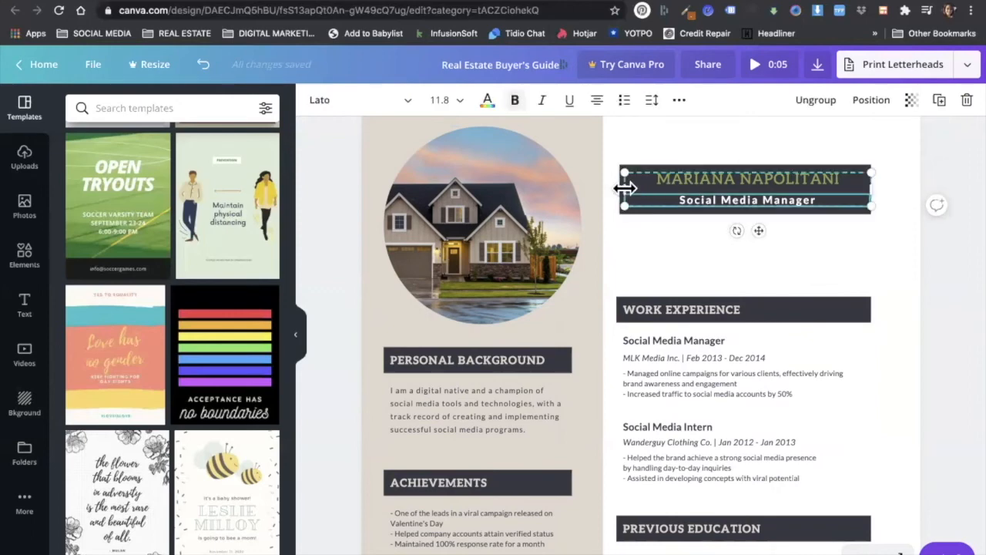
pyautogui.moveTo(625, 188); pyautogui.dragTo(670, 186)
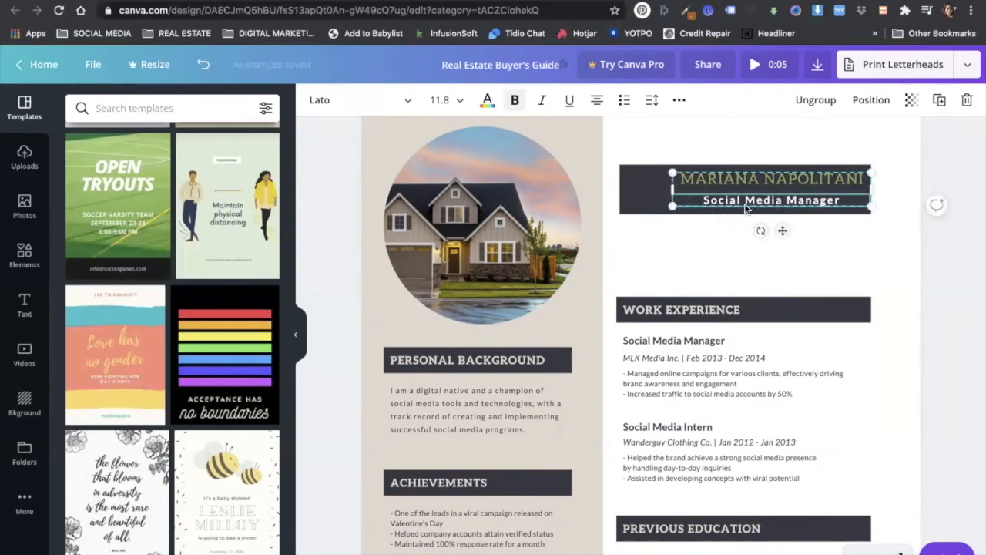
# Select the dark banner together with the name and title text and align them to each other's horizontal center
pyautogui.click(641, 197)
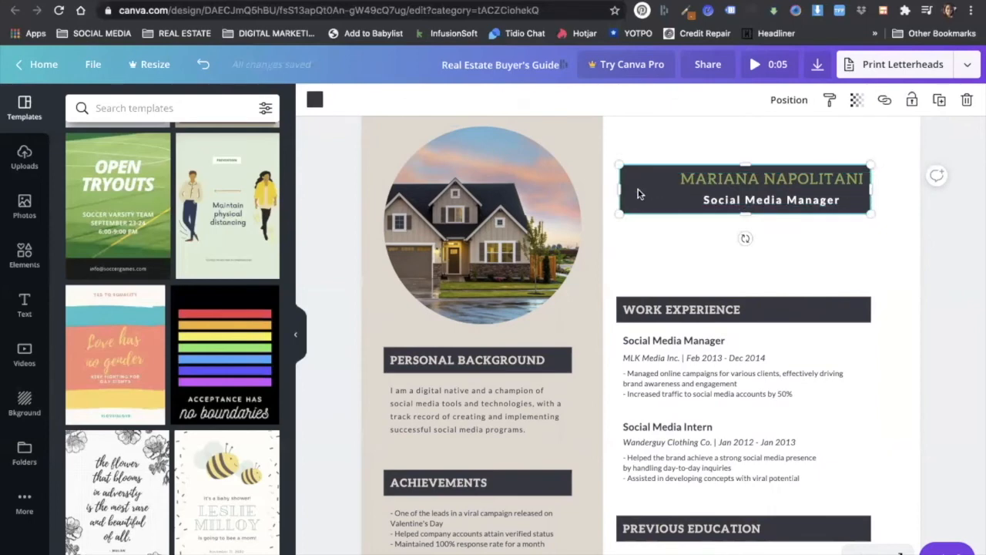
pyautogui.keyDown('shift'); pyautogui.click(721, 186); pyautogui.keyUp('shift')
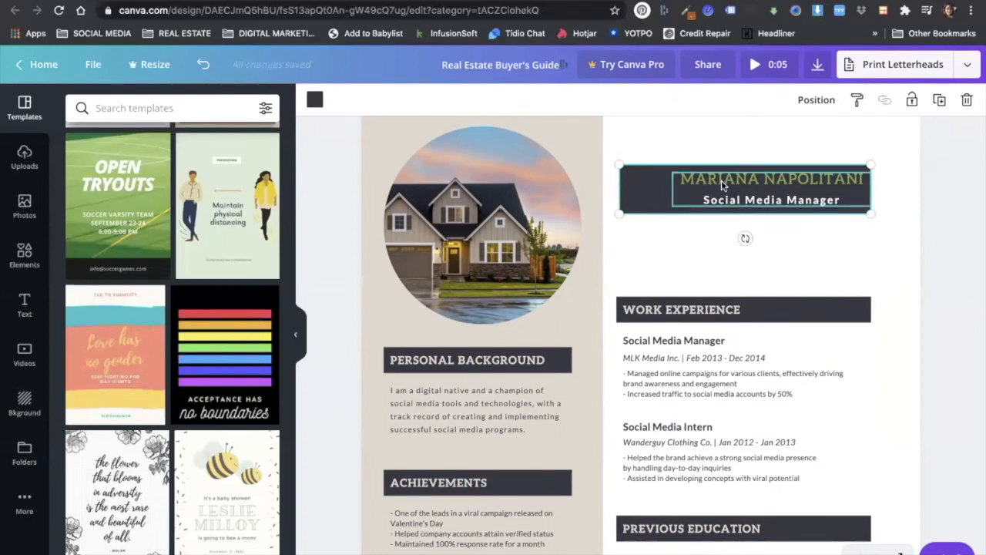
pyautogui.click(820, 100)
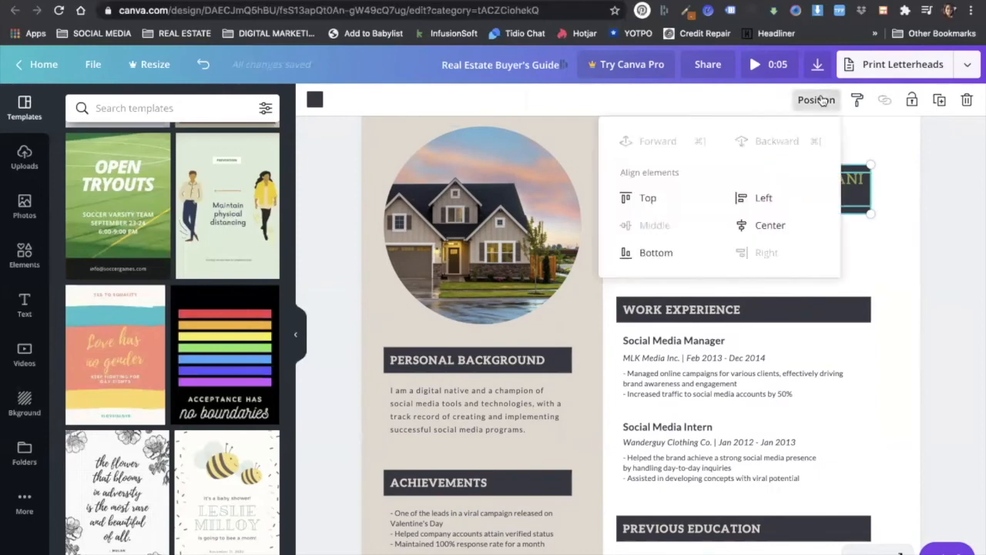
pyautogui.click(768, 225)
pyautogui.click(858, 217)
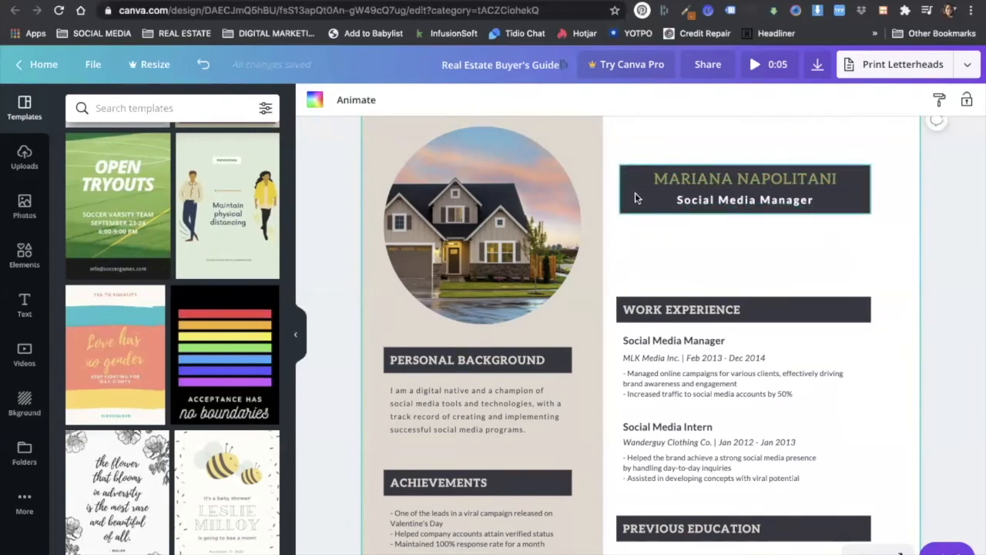
# Duplicate the banner with its name and title text, placing the copy directly below the original with a 0.2 gap
pyautogui.scroll(1, 635, 198)
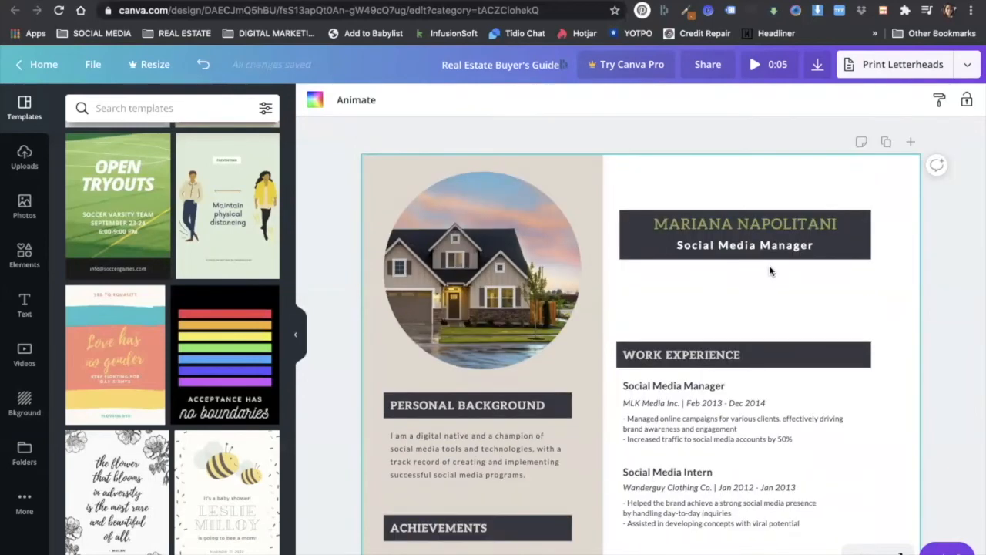
pyautogui.click(740, 232)
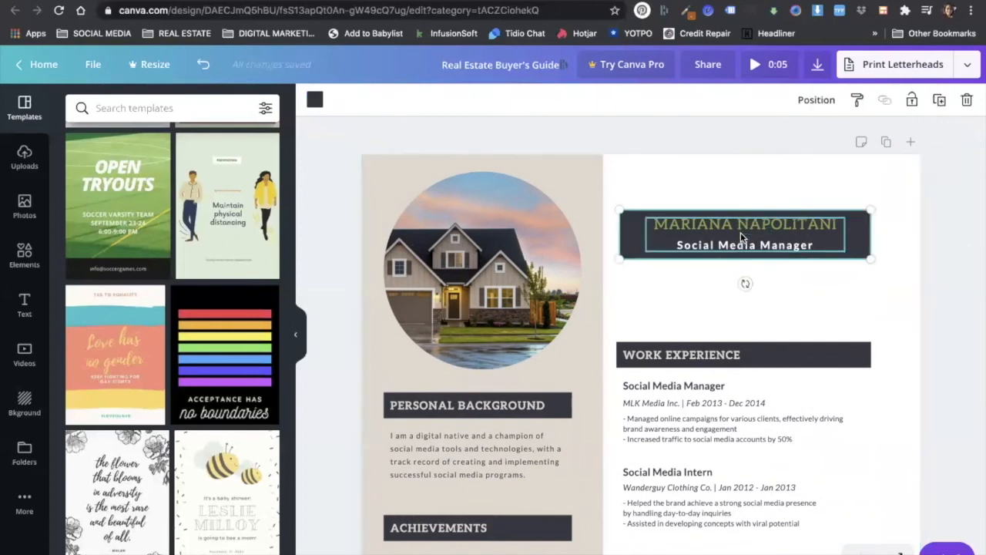
pyautogui.click(761, 272)
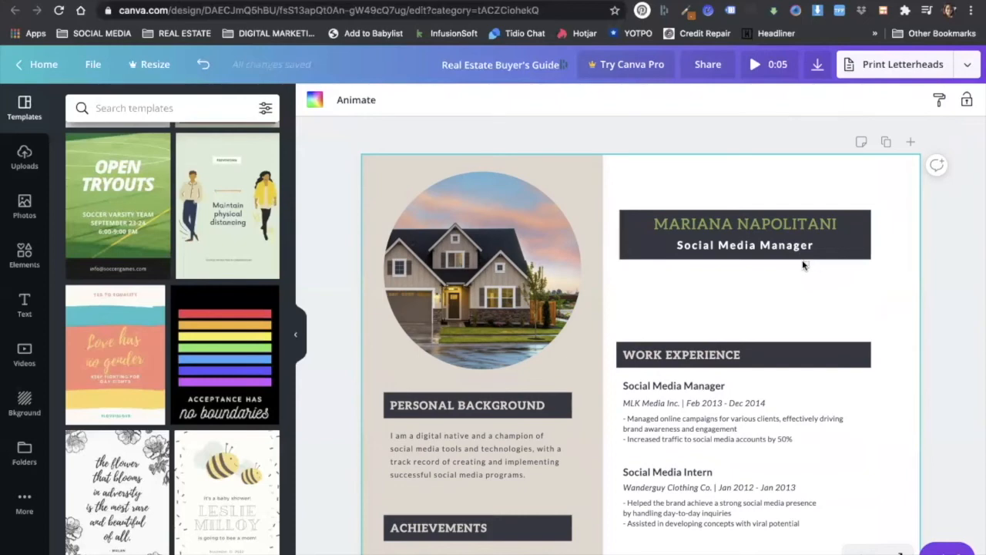
pyautogui.click(753, 222)
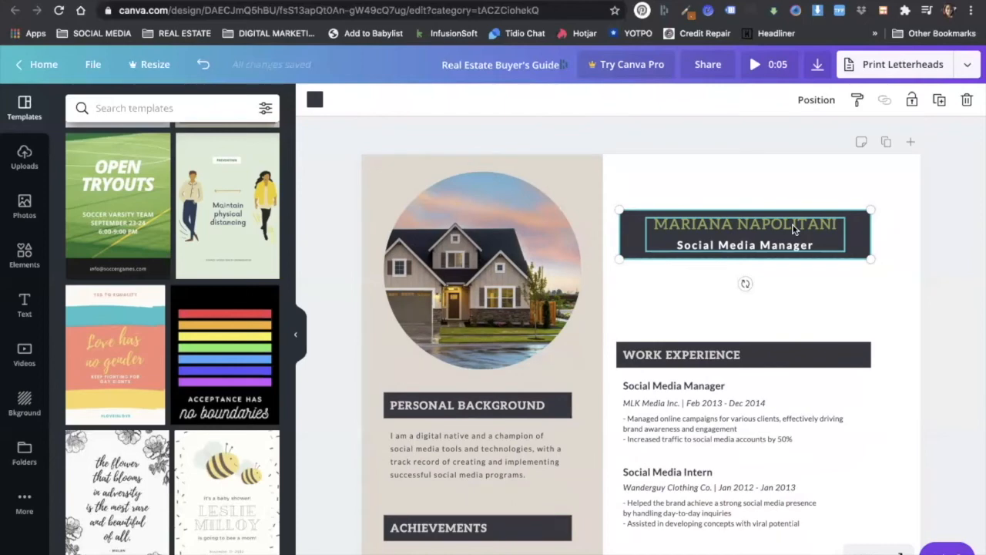
pyautogui.press('alt')
pyautogui.moveTo(793, 230); pyautogui.dragTo(793, 283)
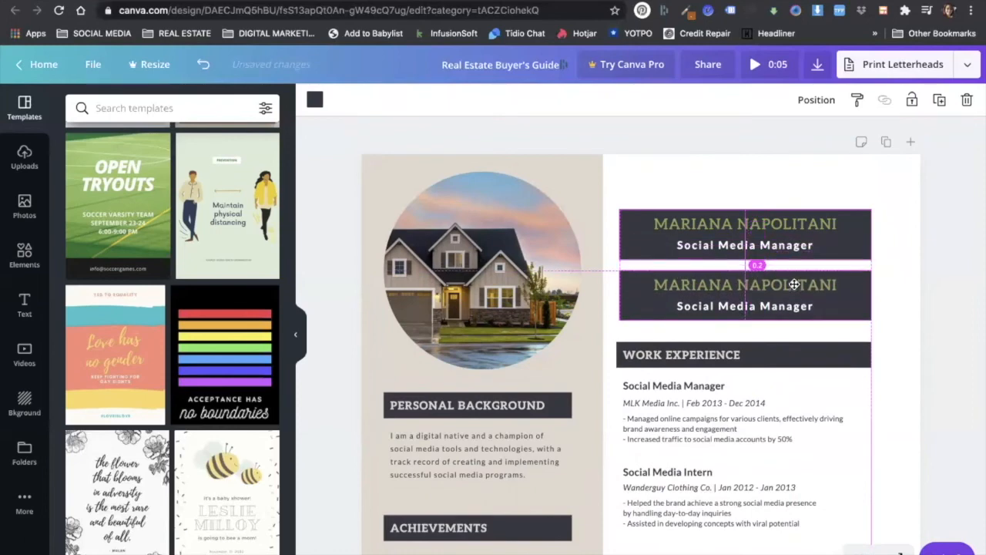
pyautogui.moveTo(793, 283); pyautogui.dragTo(794, 284)
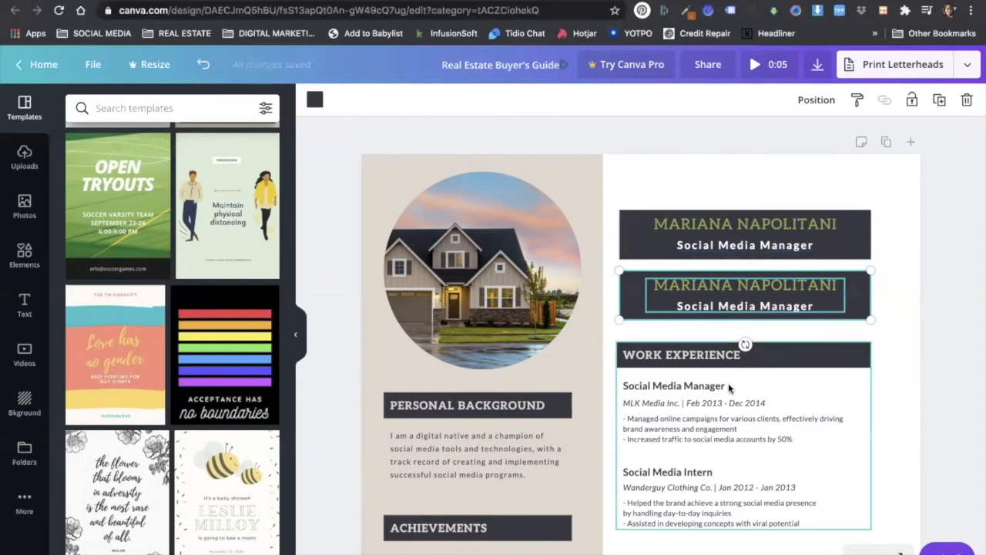
# Color the Social Media Manager job title under Work Experience with the document's green
pyautogui.scroll(-2, 728, 388)
pyautogui.scroll(1, 728, 385)
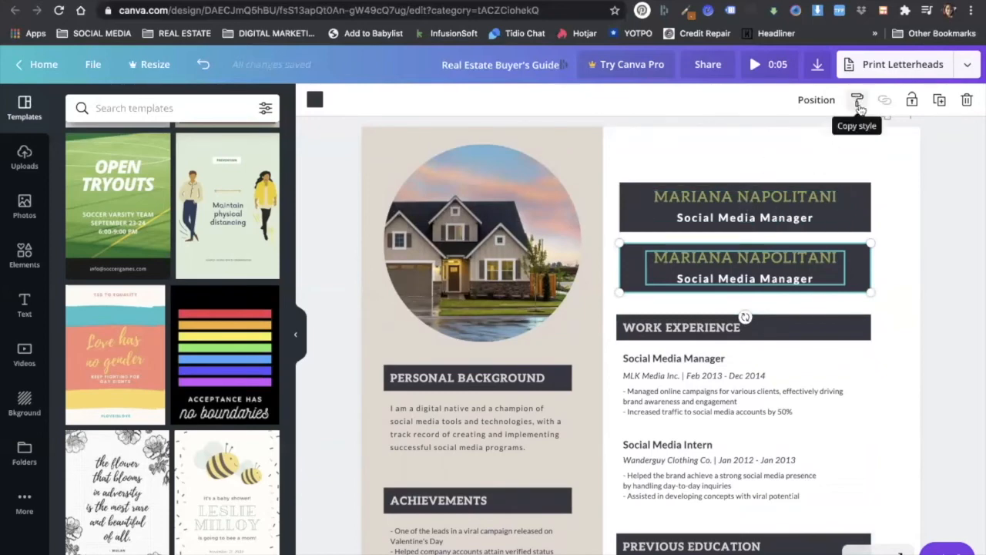
pyautogui.click(693, 375)
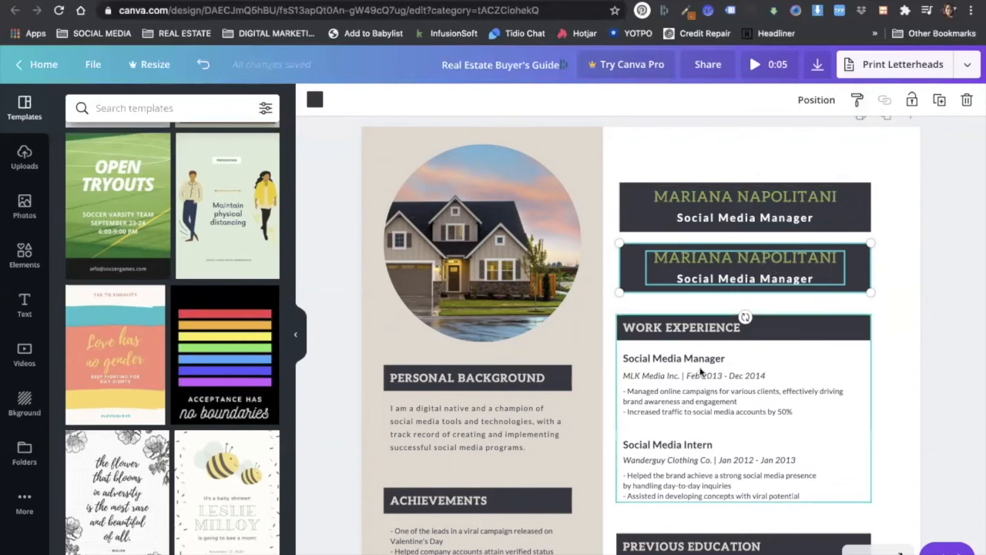
pyautogui.click(732, 359)
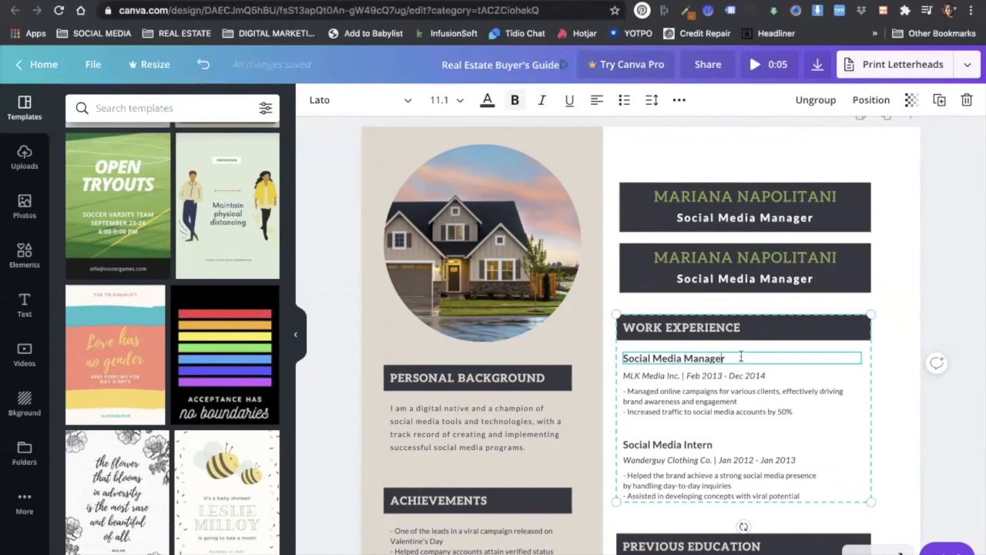
pyautogui.moveTo(741, 356); pyautogui.dragTo(622, 362)
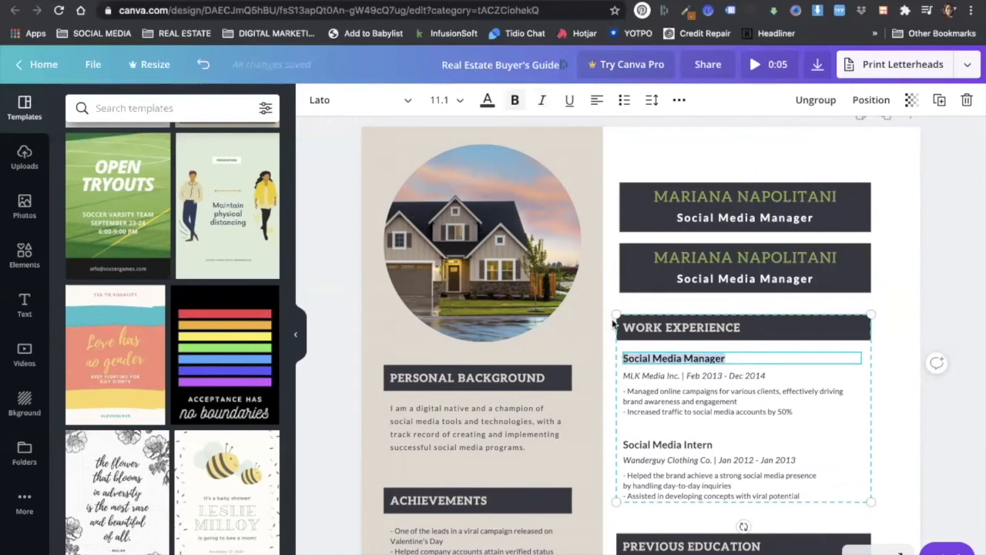
pyautogui.click(487, 100)
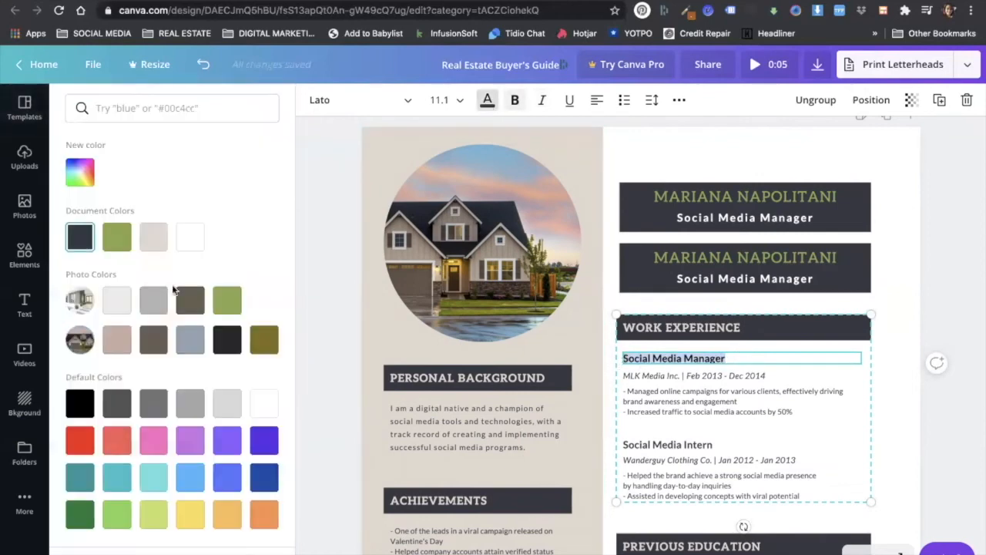
pyautogui.click(123, 238)
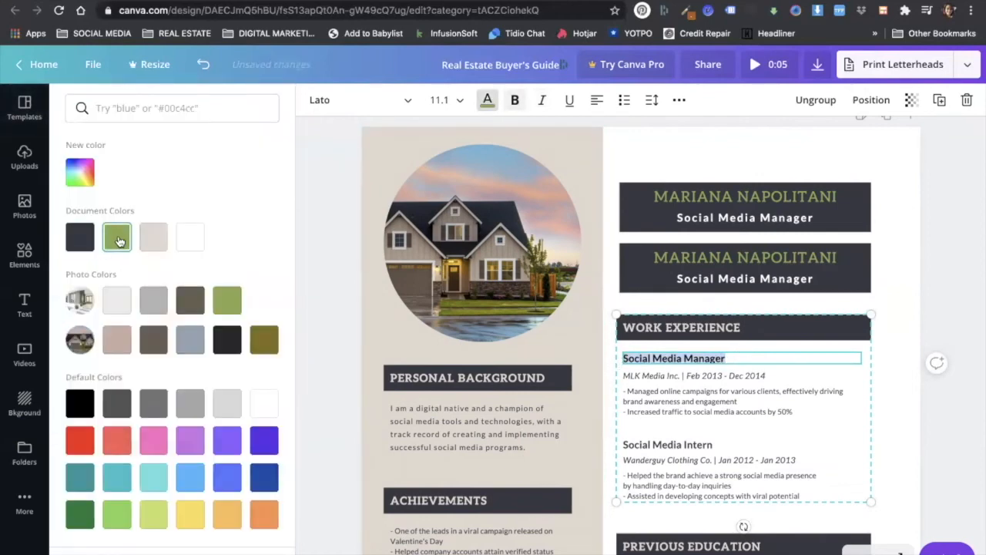
# Set the Social Media Manager job title under Work Experience to Bukhari Script and copy its style onto the Social Media Intern title
pyautogui.click(396, 104)
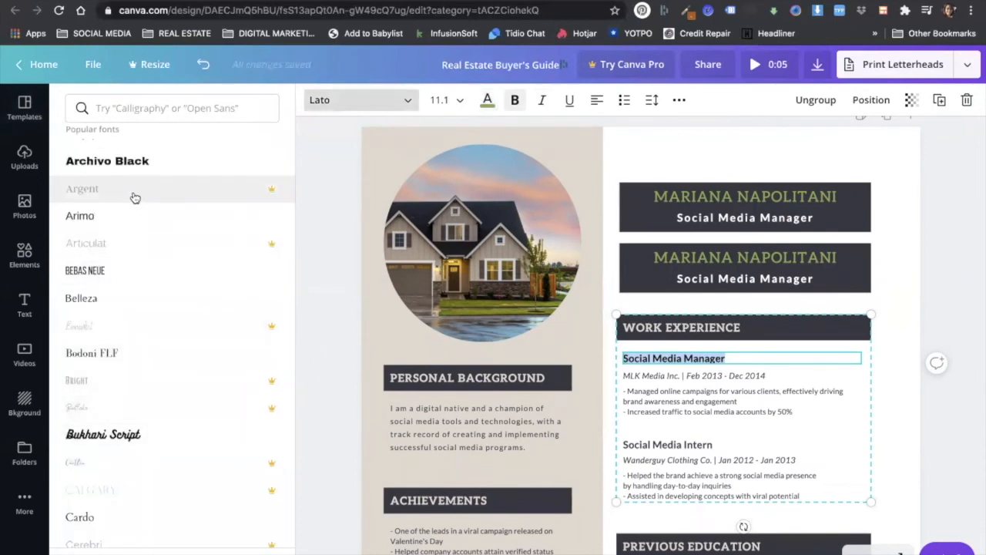
pyautogui.click(133, 168)
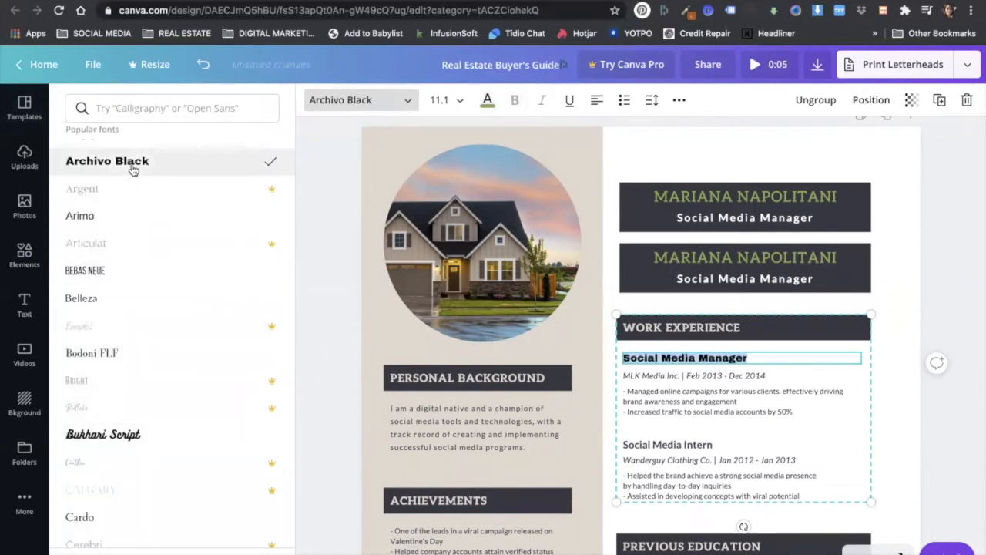
pyautogui.click(103, 434)
pyautogui.click(737, 364)
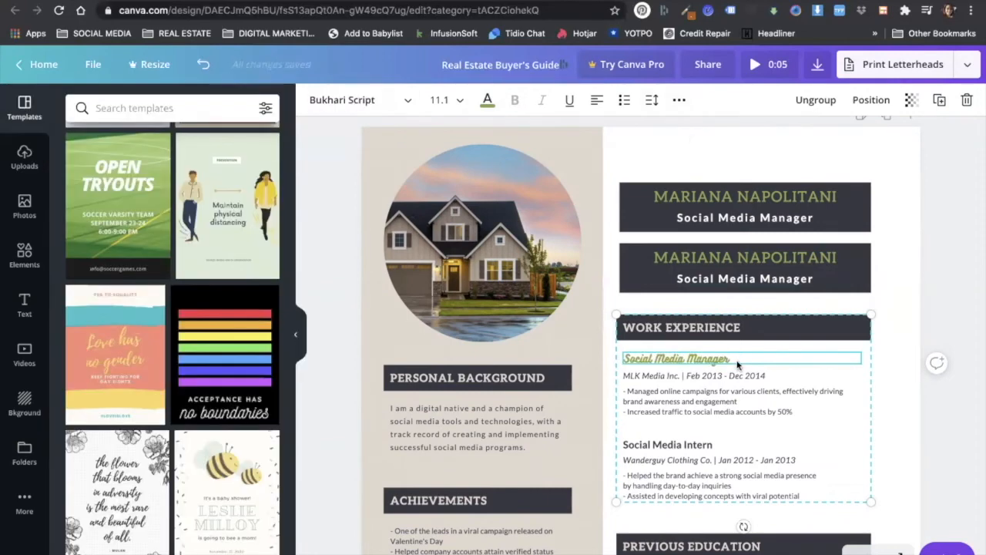
pyautogui.click(679, 103)
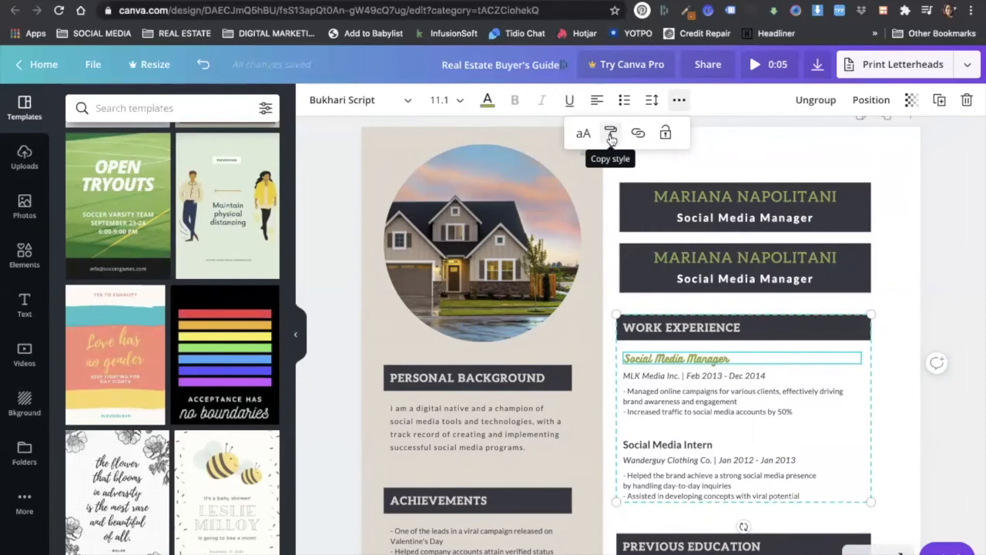
pyautogui.click(610, 135)
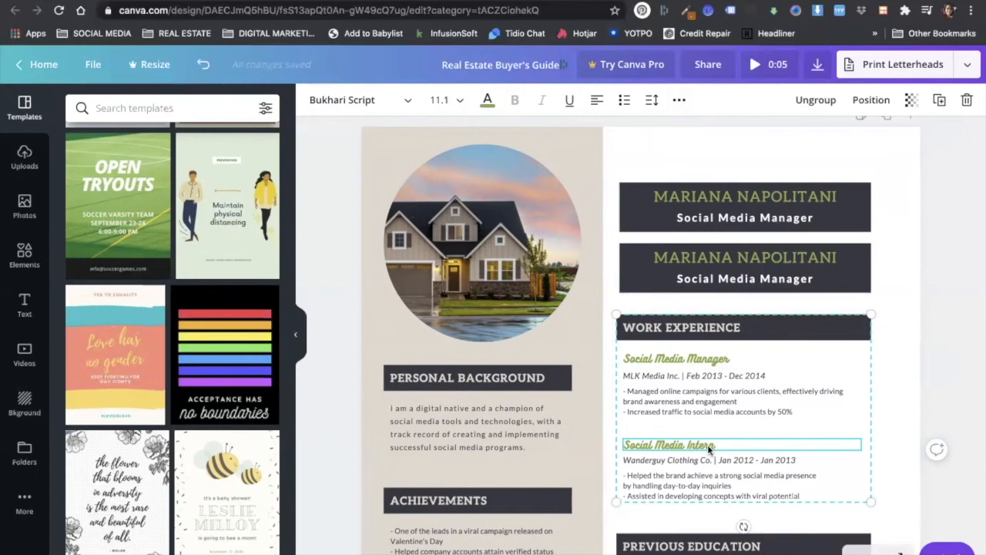
# Try the document's green and beige on the upper name banner and apply the green to all matching dark banners
pyautogui.click(744, 216)
pyautogui.click(314, 99)
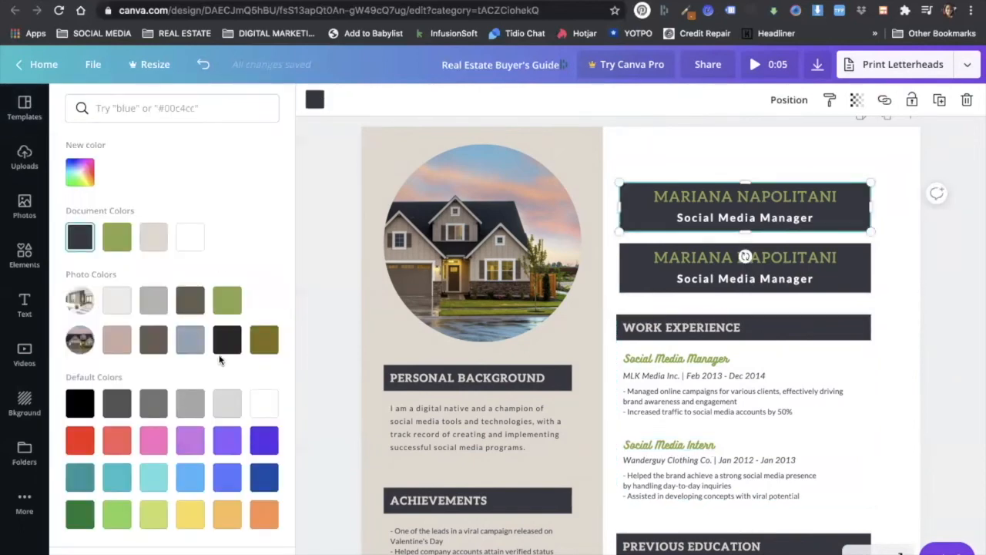
pyautogui.click(116, 239)
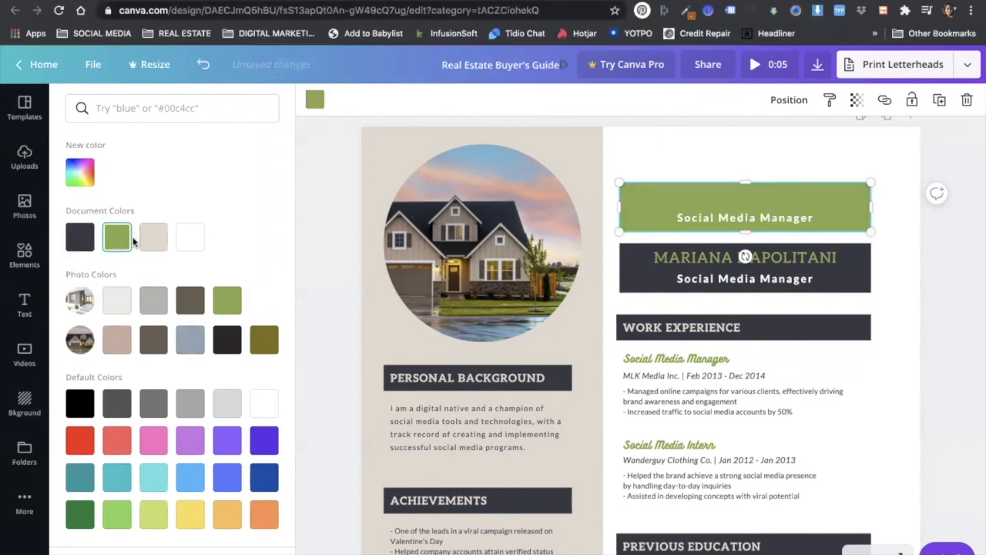
pyautogui.click(152, 237)
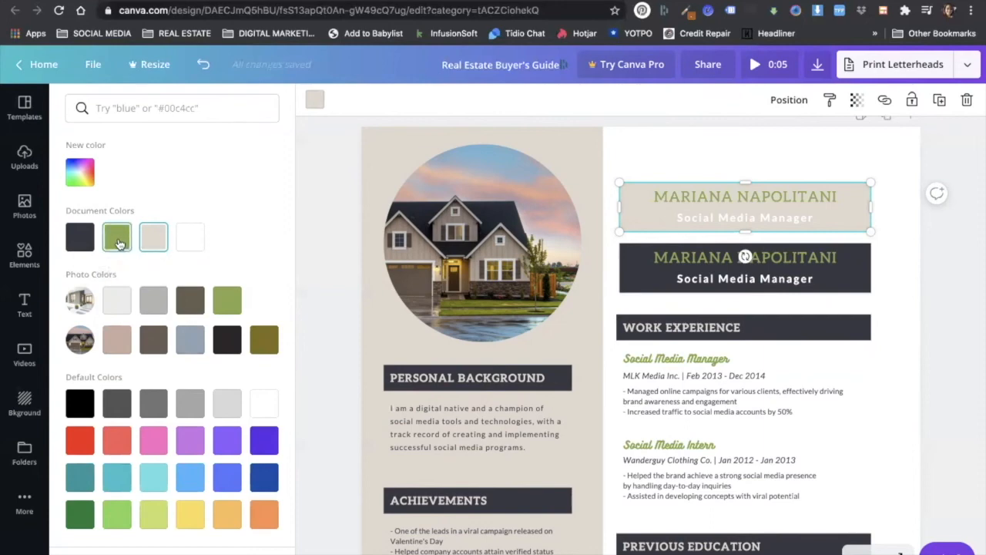
pyautogui.click(117, 239)
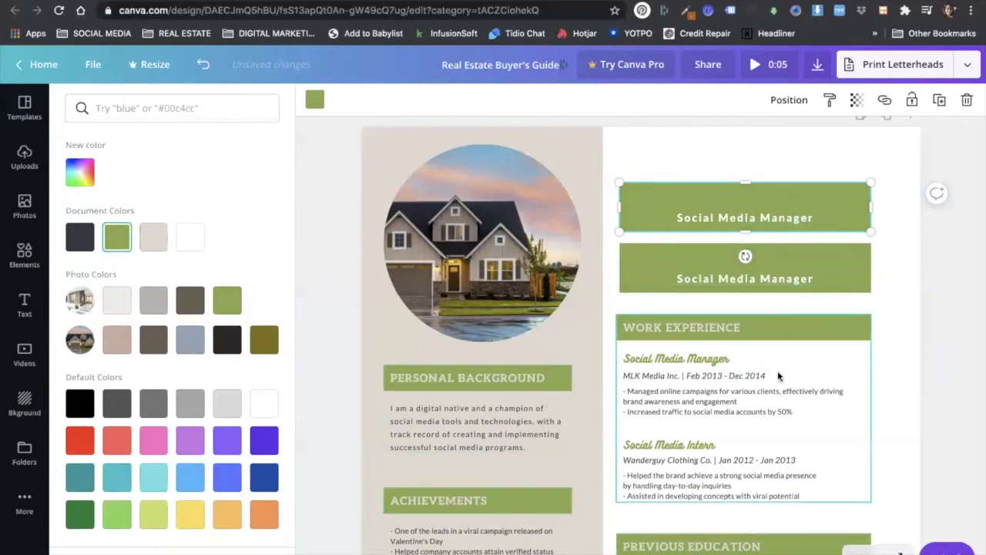
# Undo the green on all matching banners and set the upper name banner back to the document's dark color
pyautogui.scroll(-1, 740, 456)
pyautogui.scroll(-3, 741, 459)
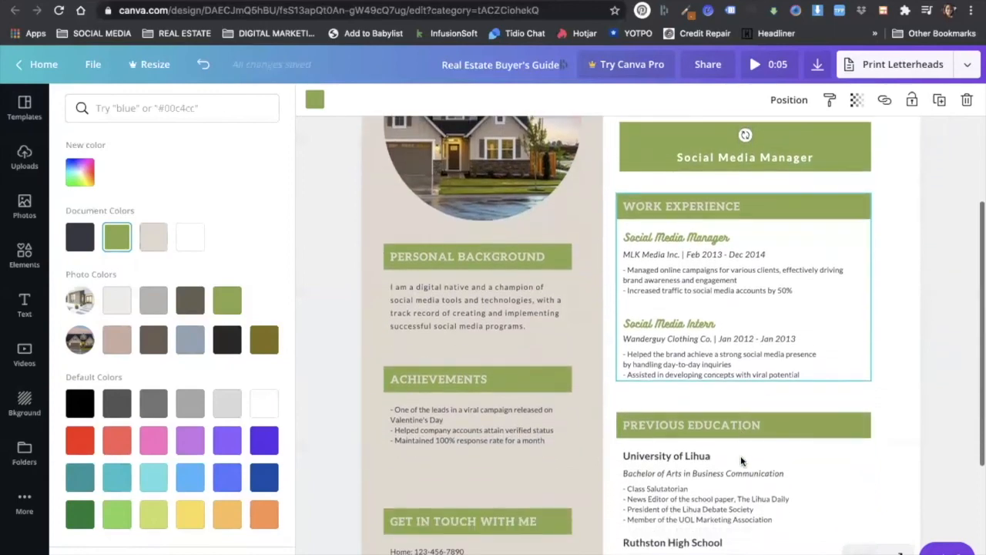
pyautogui.scroll(5, 757, 250)
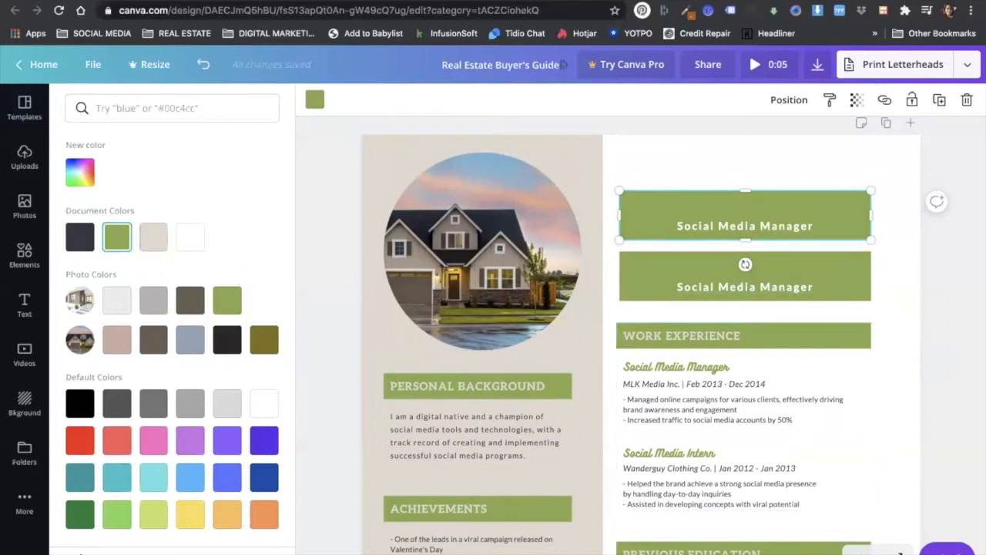
pyautogui.click(171, 552)
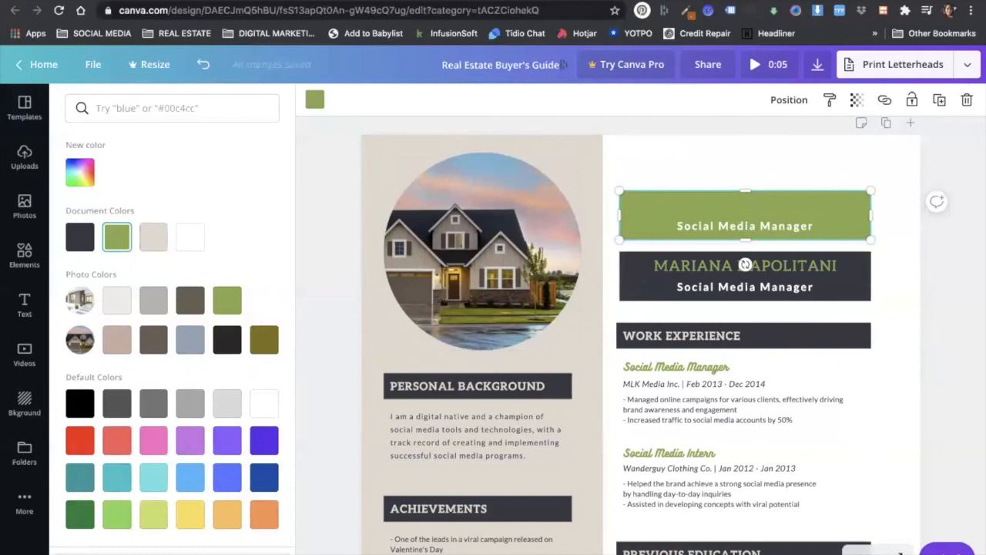
pyautogui.click(81, 236)
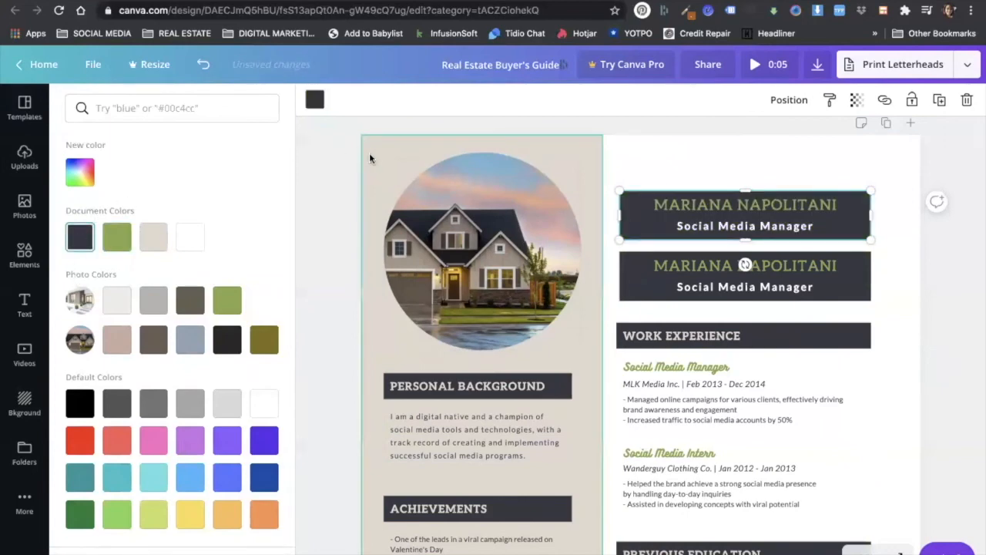
# Undo the banner duplication and color the Social Media Manager title under Work Experience with the dark brown-gray photo color
pyautogui.hotkey('ctrl', 'z')
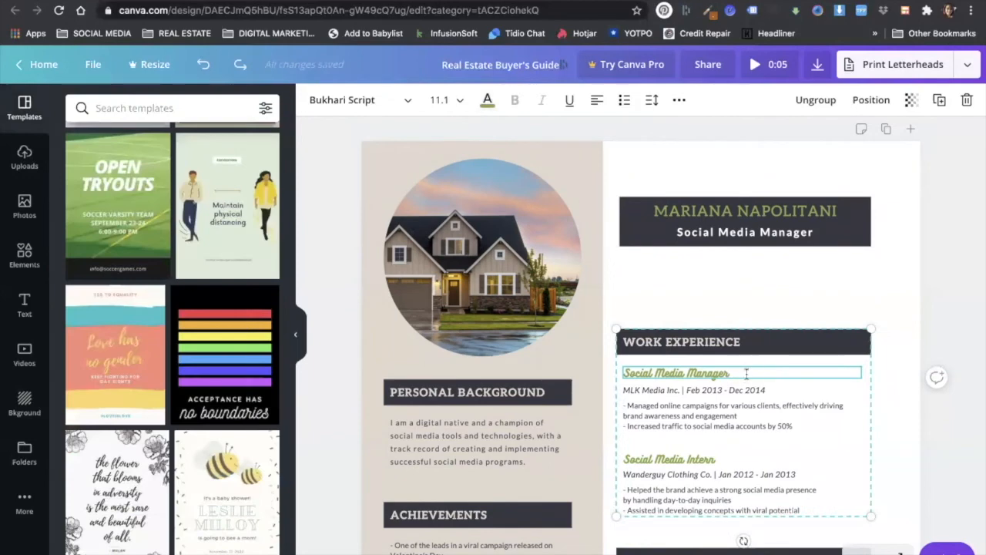
pyautogui.moveTo(748, 372); pyautogui.dragTo(621, 374)
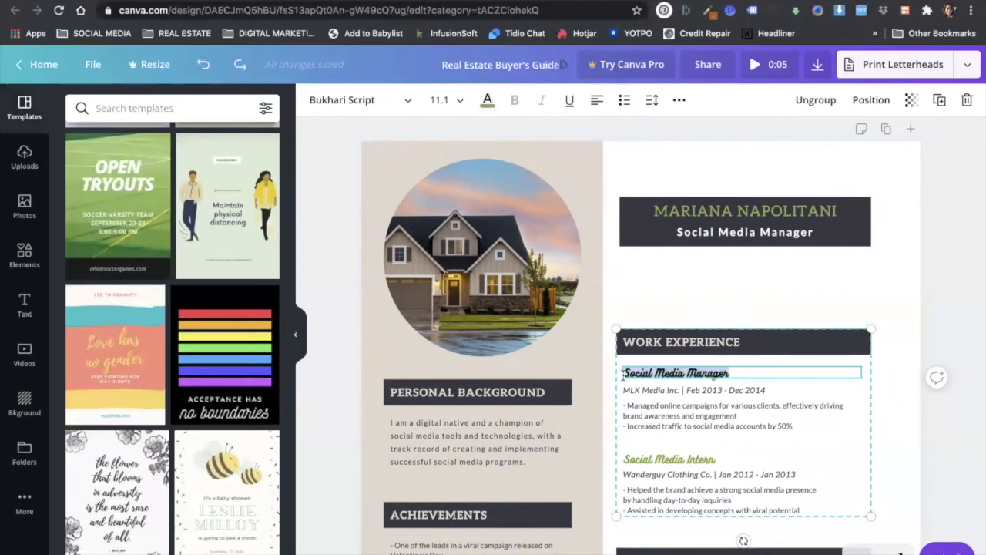
pyautogui.click(487, 101)
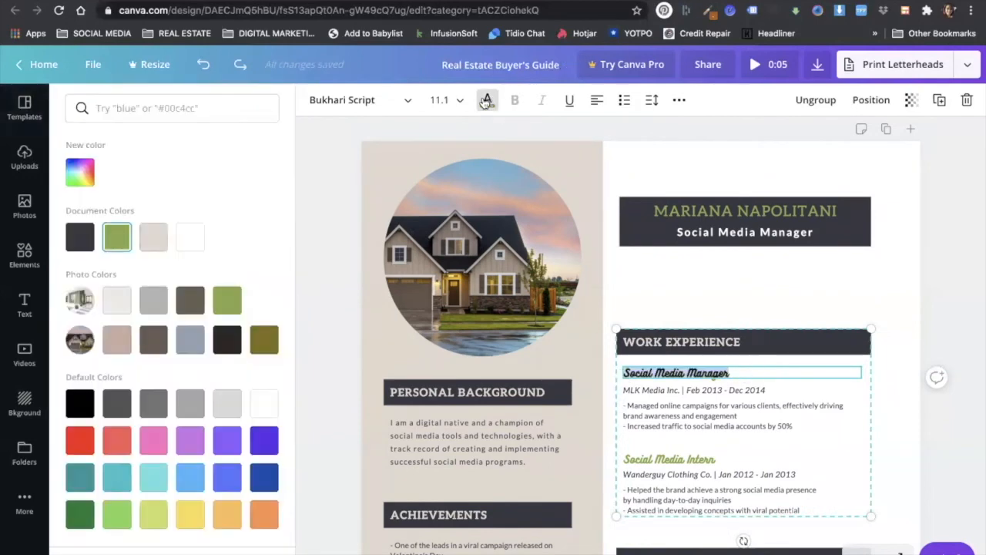
pyautogui.click(193, 300)
pyautogui.click(736, 373)
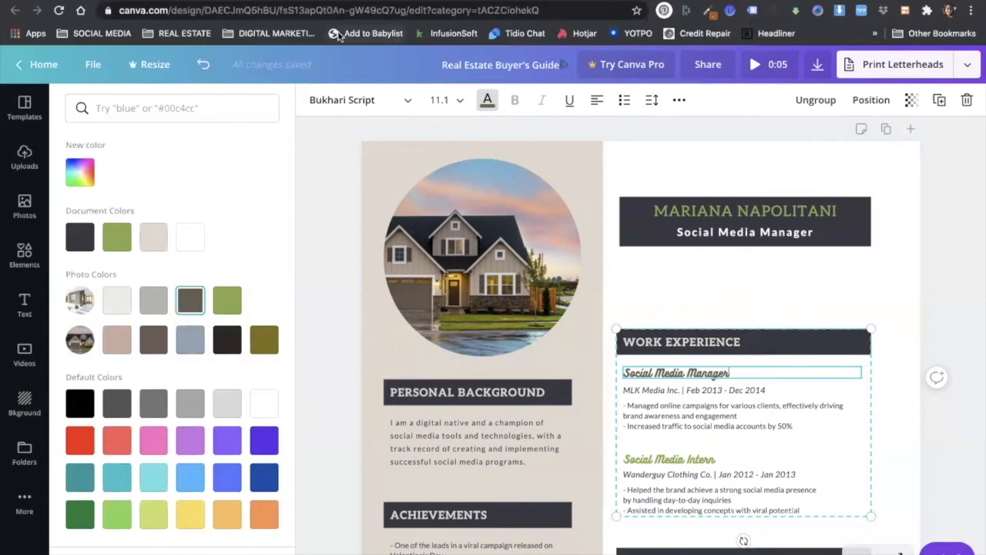
# Undo the Social Media Manager title's last color change, redo it, and deselect the text
pyautogui.click(203, 67)
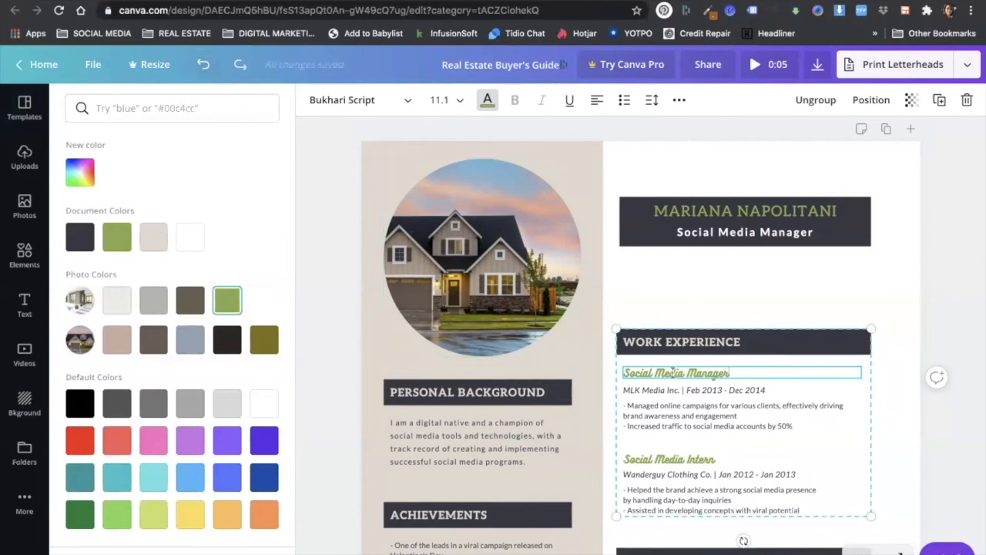
pyautogui.click(243, 71)
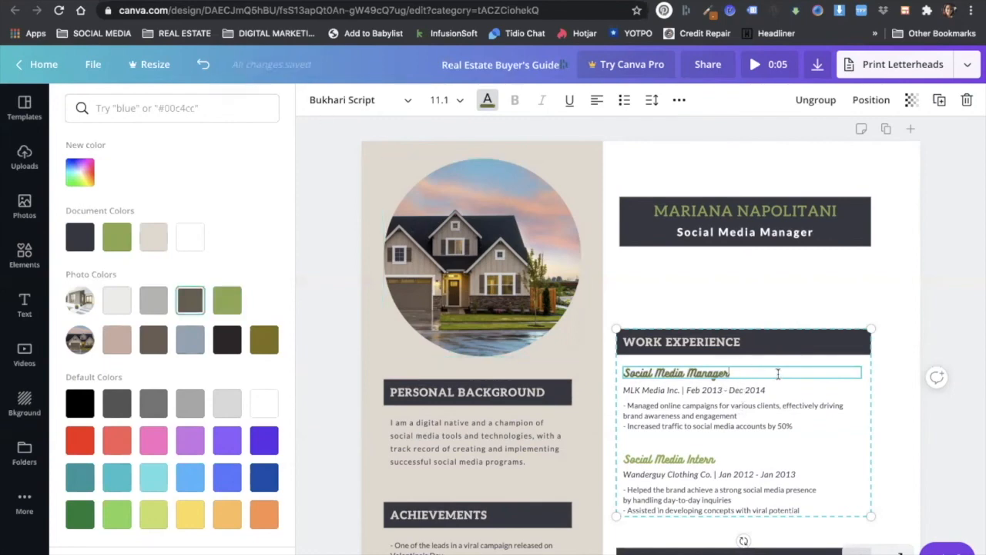
pyautogui.click(735, 271)
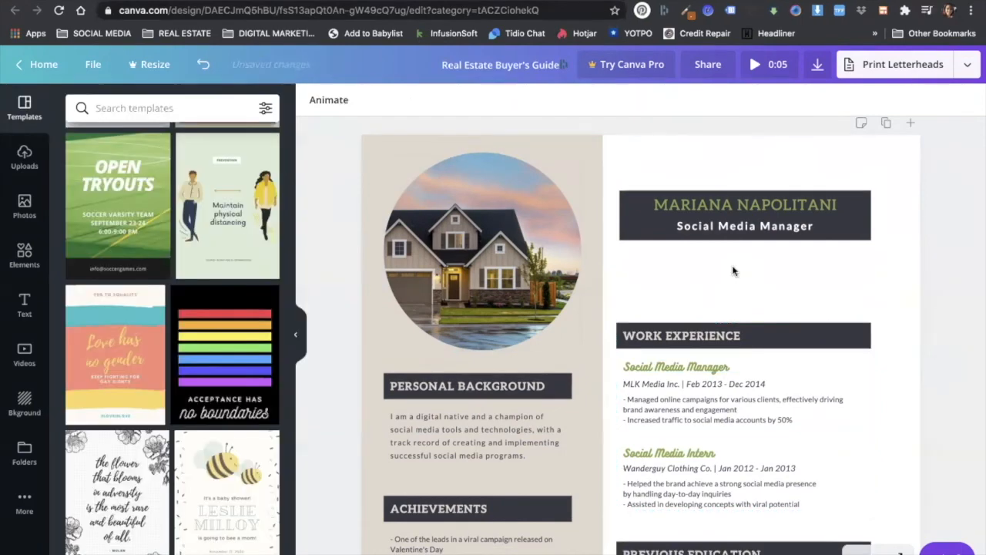
pyautogui.scroll(-1, 715, 264)
pyautogui.scroll(2, 715, 263)
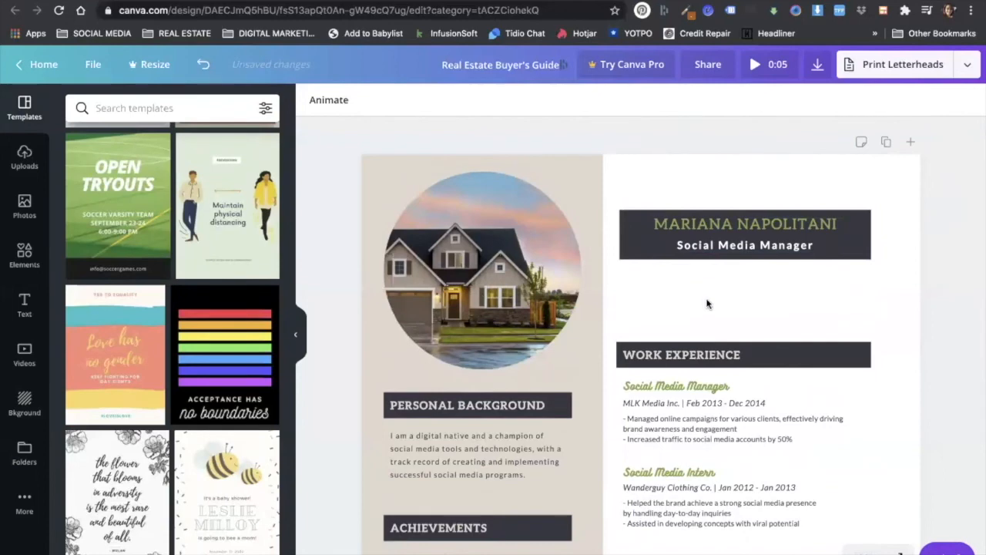
pyautogui.scroll(-1, 707, 303)
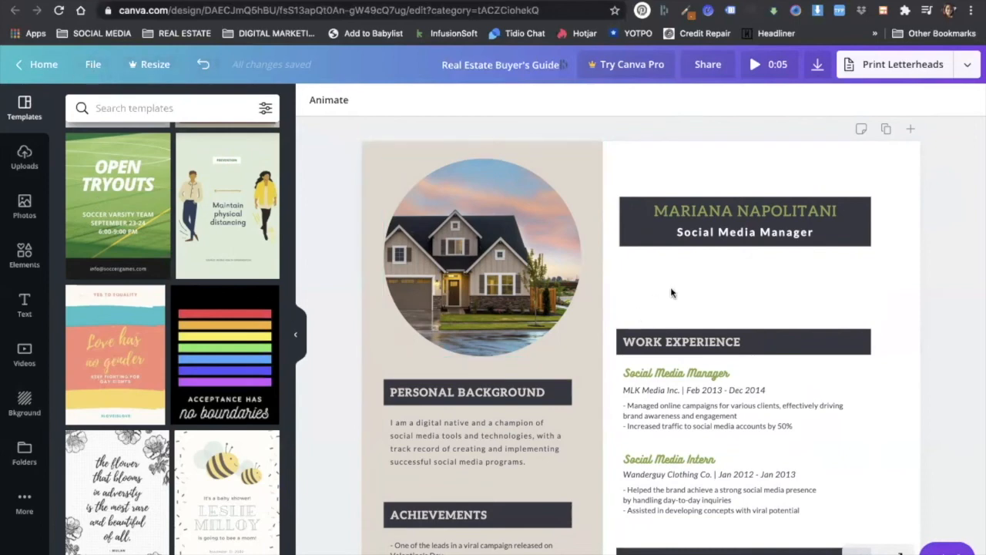
# Narrow the grouped name and Social Media Manager text from its right edge to line up with the dark banner's right edge
pyautogui.click(765, 224)
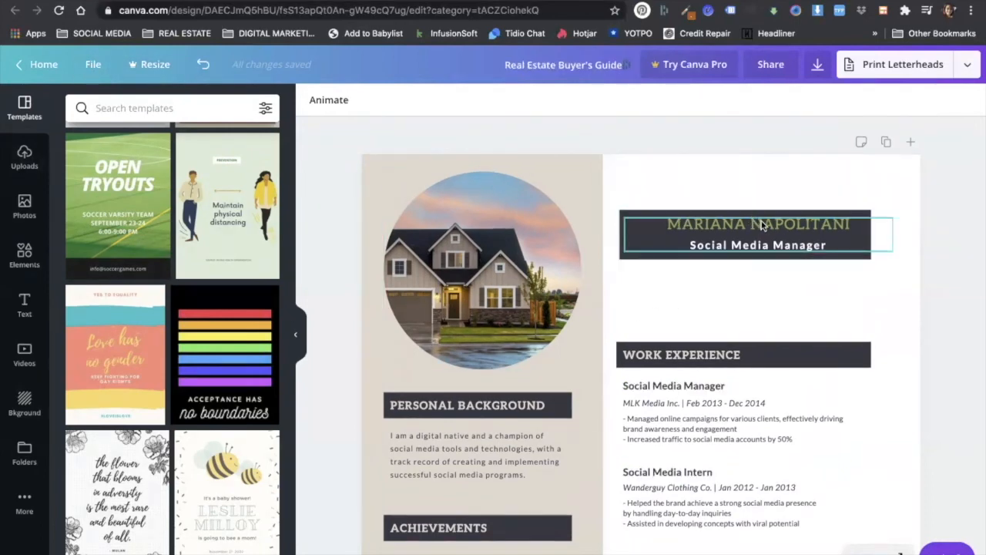
pyautogui.moveTo(891, 230); pyautogui.dragTo(871, 229)
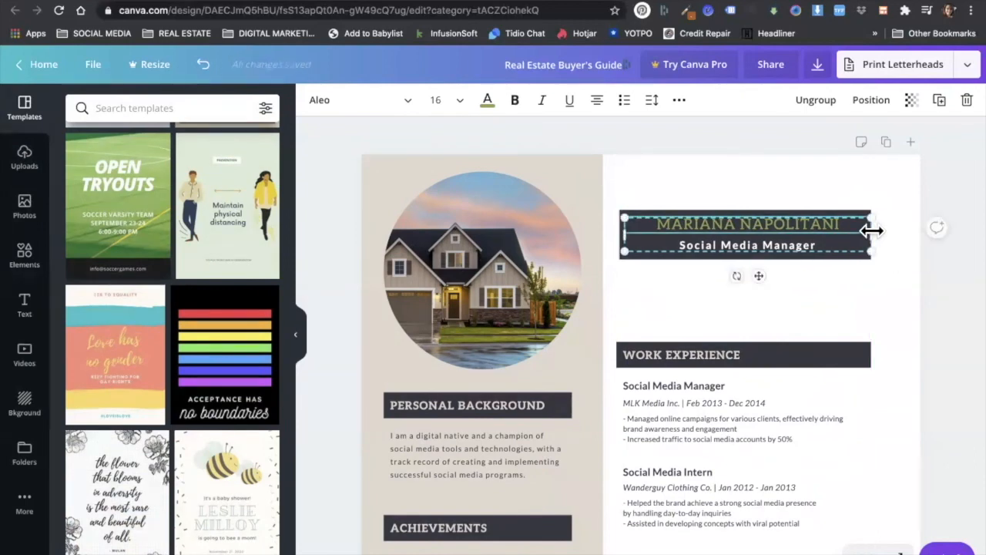
pyautogui.click(826, 168)
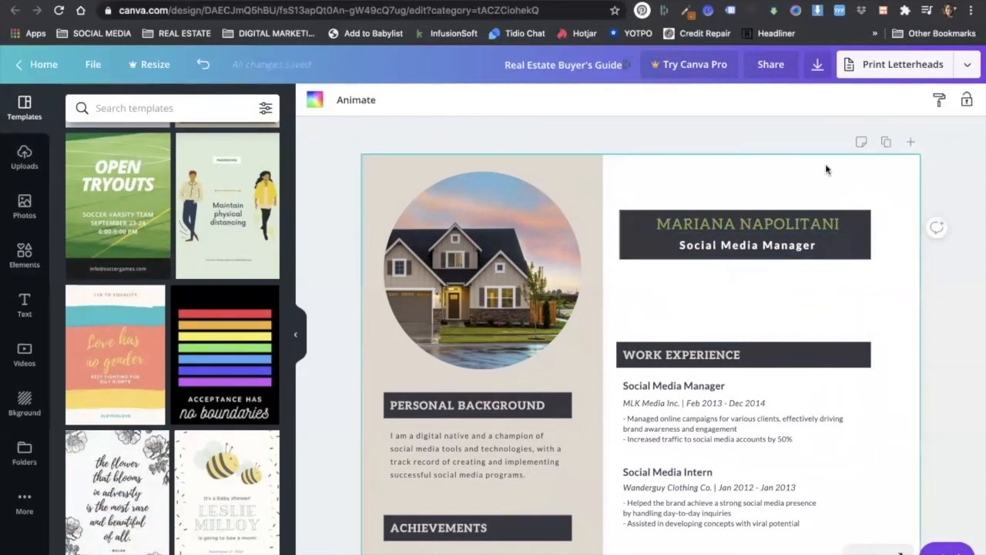
# Open the design's download options, look through the file types, and choose PDF Standard
pyautogui.click(818, 69)
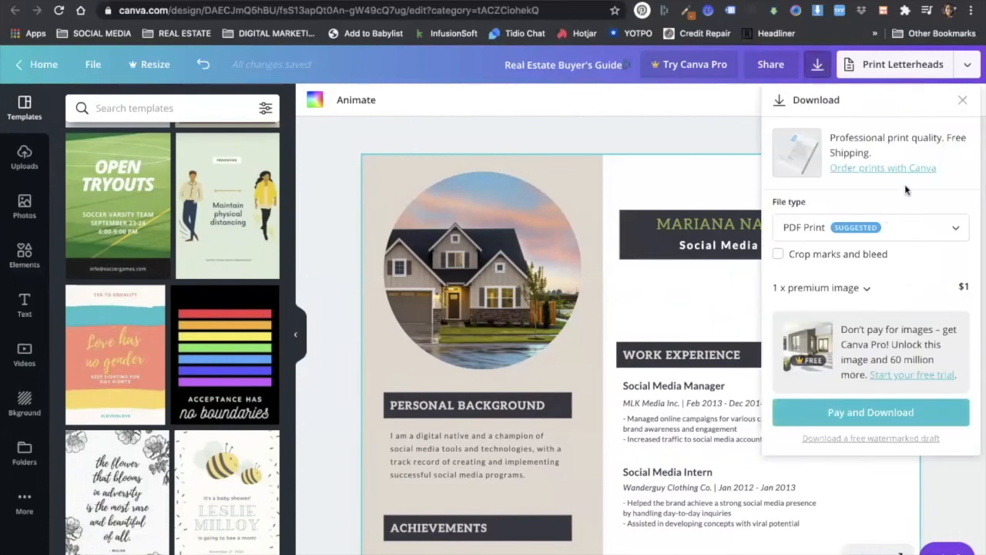
pyautogui.click(938, 234)
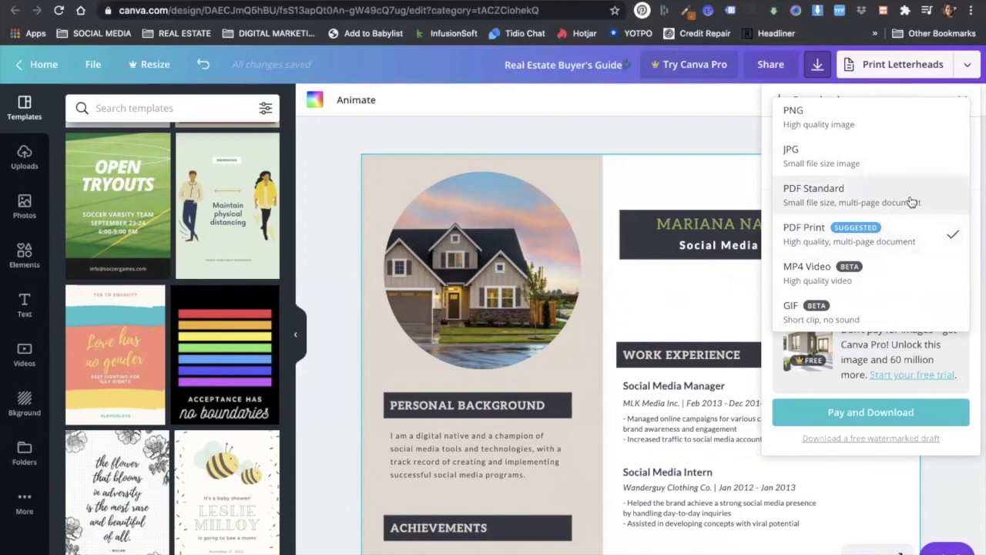
pyautogui.click(974, 198)
pyautogui.click(955, 228)
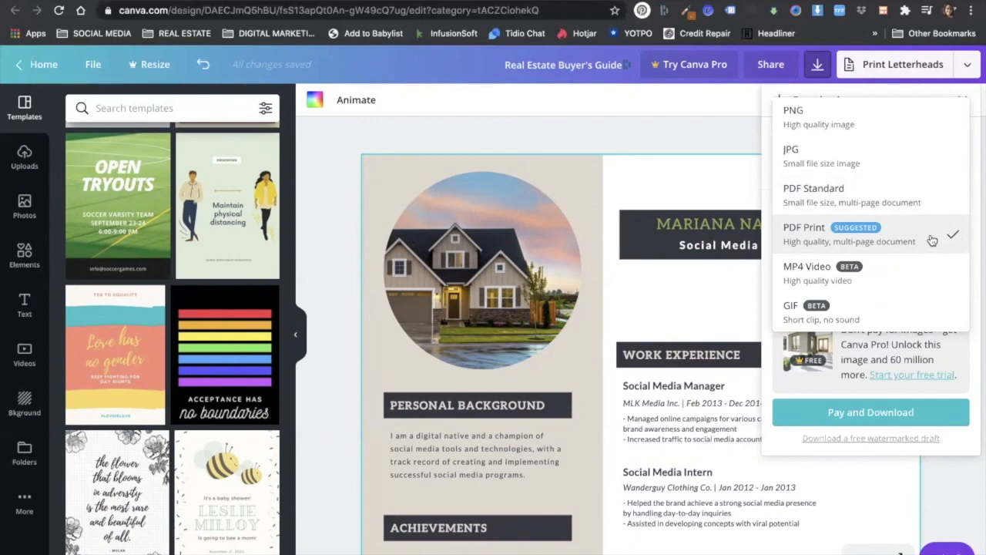
pyautogui.click(845, 203)
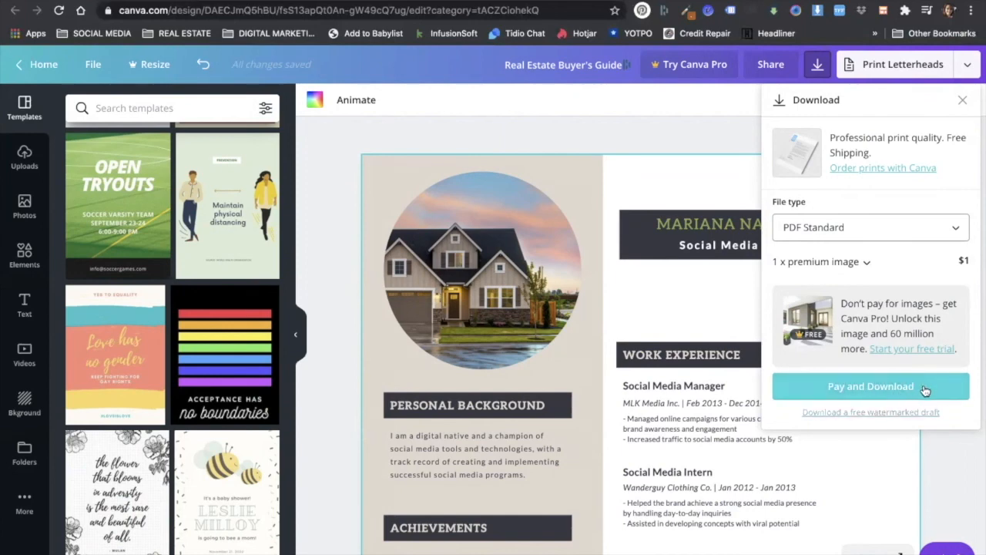
# Try JPG and PNG as the download file type to compare their size and quality options
pyautogui.click(892, 235)
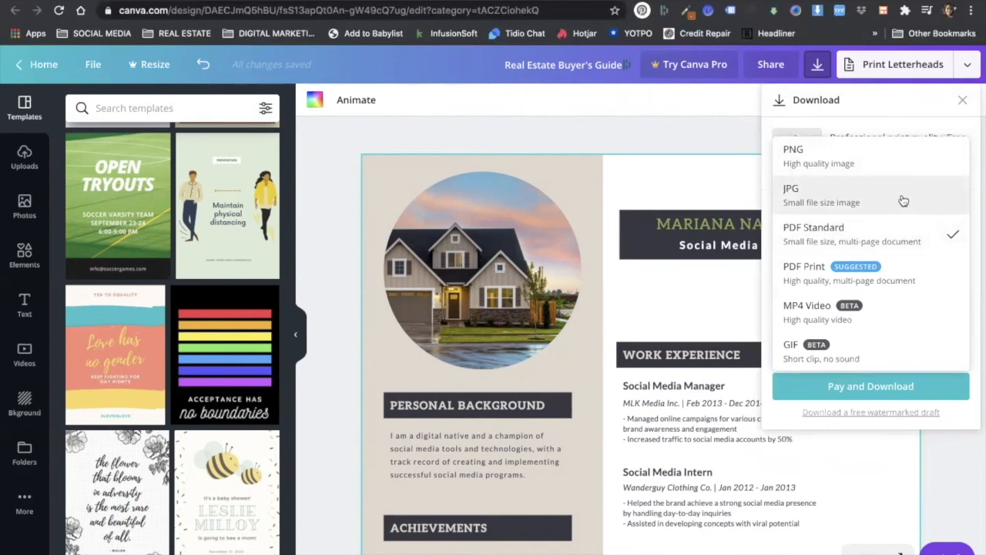
pyautogui.click(902, 201)
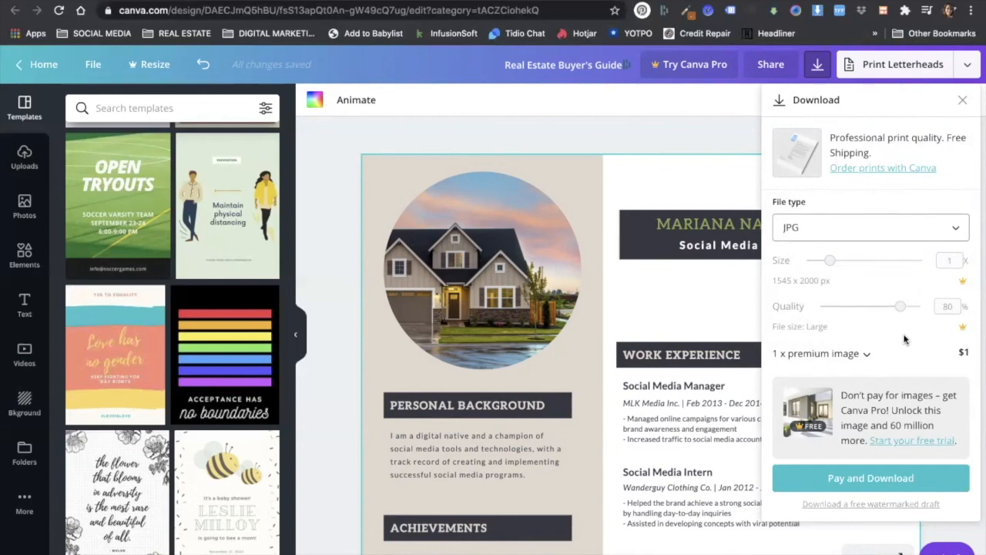
pyautogui.click(910, 229)
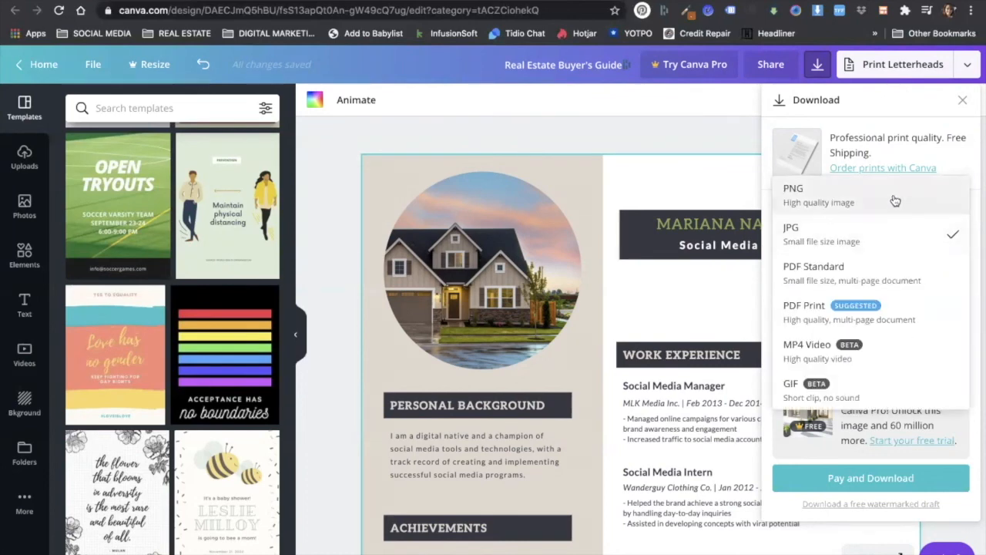
pyautogui.click(895, 202)
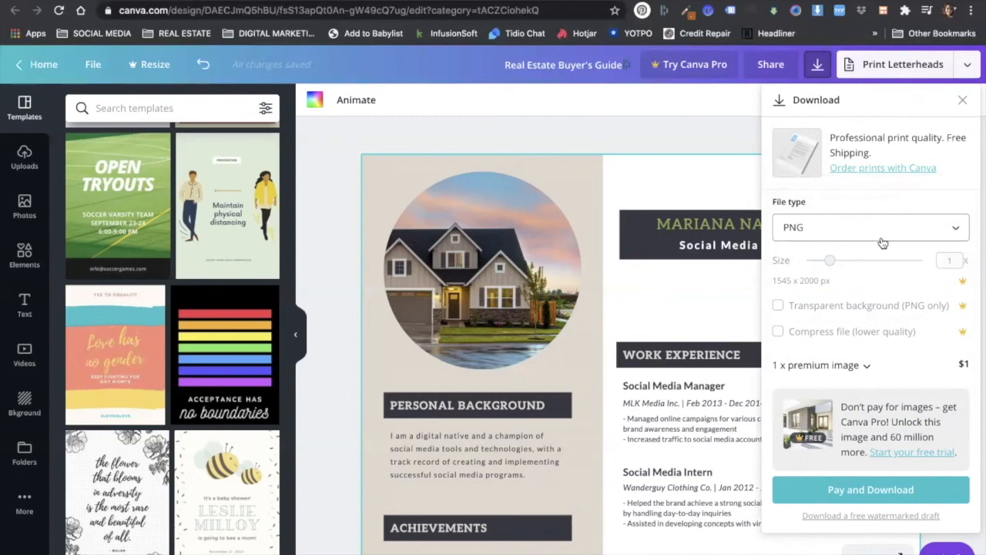
# Examine the remaining download file types, including MP4 Video and GIF, and close the download options
pyautogui.click(950, 229)
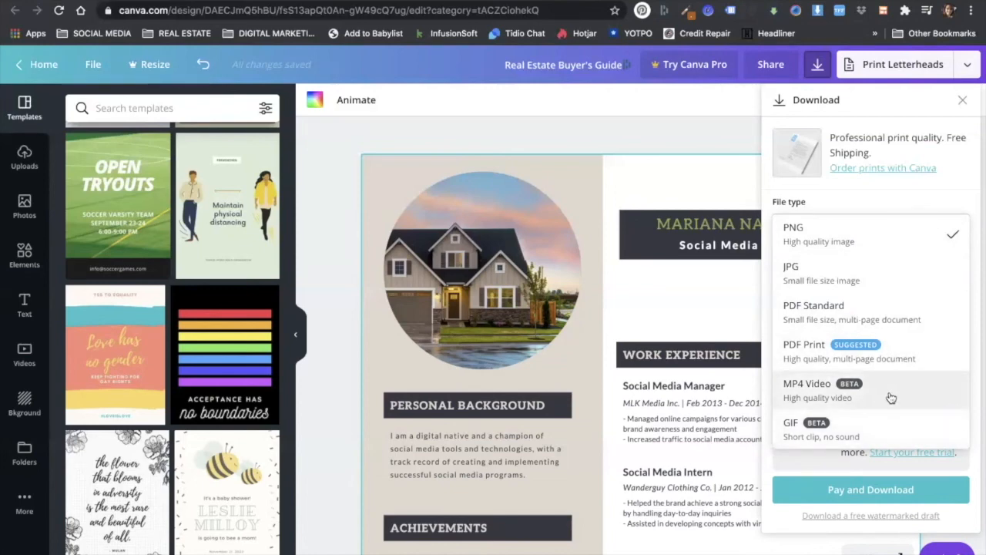
pyautogui.click(962, 103)
pyautogui.click(962, 104)
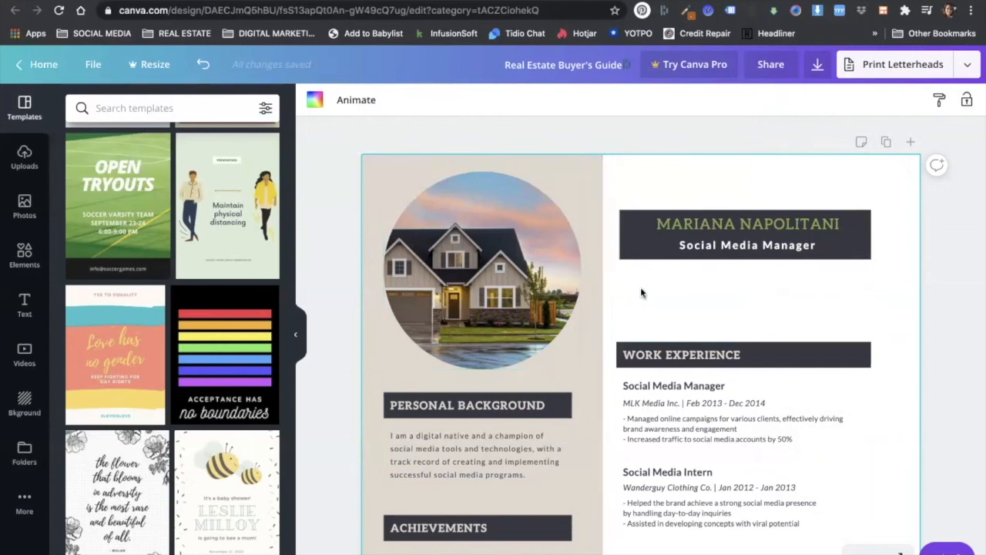
# Try the Block, Fade, Pan and Rise page animations, settle on Block, and open the design's download options
pyautogui.click(357, 103)
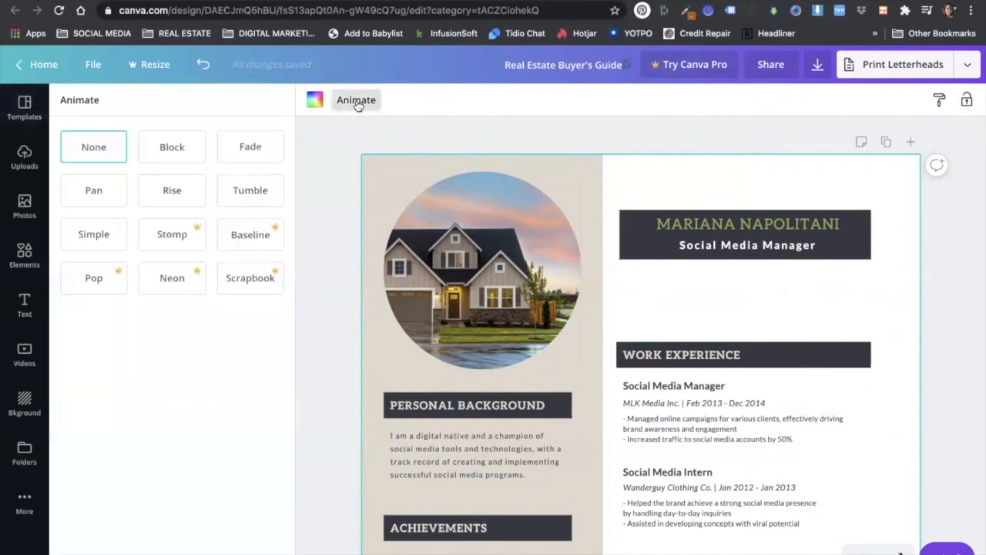
pyautogui.click(170, 154)
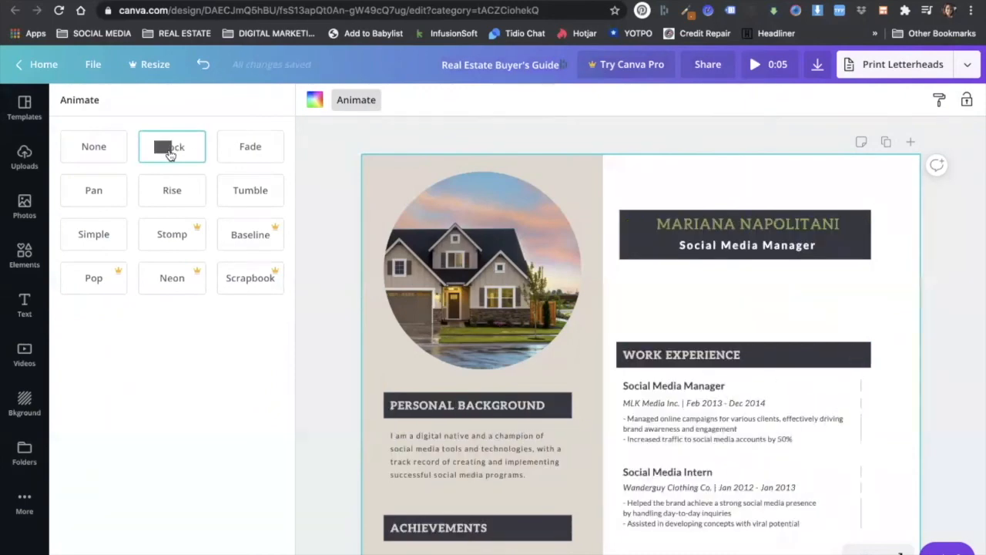
pyautogui.click(251, 151)
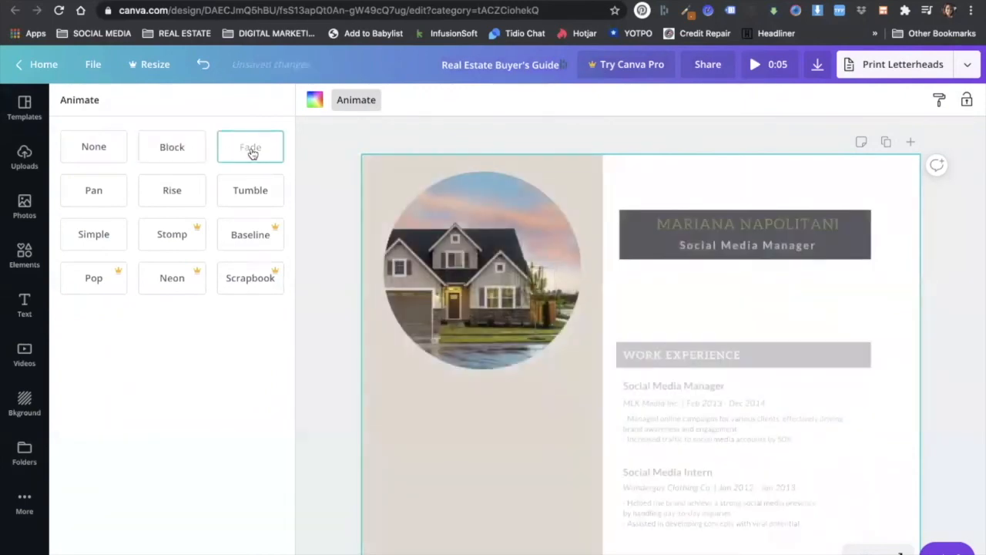
pyautogui.click(95, 204)
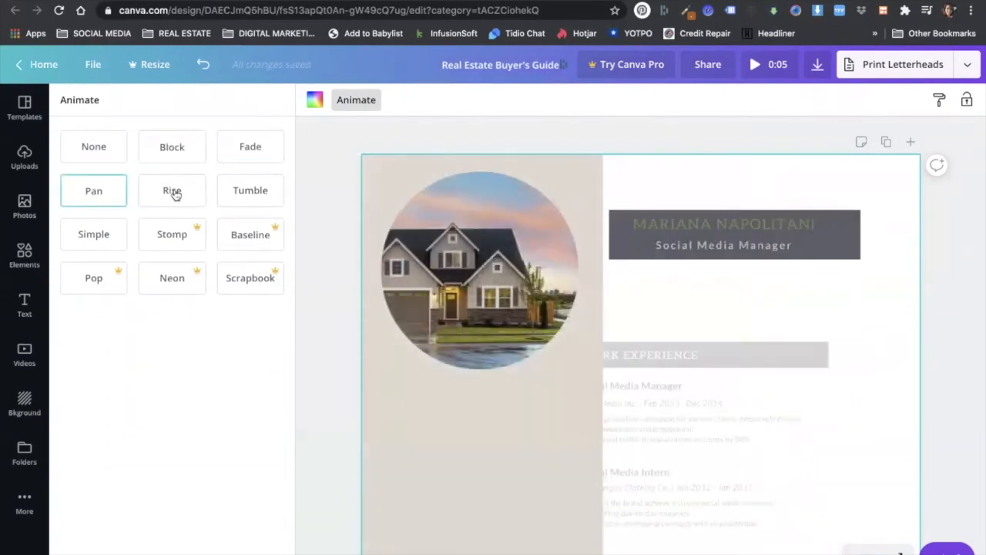
pyautogui.click(173, 194)
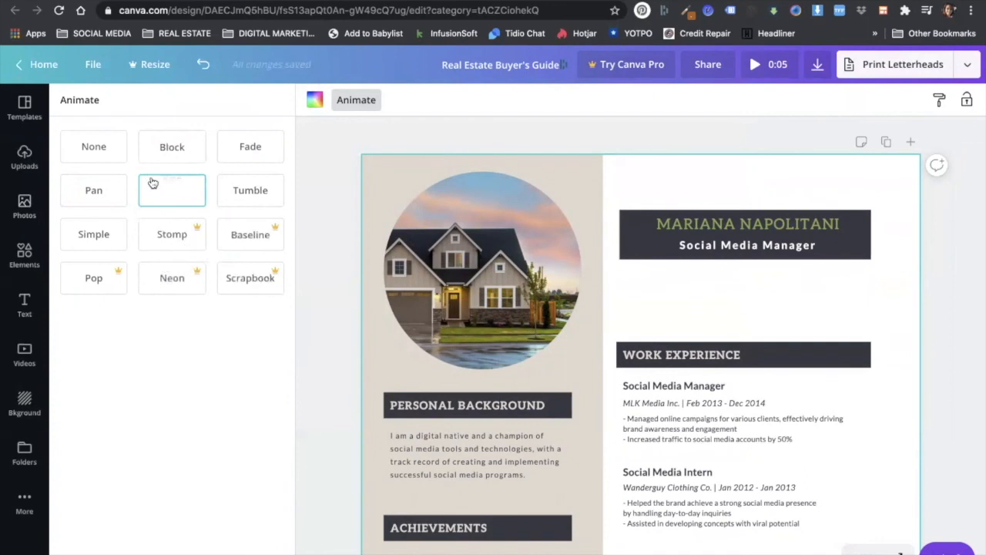
pyautogui.click(170, 147)
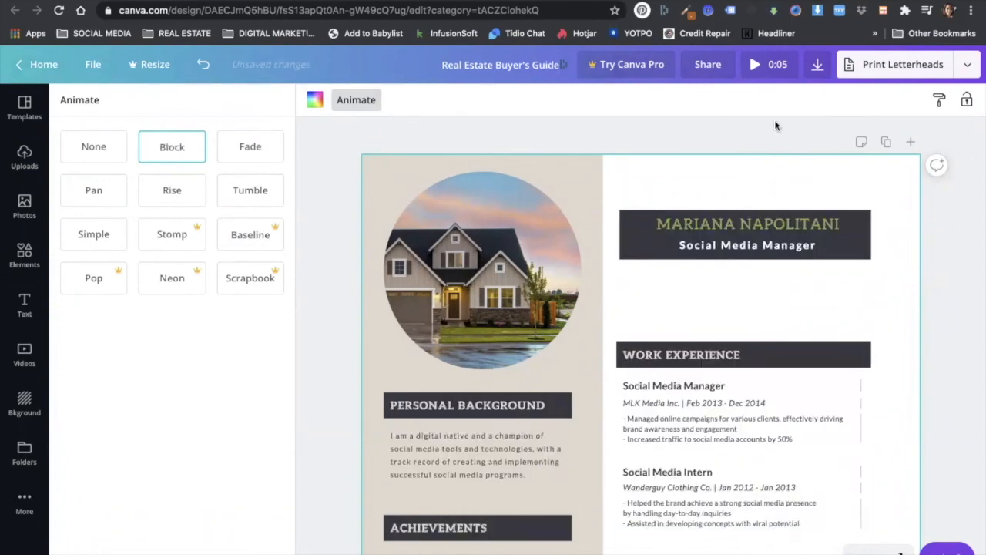
pyautogui.click(817, 67)
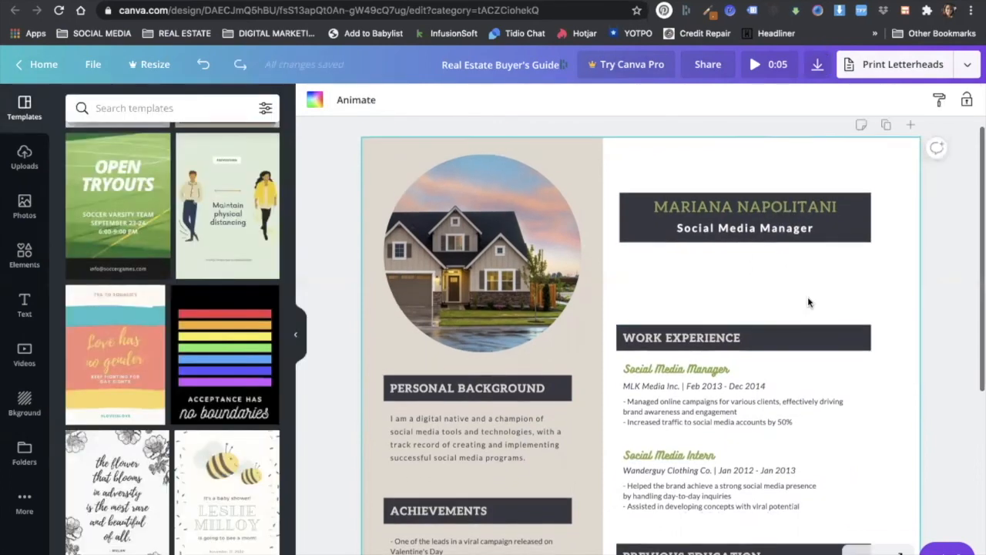
pyautogui.scroll(-1, 808, 297)
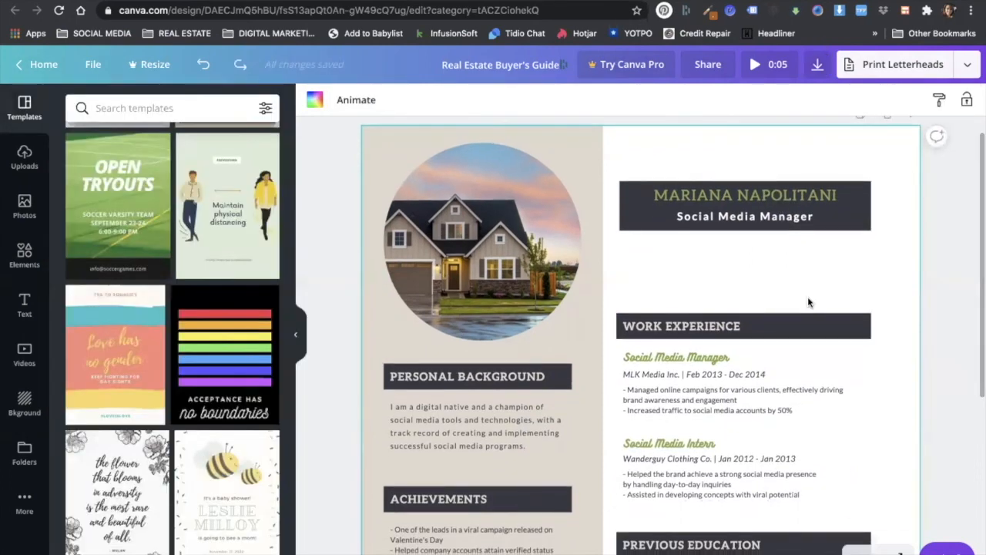
pyautogui.scroll(2, 808, 297)
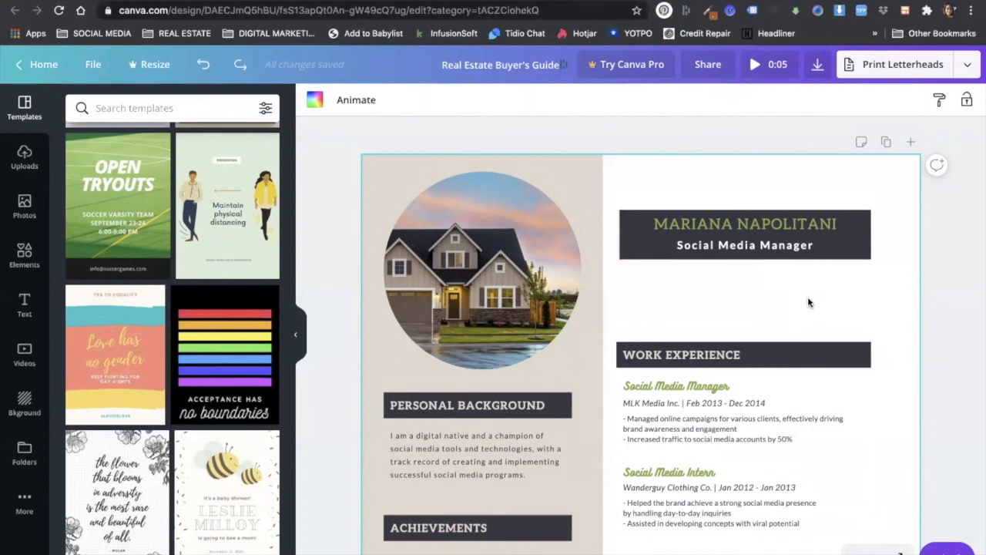
pyautogui.scroll(-1, 808, 301)
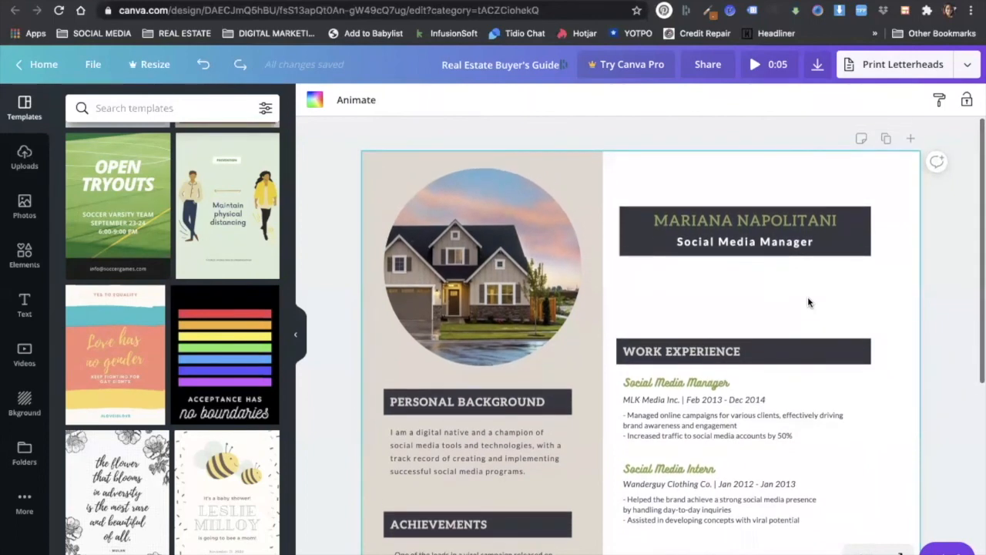